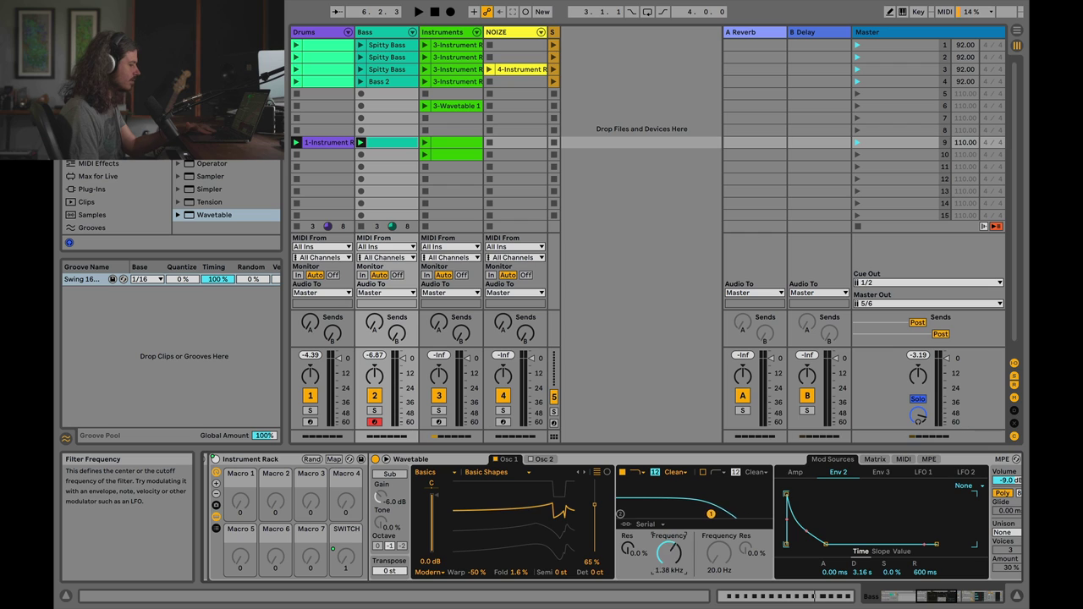
Play the drum and bass loop for a short listen and stop playback
{"action": "key", "text": "space"}
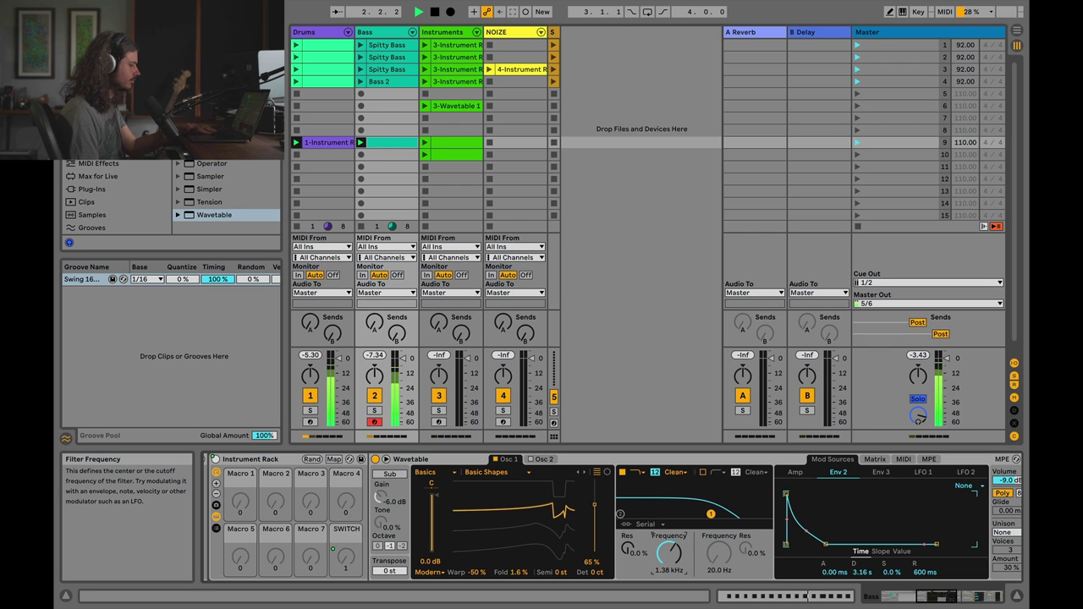
{"action": "key", "text": "space"}
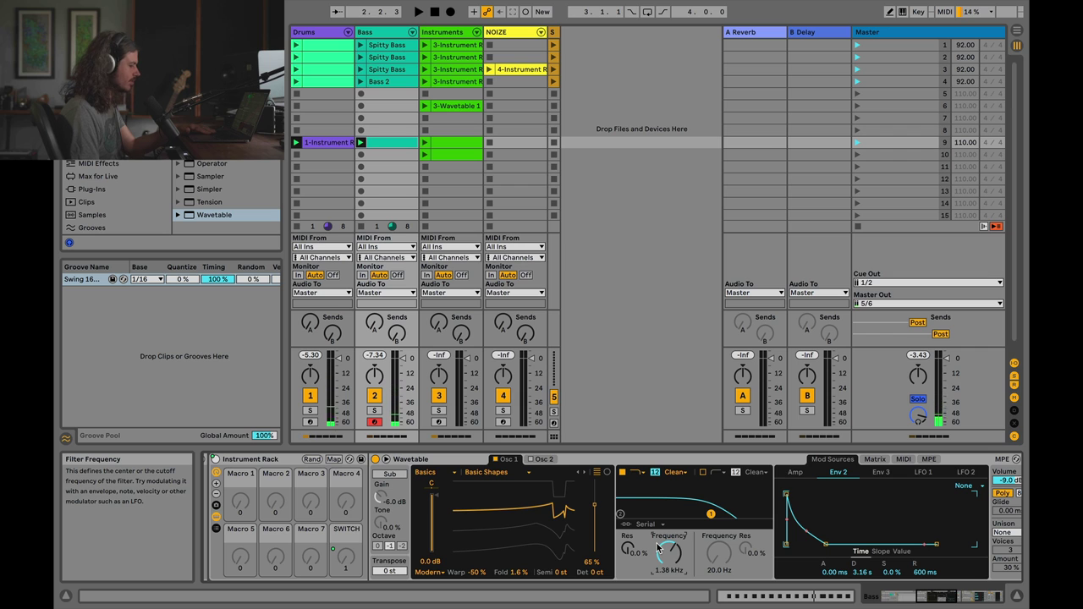
Map the Wavetable's filter 1 frequency to Macro 1, Osc 1 Warp to Macro 2 and Osc 1 wave position to Macro 3
{"action": "left_click", "coordinate": [333, 458]}
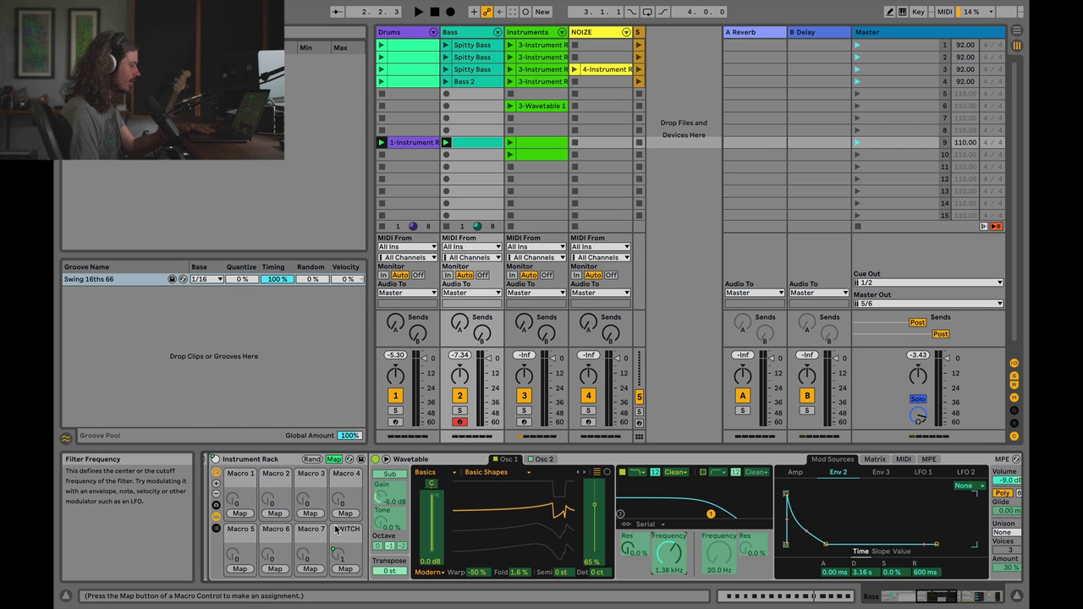
{"action": "left_click", "coordinate": [240, 513]}
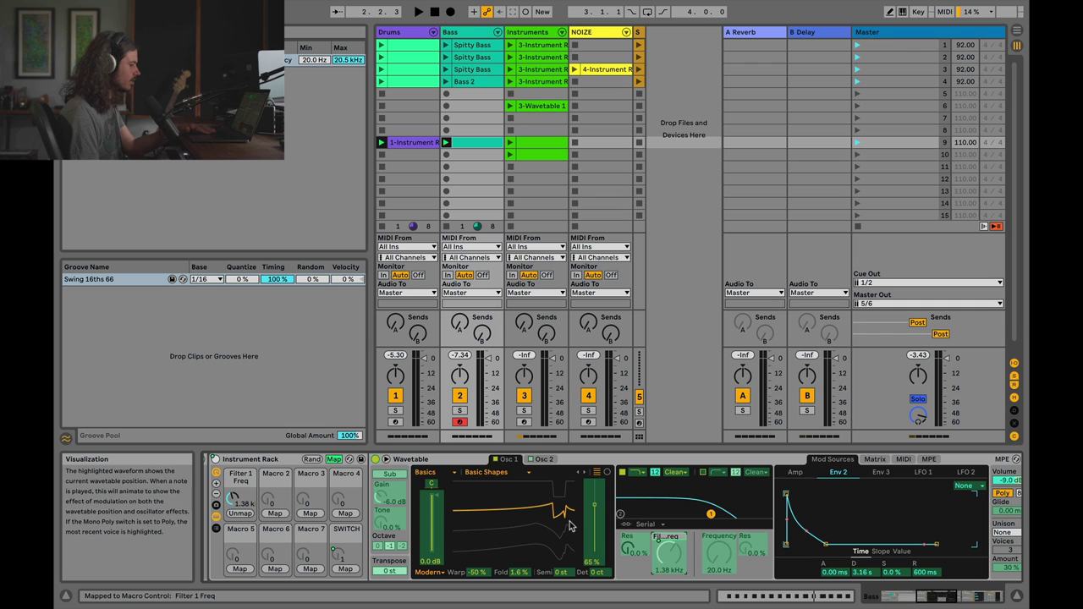
{"action": "left_click", "coordinate": [477, 572]}
{"action": "left_click", "coordinate": [274, 513]}
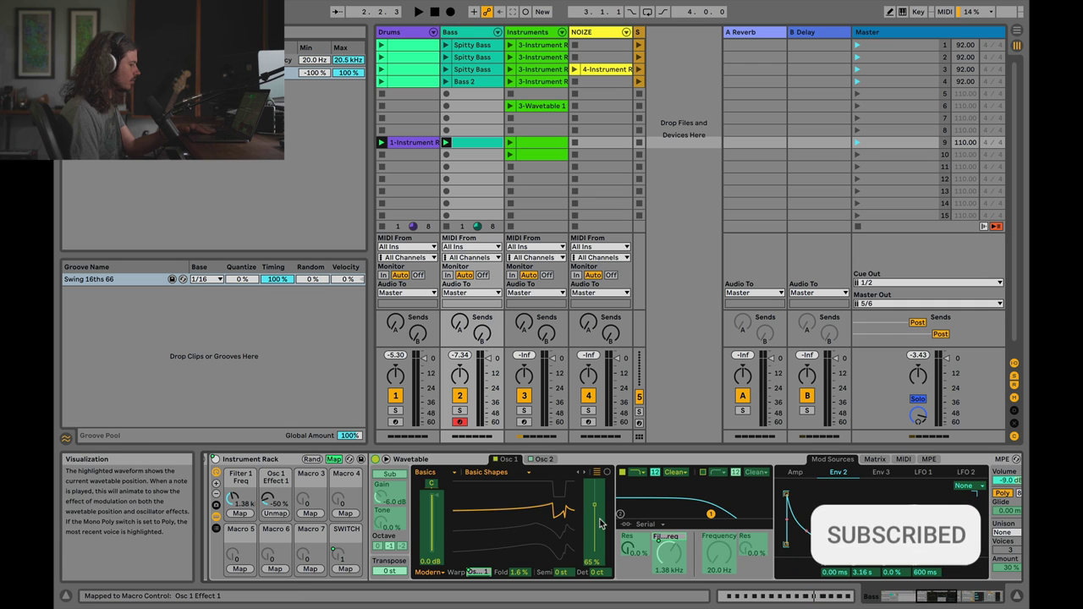
{"action": "left_click", "coordinate": [596, 519]}
{"action": "left_click", "coordinate": [308, 514]}
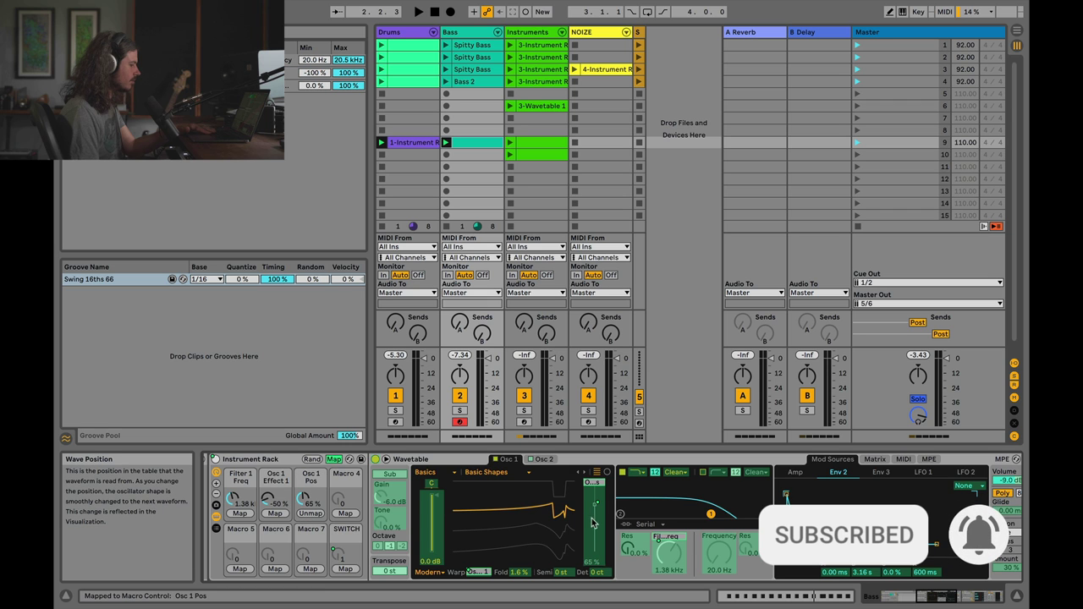
{"action": "left_click", "coordinate": [335, 459]}
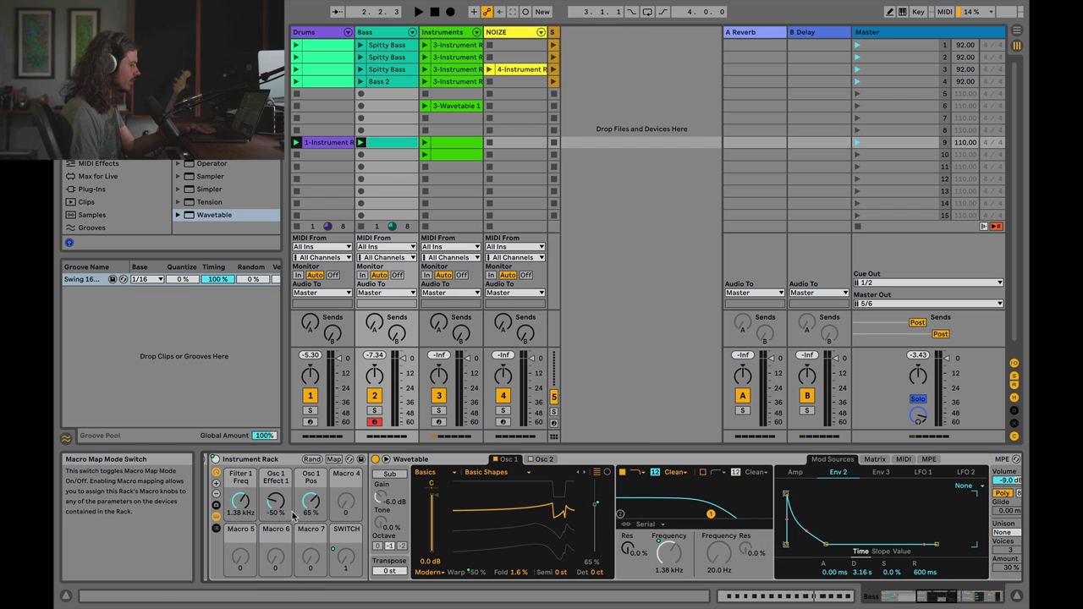
Audition the mapped macros during playback, setting Osc 1 Pos to 62 % and Filter 1 Freq to 275 Hz
{"action": "key", "text": "space"}
{"action": "left_click_drag", "start_coordinate": [244, 501], "coordinate": [308, 505]}
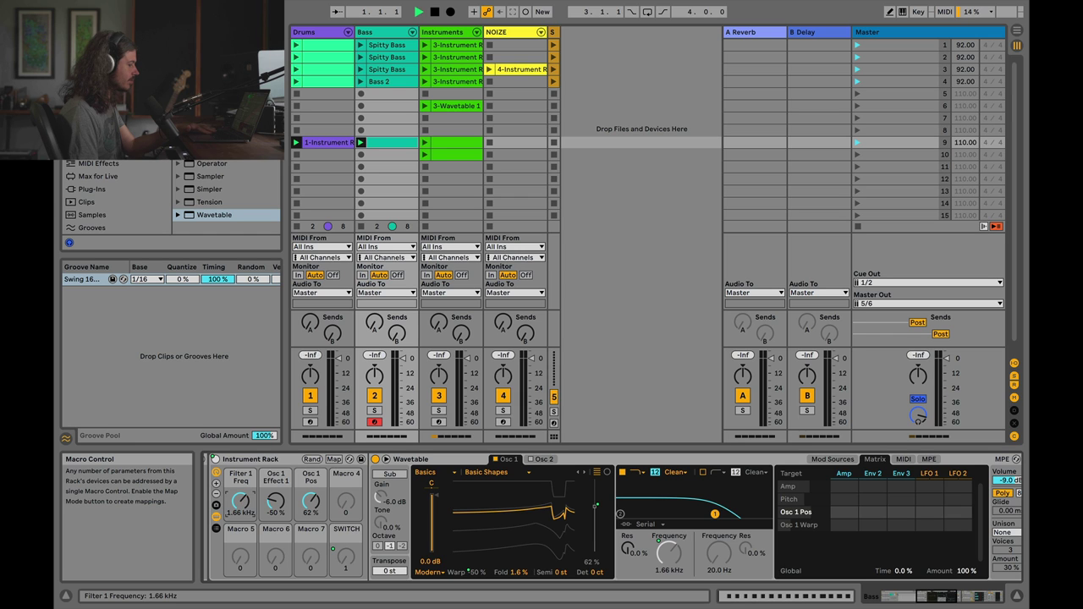
{"action": "left_click_drag", "start_coordinate": [241, 501], "coordinate": [240, 519]}
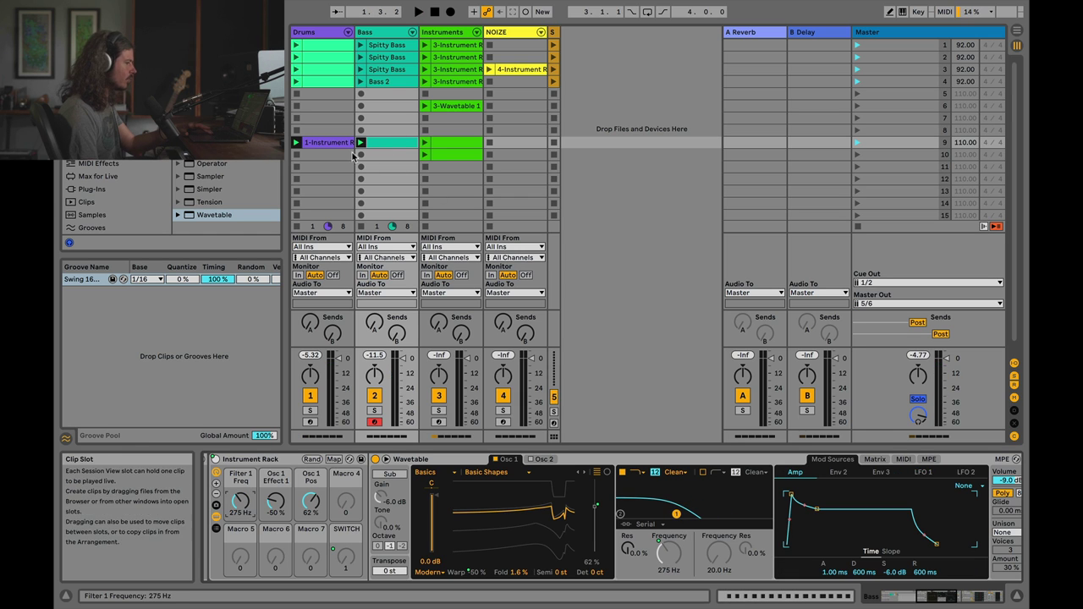
Draw two falling ramps in the scene 9 Bass clip's Filter 1 Freq automation envelope between 1.1.3 and 1.2.3
{"action": "double_click", "coordinate": [388, 144]}
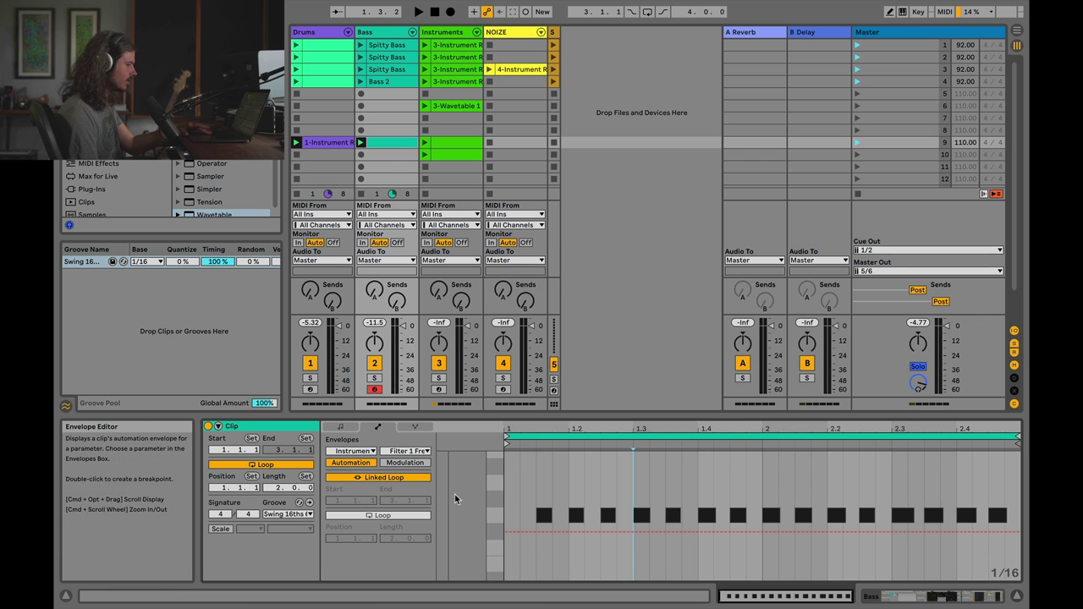
{"action": "left_click_drag", "start_coordinate": [537, 531], "coordinate": [534, 479]}
{"action": "key", "text": "minus"}
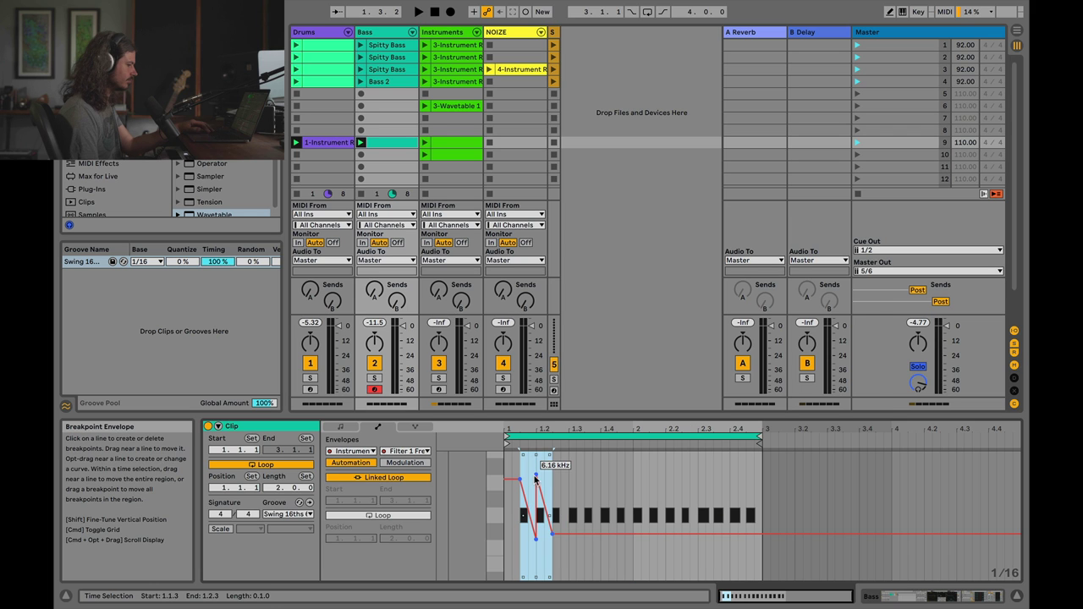
Duplicate the two filter automation ramps repeatedly until they fill the two-bar Bass clip
{"action": "key", "text": "super+d"}
{"action": "key", "text": "super+d"}
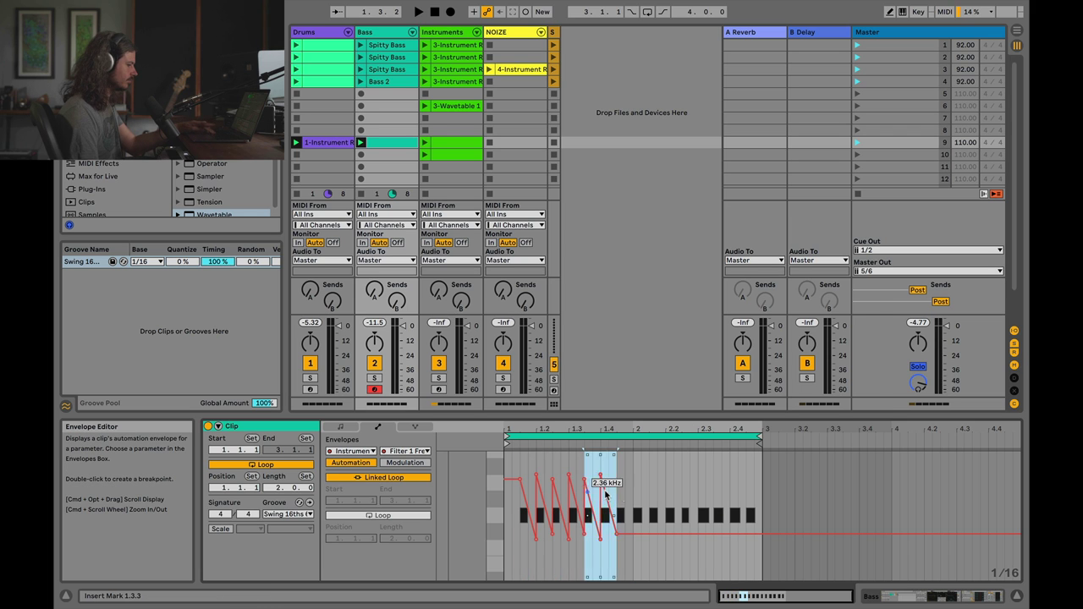
{"action": "left_click", "coordinate": [618, 494]}
{"action": "key", "text": "super+d"}
{"action": "key", "text": "super+d"}
{"action": "key", "text": "super+d"}
{"action": "key", "text": "super+d"}
{"action": "key", "text": "super+d"}
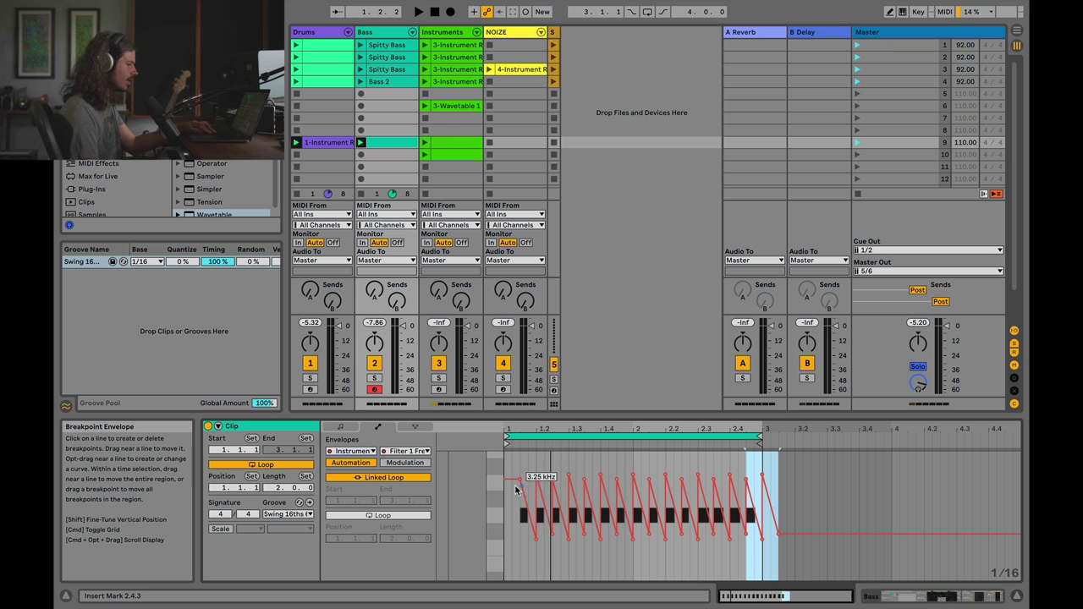
Play the Bass clip with its filter automation and show the Bass track's devices
{"action": "left_click", "coordinate": [524, 438]}
{"action": "key", "text": "space"}
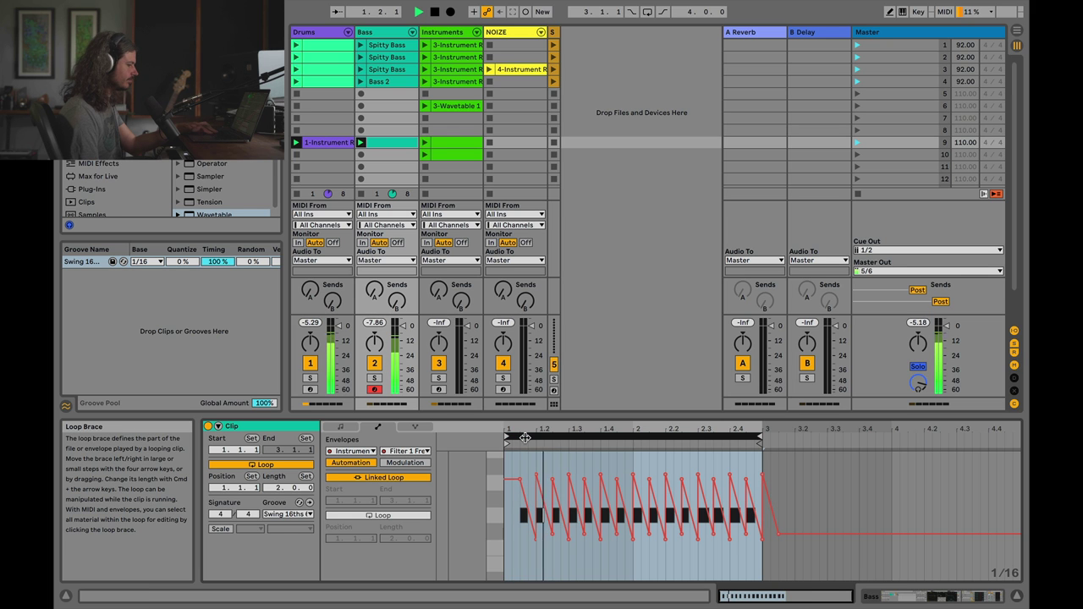
{"action": "double_click", "coordinate": [371, 34]}
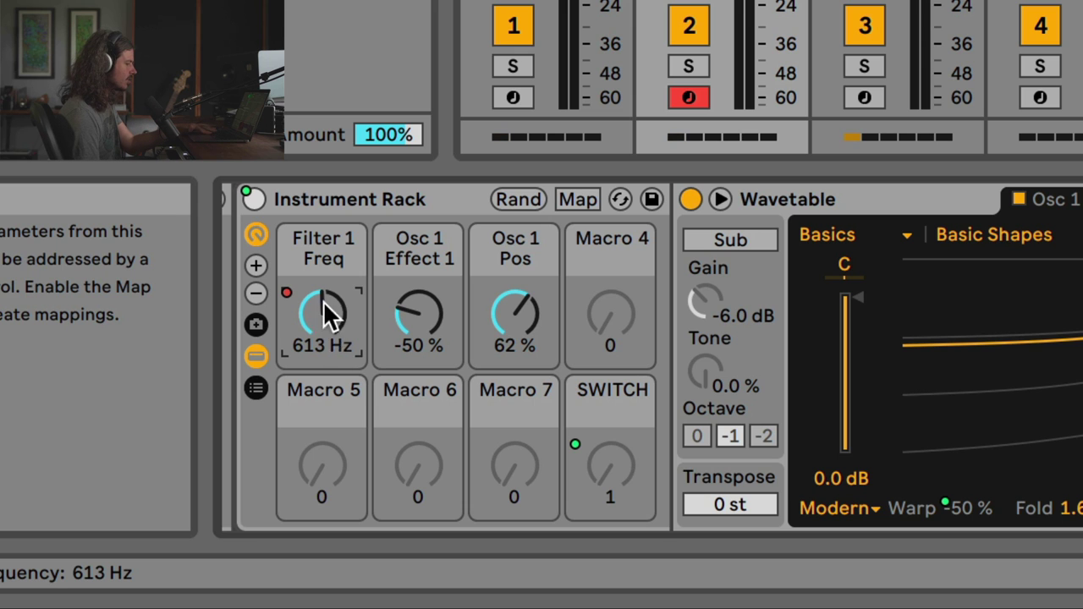
Override the automated Filter 1 Freq macro by lowering it to 177 Hz, and re-enable automation
{"action": "key", "text": "space"}
{"action": "mouse_move", "coordinate": [330, 327]}
{"action": "left_mouse_down"}
{"action": "mouse_move", "coordinate": [330, 432]}
{"action": "mouse_move", "coordinate": [330, 306]}
{"action": "mouse_move", "coordinate": [328, 335]}
{"action": "left_mouse_up"}
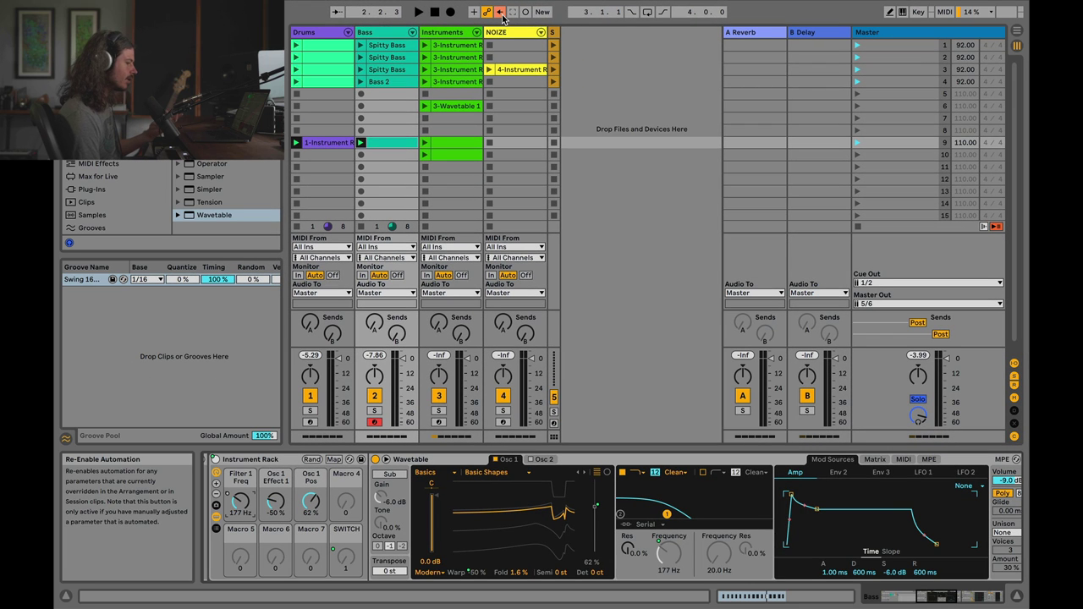
{"action": "left_click", "coordinate": [501, 12]}
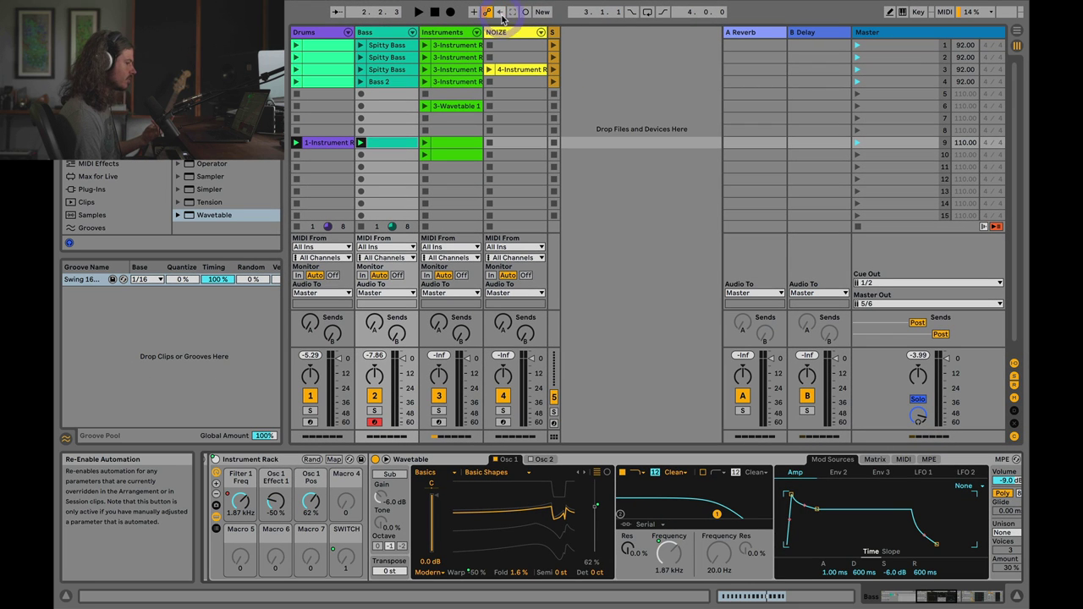
Override the Filter 1 Freq macro again, trying 103 Hz and 864 Hz, and re-enable automation
{"action": "key", "text": "space"}
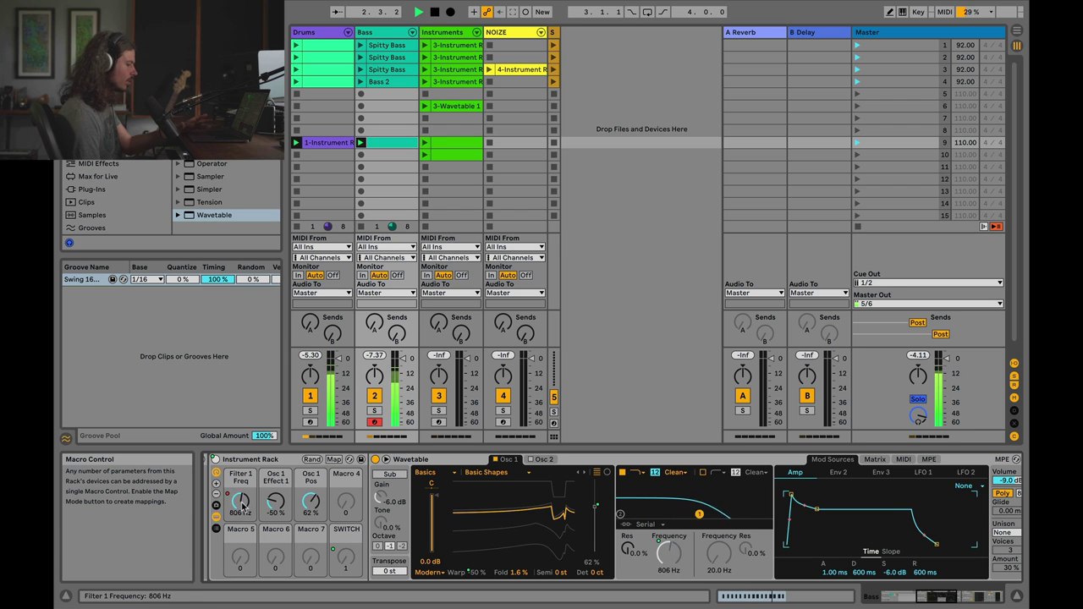
{"action": "mouse_move", "coordinate": [242, 504]}
{"action": "left_mouse_down"}
{"action": "mouse_move", "coordinate": [242, 542]}
{"action": "mouse_move", "coordinate": [243, 502]}
{"action": "left_mouse_up"}
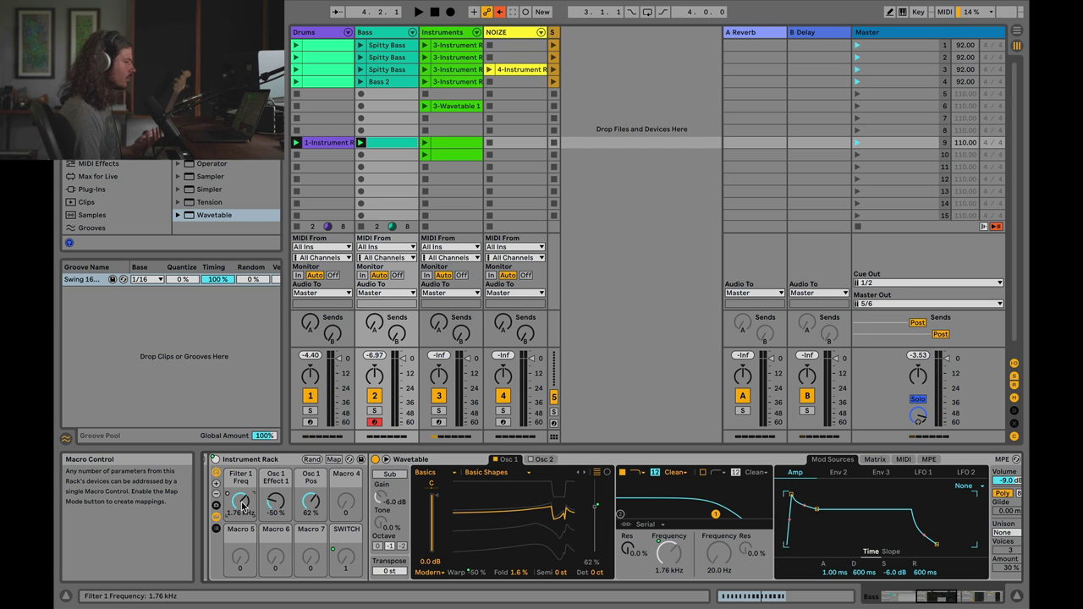
{"action": "left_click_drag", "start_coordinate": [241, 506], "coordinate": [241, 528]}
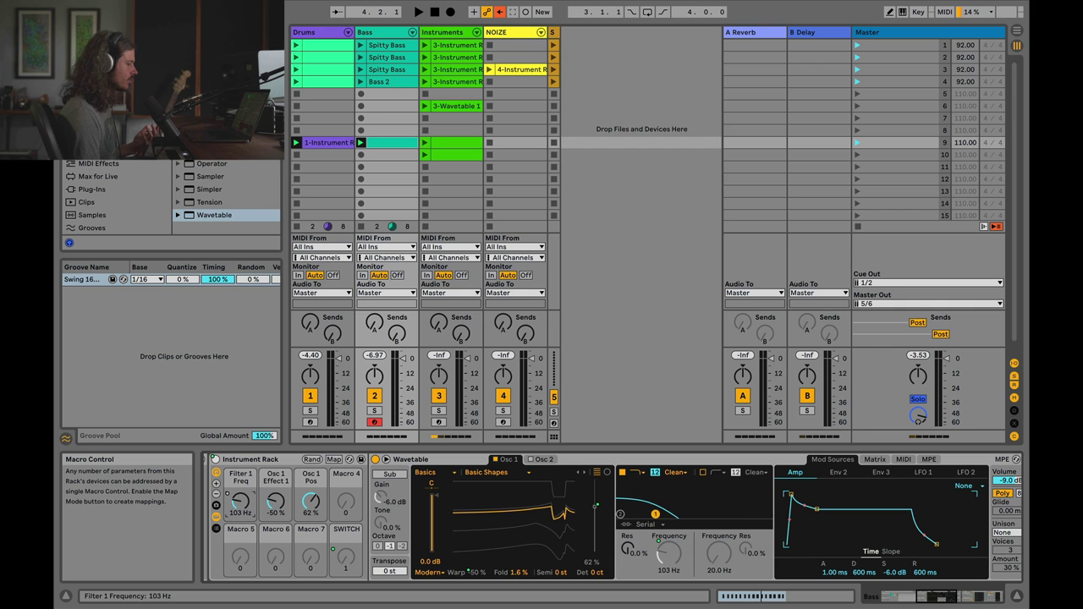
{"action": "left_click_drag", "start_coordinate": [241, 506], "coordinate": [241, 491]}
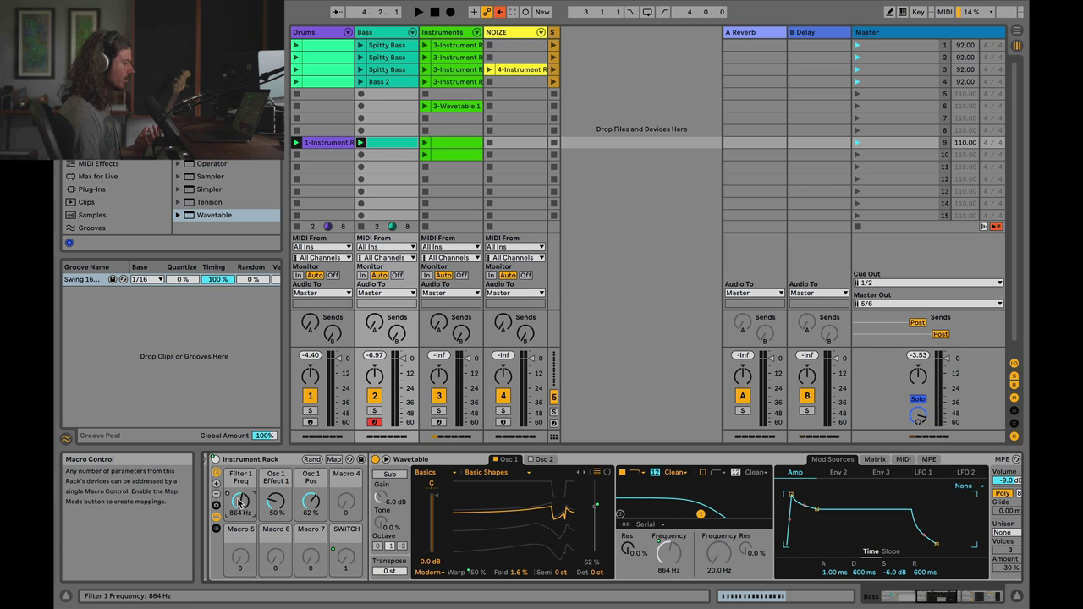
{"action": "left_click", "coordinate": [499, 12]}
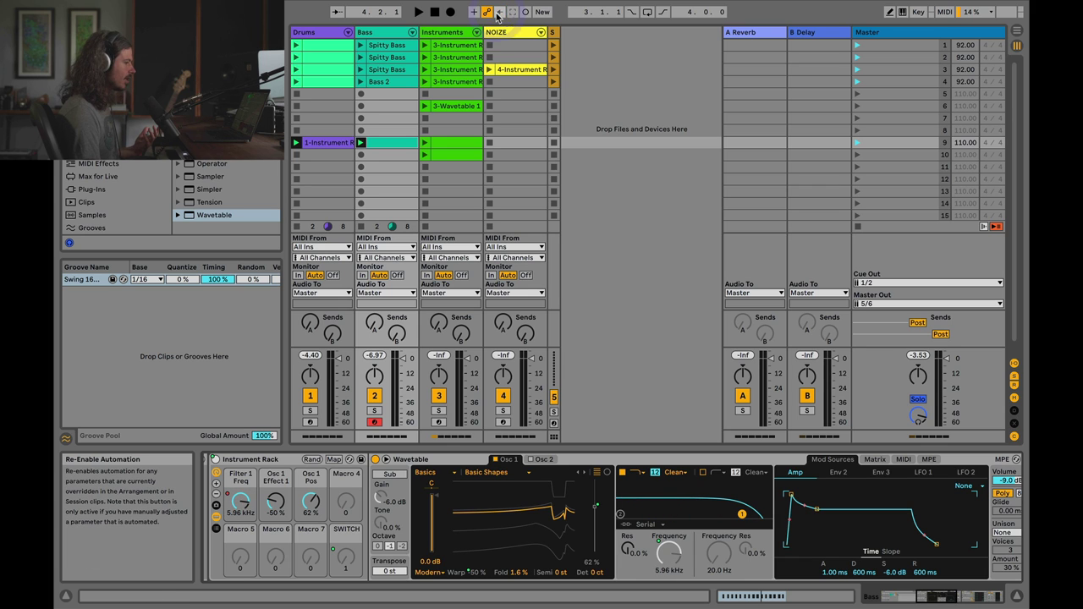
Delete the entire Filter 1 Freq automation from the scene 9 Bass clip
{"action": "left_click", "coordinate": [388, 142]}
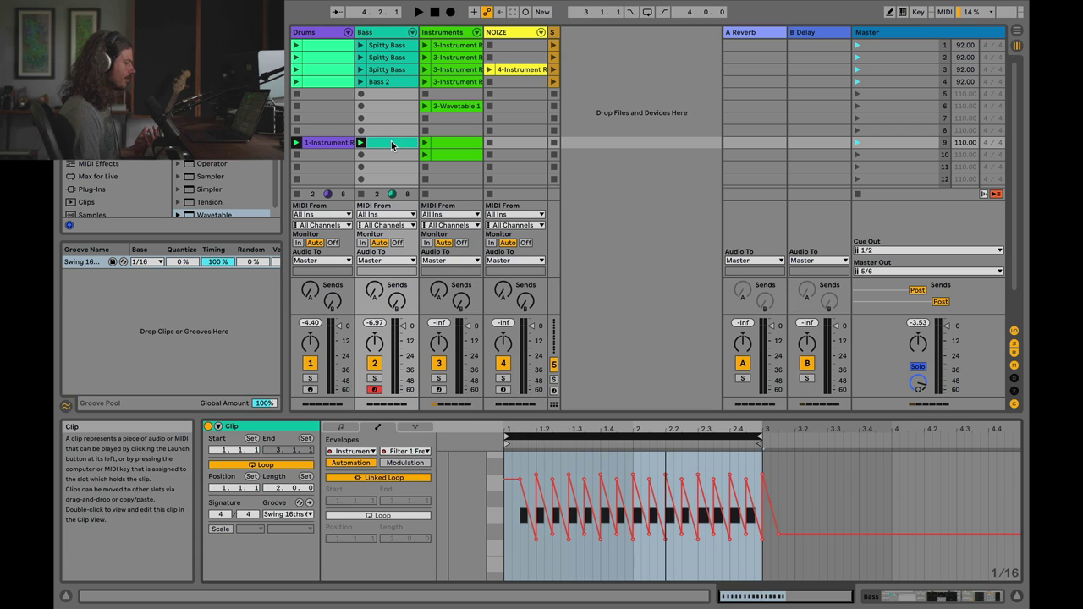
{"action": "left_click", "coordinate": [756, 556]}
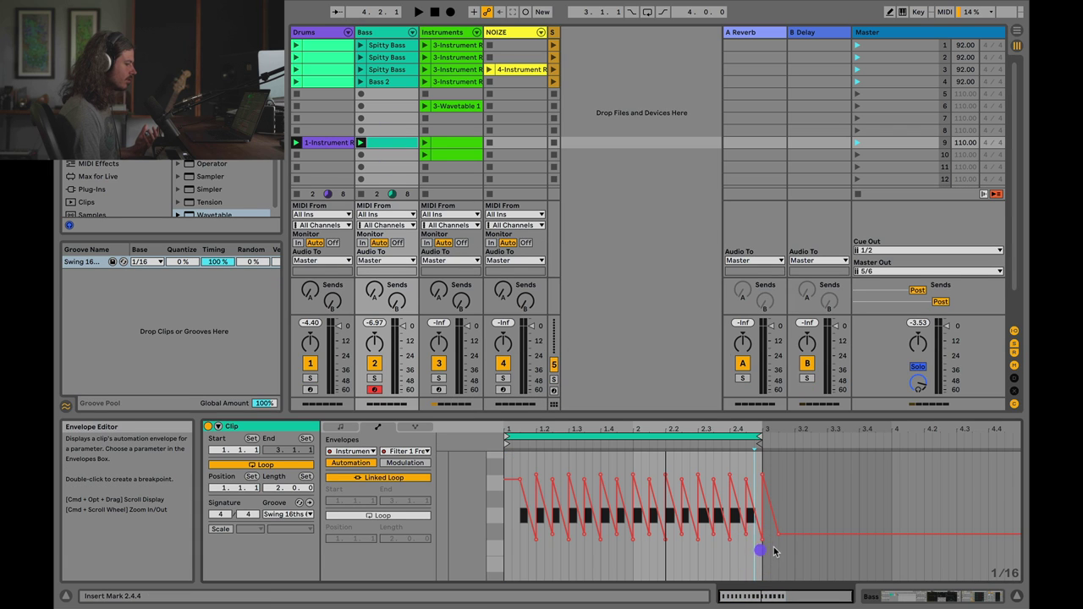
{"action": "left_click_drag", "start_coordinate": [787, 550], "coordinate": [485, 537]}
{"action": "key", "text": "Delete"}
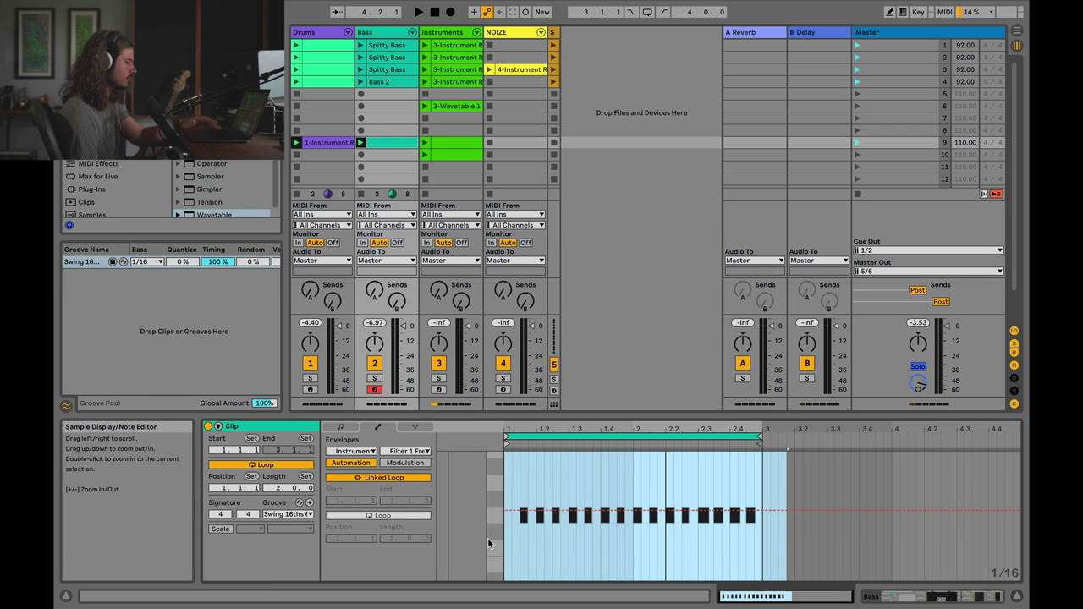
{"action": "left_click", "coordinate": [592, 495]}
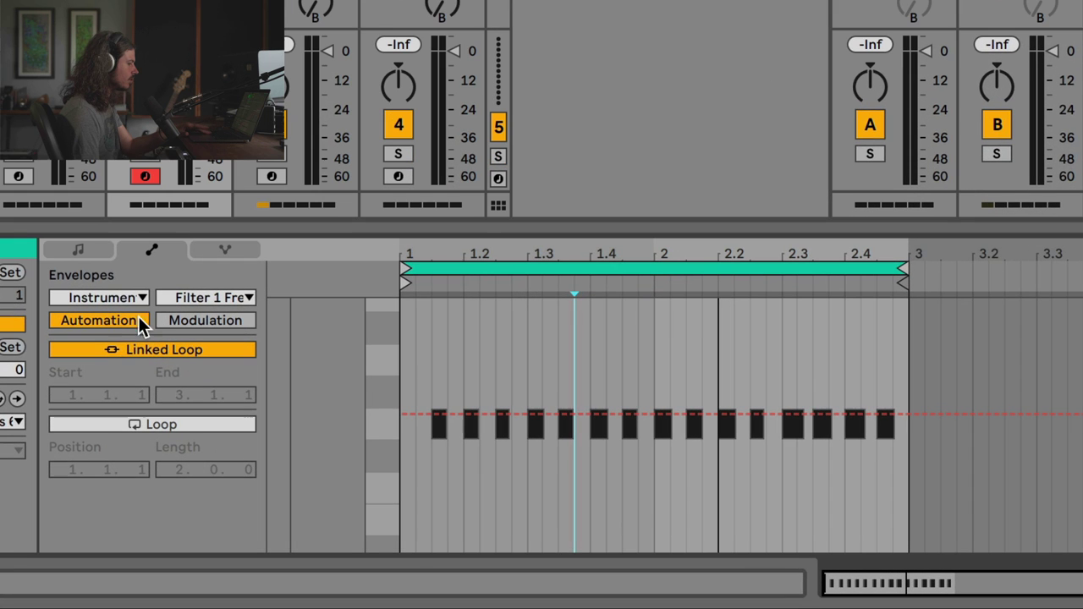
Draw falling ramps from about 75 % over the first three bass notes in the clip's Filter 1 Freq modulation envelope
{"action": "left_click", "coordinate": [210, 314]}
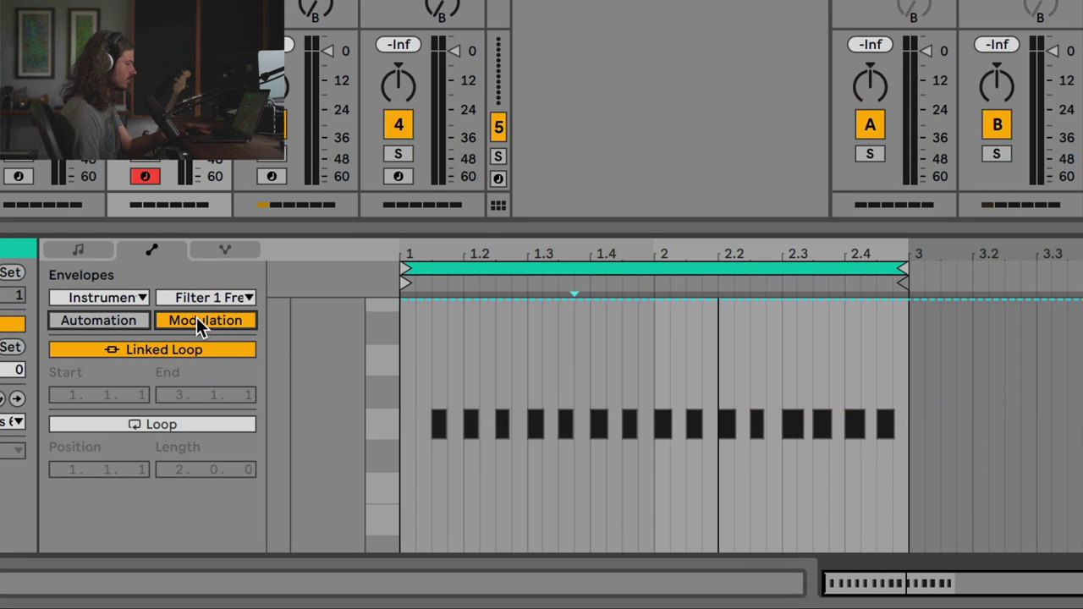
{"action": "left_click", "coordinate": [105, 319]}
{"action": "left_click_drag", "start_coordinate": [450, 254], "coordinate": [527, 364]}
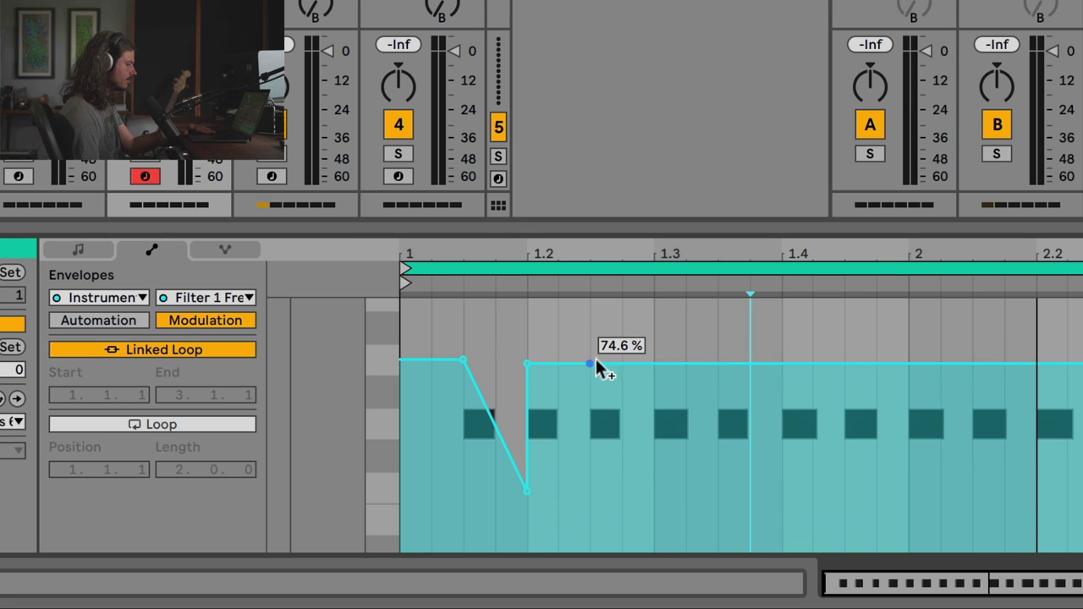
{"action": "left_click_drag", "start_coordinate": [596, 367], "coordinate": [652, 486]}
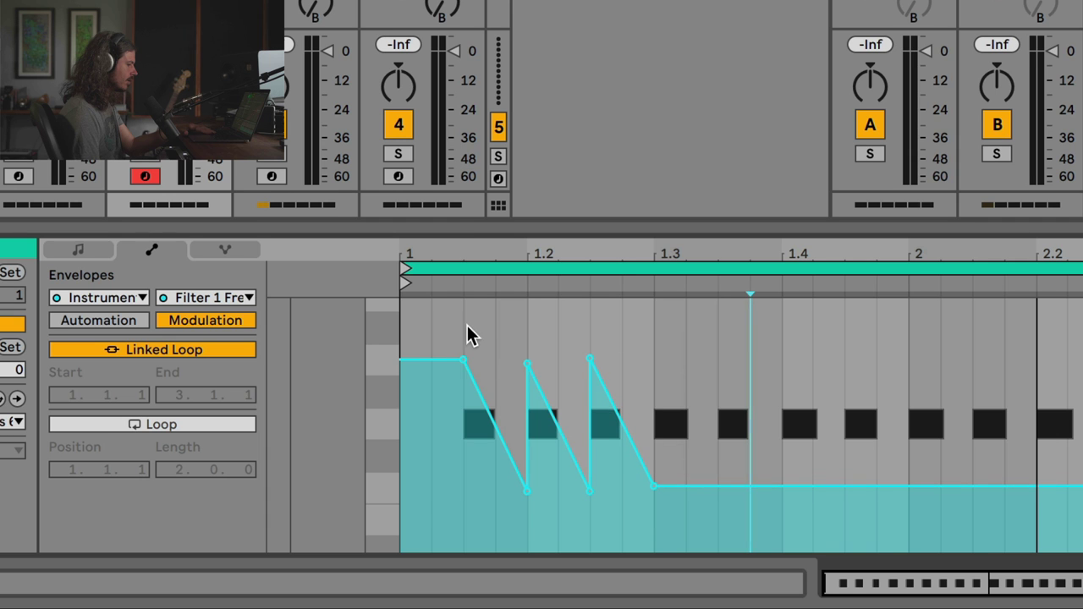
Copy the three modulation ramps over the remaining bass notes until they reach the clip's end
{"action": "left_click_drag", "start_coordinate": [467, 326], "coordinate": [658, 338]}
{"action": "key", "text": "ctrl+d"}
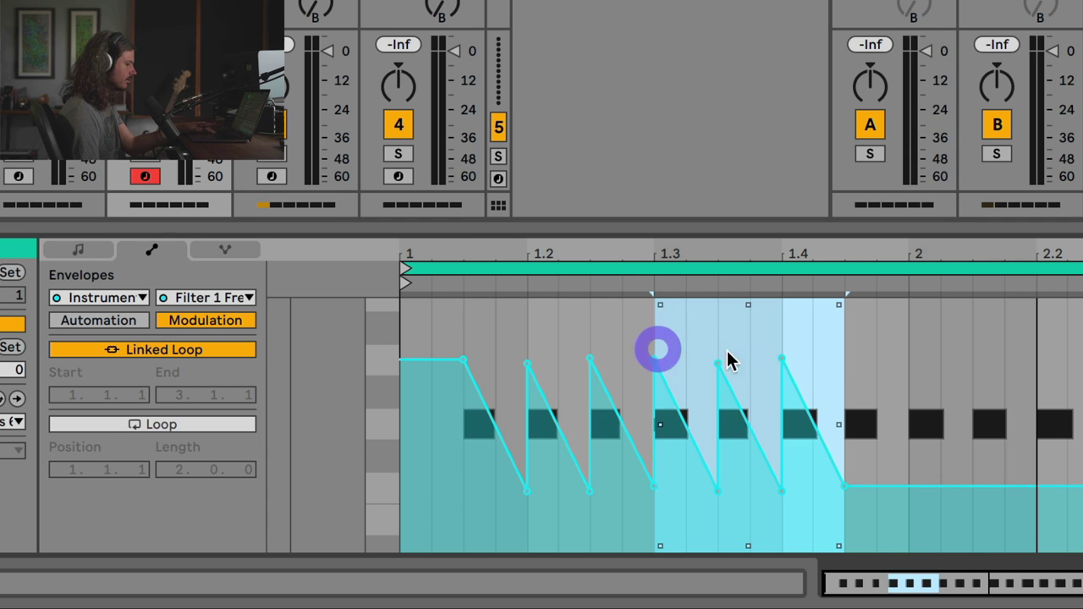
{"action": "key", "text": "ctrl+d"}
{"action": "left_click", "coordinate": [1034, 363]}
{"action": "key", "text": "ctrl+v"}
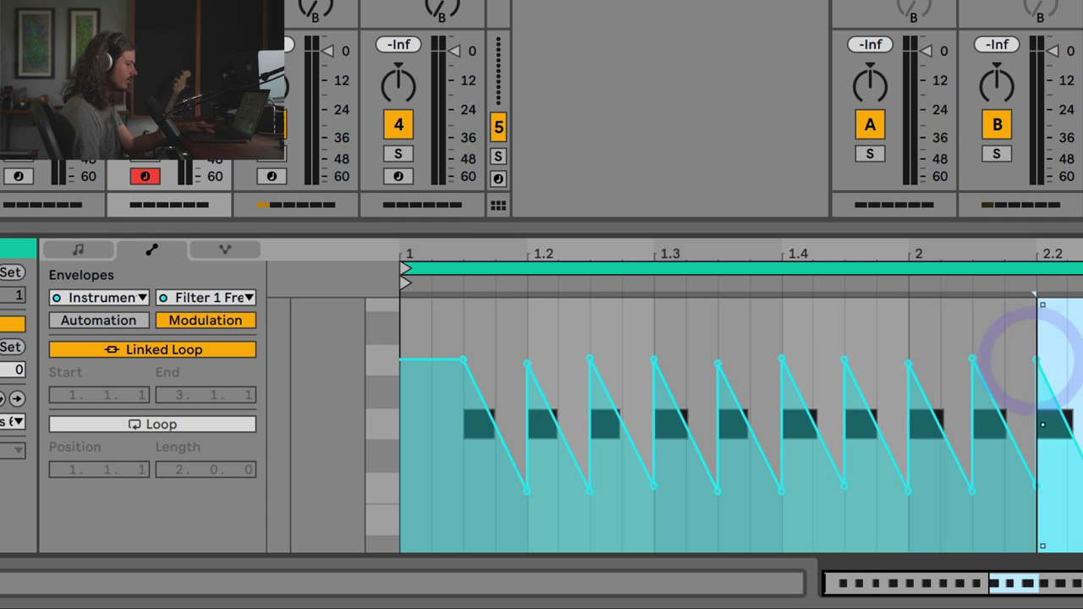
{"action": "left_click", "coordinate": [1006, 416]}
{"action": "key", "text": "ctrl+v"}
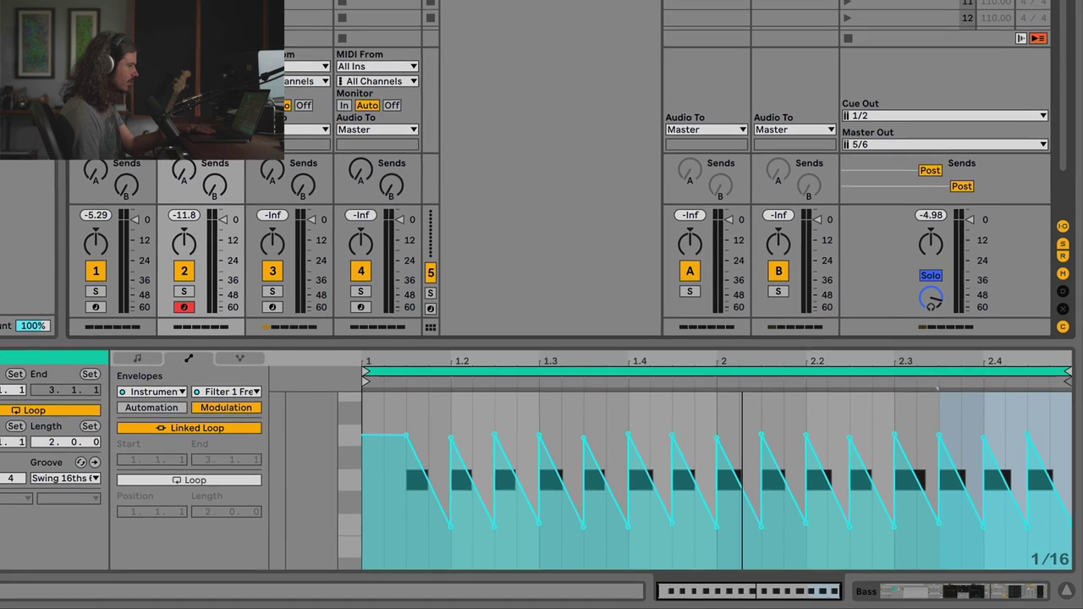
Play the modulated loop while adjusting the Bass rack's Filter 1 Freq macro, raising it to 3.38 kHz and lowering it to about 2.1 kHz
{"action": "key", "text": "shift+Tab"}
{"action": "key", "text": "space"}
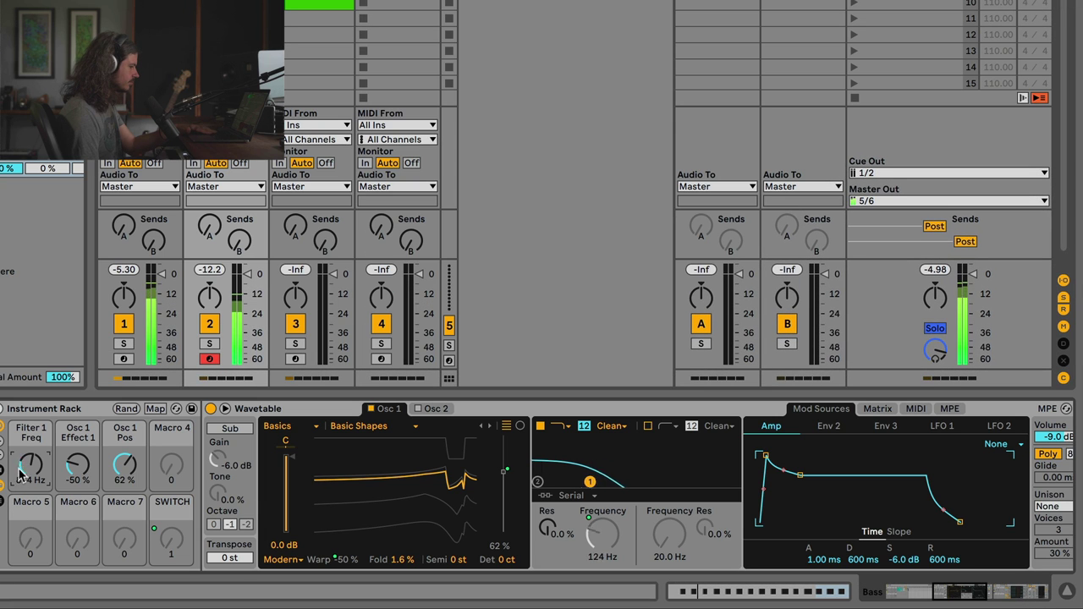
{"action": "left_click_drag", "start_coordinate": [22, 471], "coordinate": [22, 449]}
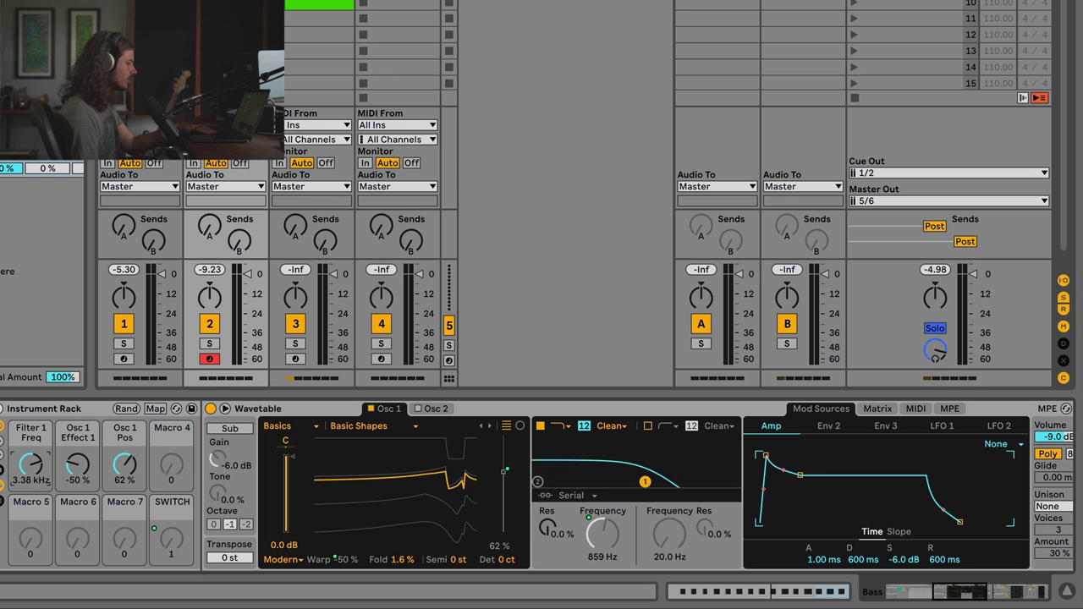
{"action": "mouse_move", "coordinate": [32, 465]}
{"action": "left_mouse_down"}
{"action": "mouse_move", "coordinate": [33, 427]}
{"action": "mouse_move", "coordinate": [32, 483]}
{"action": "mouse_move", "coordinate": [32, 423]}
{"action": "mouse_move", "coordinate": [30, 491]}
{"action": "mouse_move", "coordinate": [31, 475]}
{"action": "left_mouse_up"}
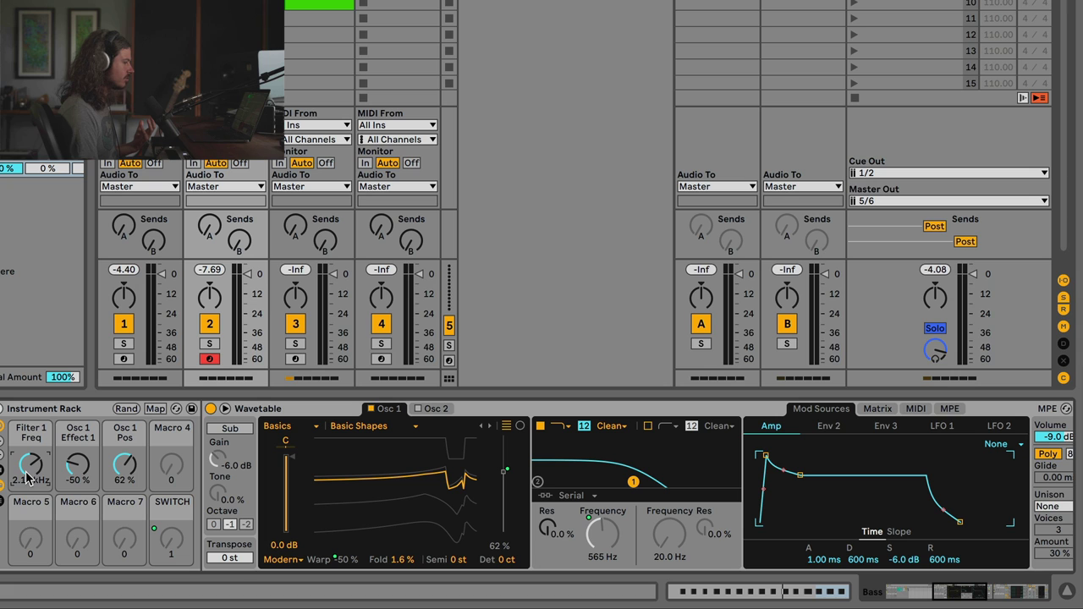
Raise the bass clip's whole Filter 1 Freq modulation envelope so its ramps peak at about 96.8 %
{"action": "key", "text": "shift+Tab"}
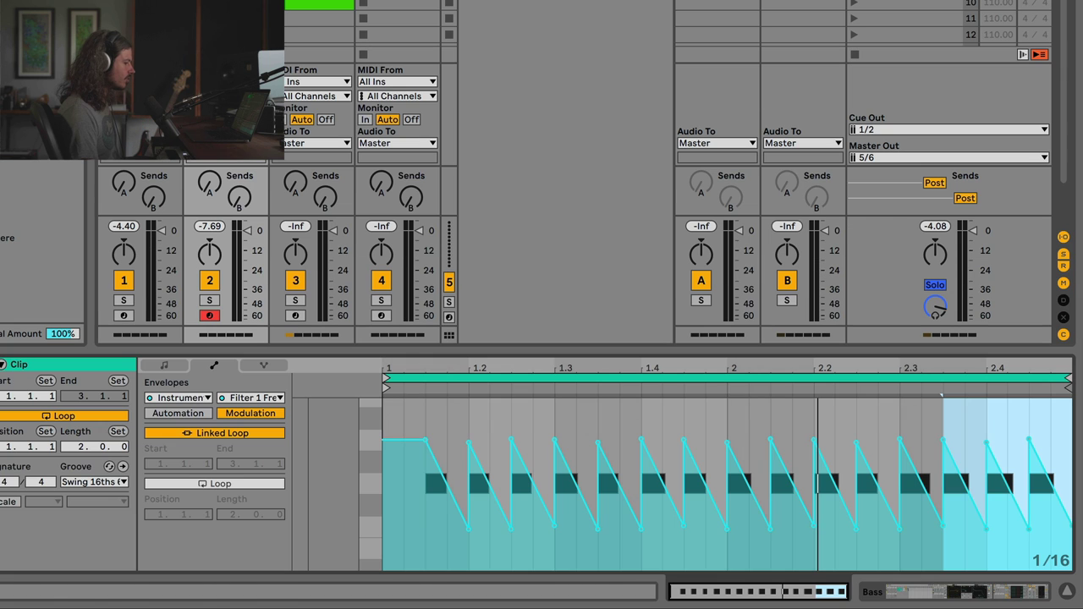
{"action": "left_click_drag", "start_coordinate": [388, 414], "coordinate": [1007, 415]}
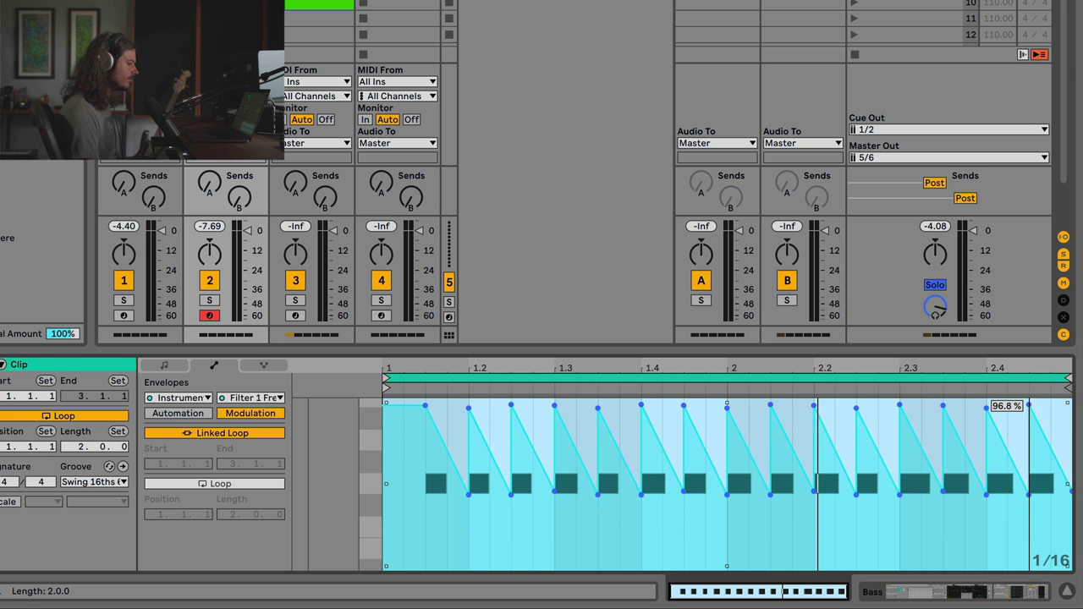
Examine Wavetable's Env 2 and modulation matrix, and play the loop to check the movement of the filter frequency
{"action": "key", "text": "shift+Tab"}
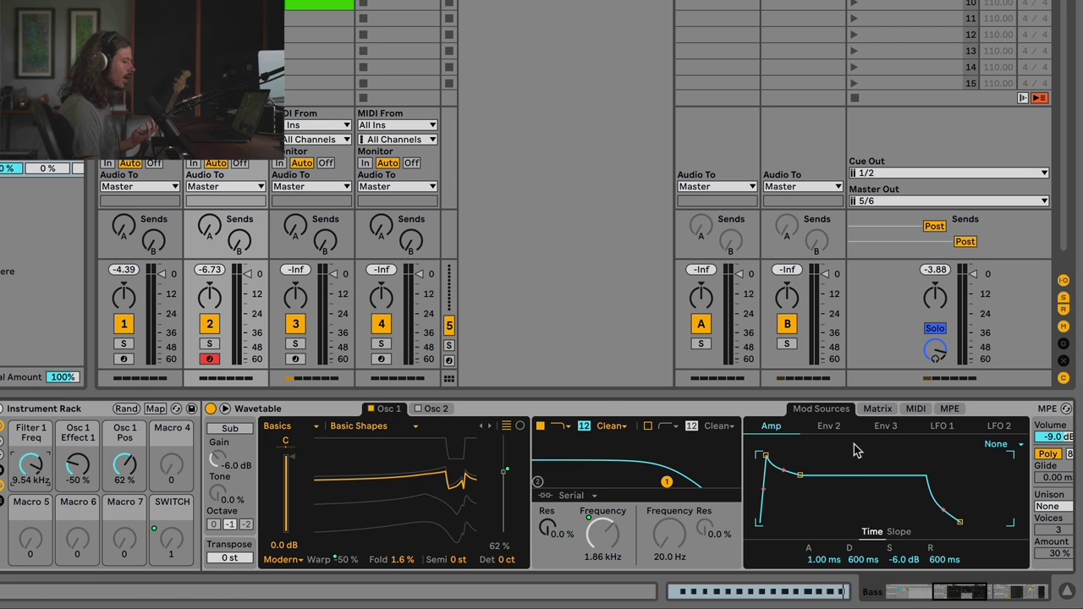
{"action": "left_click", "coordinate": [829, 426]}
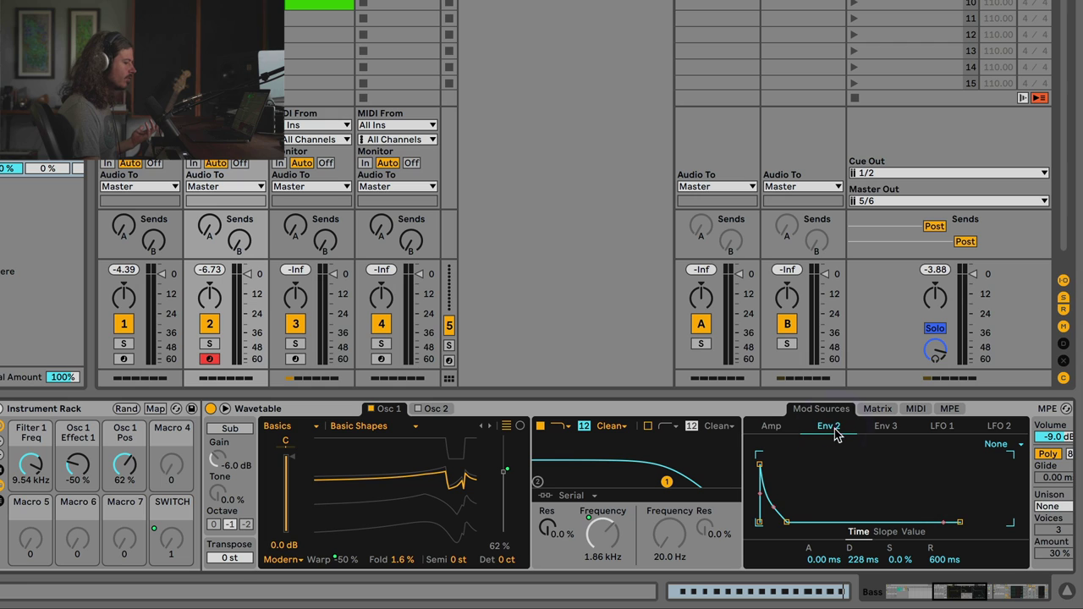
{"action": "left_click", "coordinate": [877, 409]}
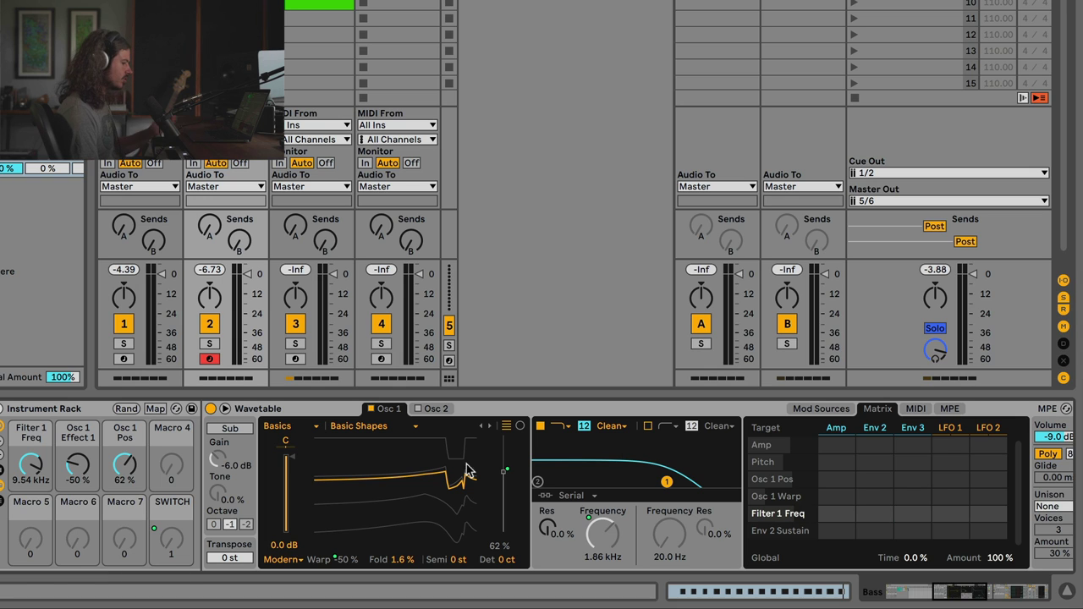
{"action": "key", "text": "space"}
{"action": "left_click_drag", "start_coordinate": [647, 485], "coordinate": [643, 491]}
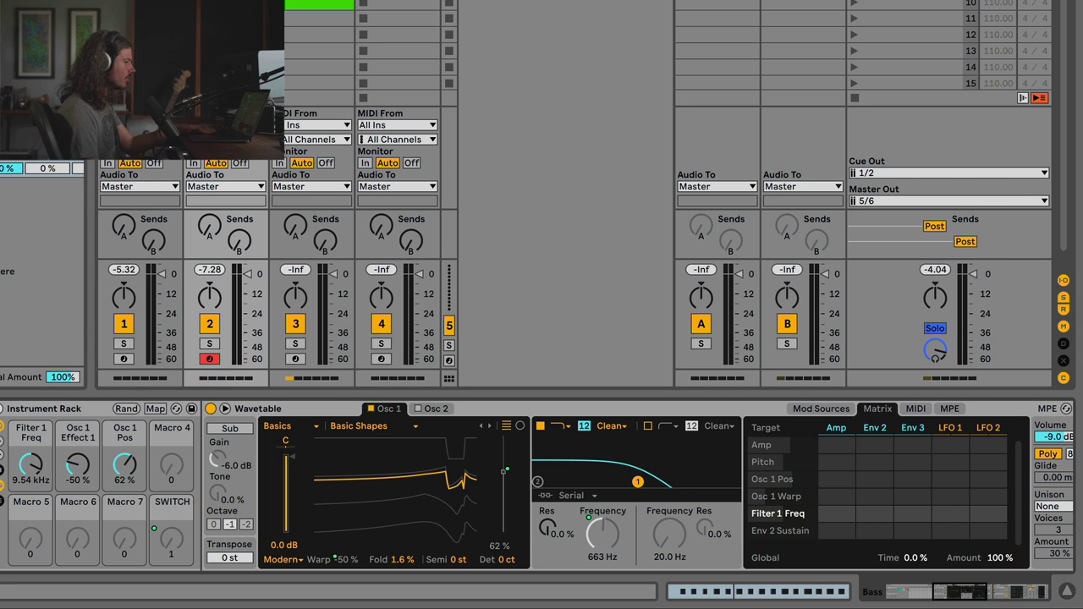
Lower the two ramps in beat 1.4 of the clip's Filter 1 Freq modulation envelope
{"action": "key", "text": "shift+Tab"}
{"action": "left_click", "coordinate": [651, 523]}
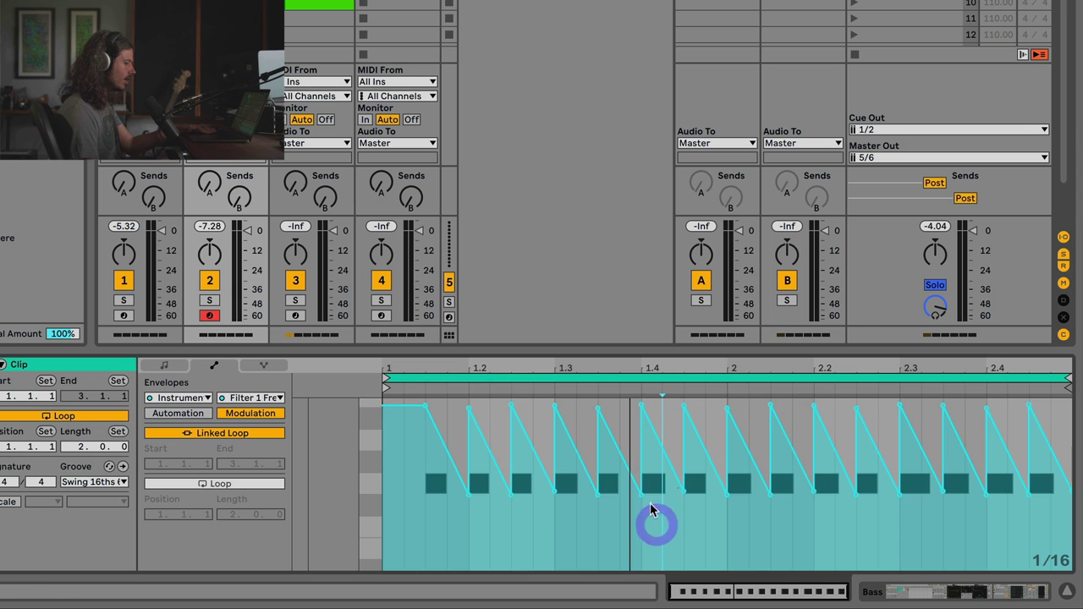
{"action": "left_click_drag", "start_coordinate": [640, 524], "coordinate": [730, 525]}
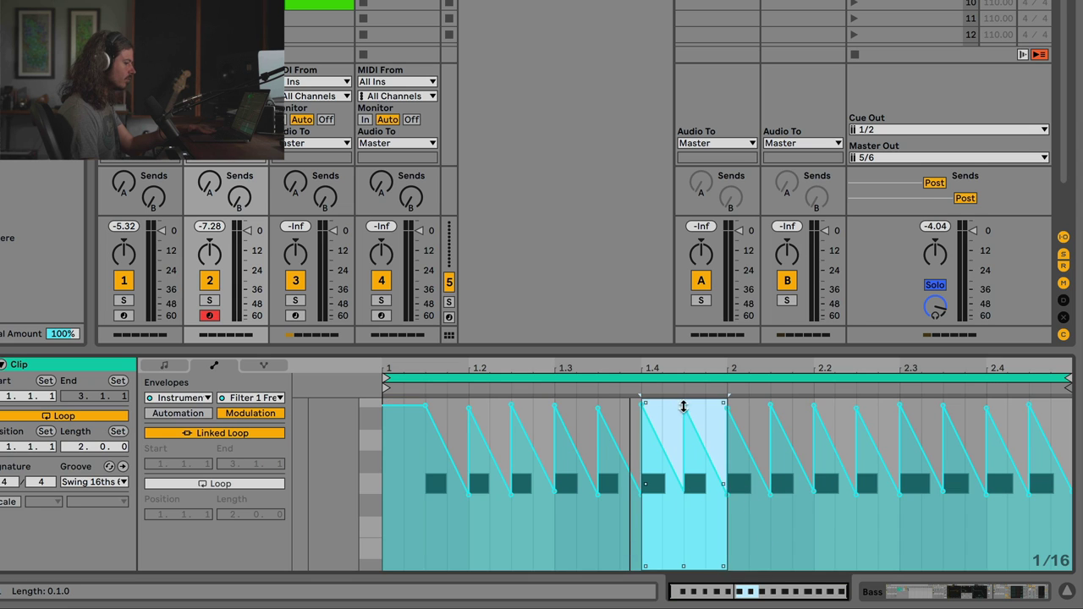
{"action": "left_click_drag", "start_coordinate": [685, 414], "coordinate": [683, 458]}
{"action": "left_click", "coordinate": [783, 518]}
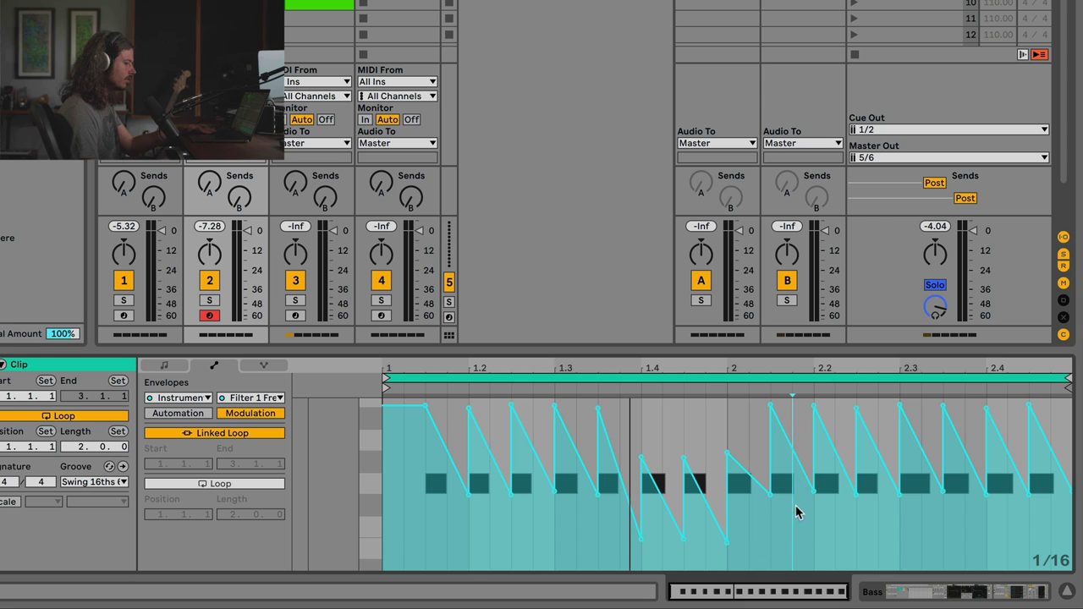
Delete the low breakpoints at 2.2 and 2.2.3 in the Filter 1 Freq modulation, and pull the one at 2.3 down almost to zero
{"action": "left_click", "coordinate": [813, 493]}
{"action": "left_click", "coordinate": [856, 493]}
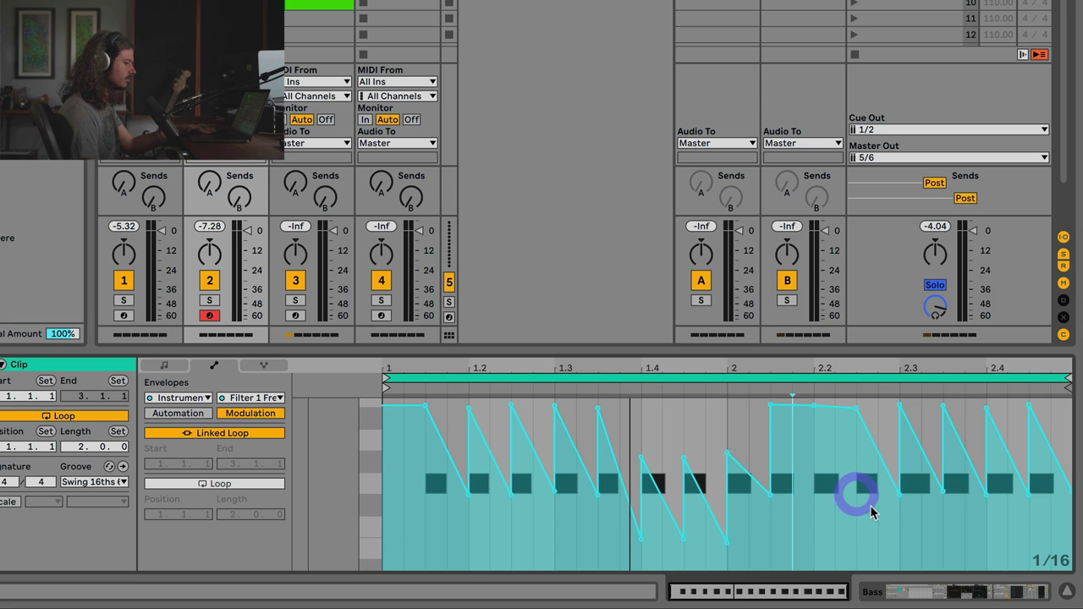
{"action": "left_click_drag", "start_coordinate": [899, 493], "coordinate": [900, 554]}
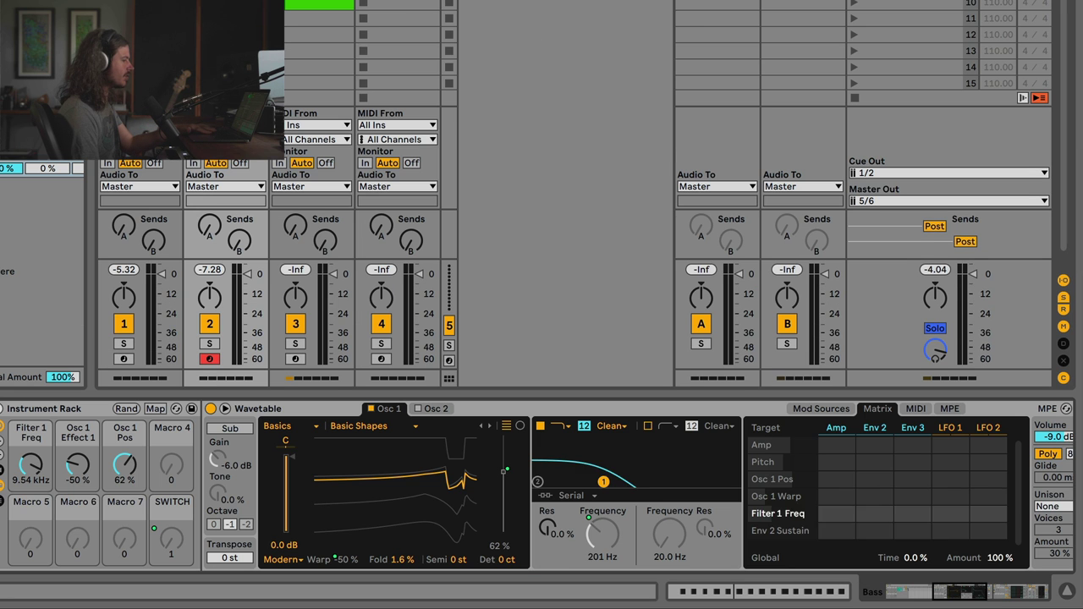
Set Wavetable's filter 1 resonance to 60 % and play the loop while adjusting the Filter 1 Freq macro
{"action": "key", "text": "shift+Tab"}
{"action": "left_click_drag", "start_coordinate": [552, 528], "coordinate": [551, 495]}
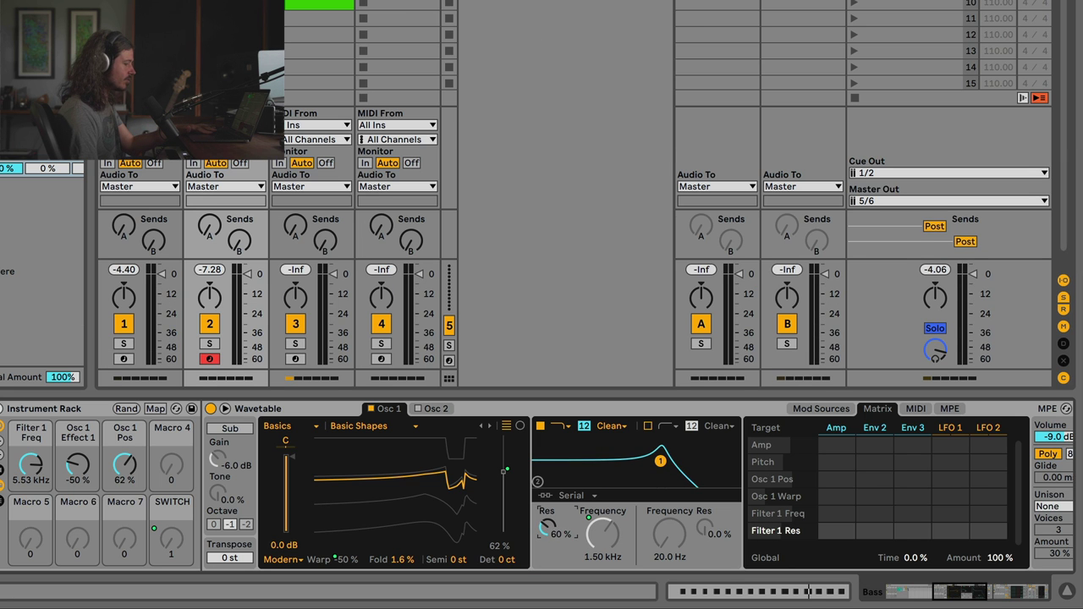
{"action": "key", "text": "space"}
{"action": "left_click_drag", "start_coordinate": [34, 467], "coordinate": [33, 498]}
{"action": "left_click_drag", "start_coordinate": [603, 558], "coordinate": [602, 538]}
Pull the Filter 1 Freq modulation down to the minimum at 1.2.3 and 1.3.3, leaving a peak at 1.3
{"action": "key", "text": "shift+Tab"}
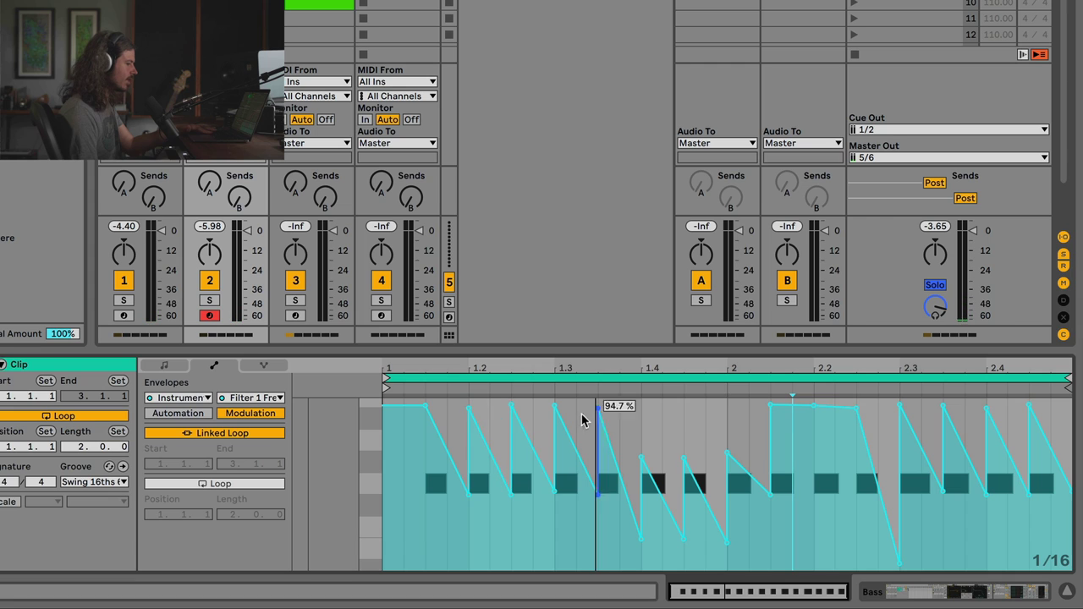
{"action": "left_click_drag", "start_coordinate": [512, 409], "coordinate": [518, 574]}
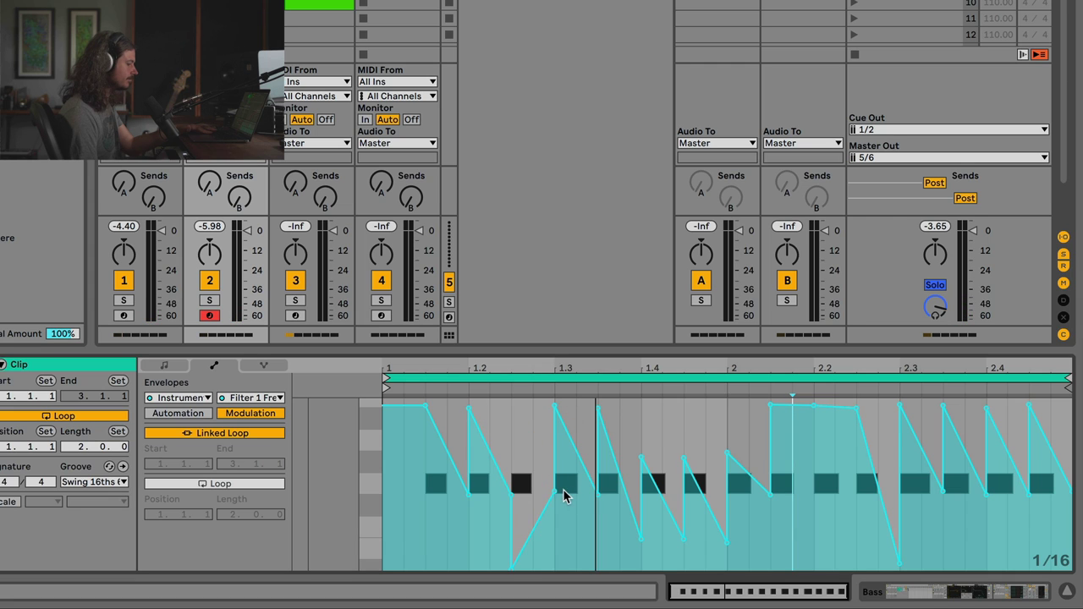
{"action": "left_click_drag", "start_coordinate": [596, 481], "coordinate": [597, 565]}
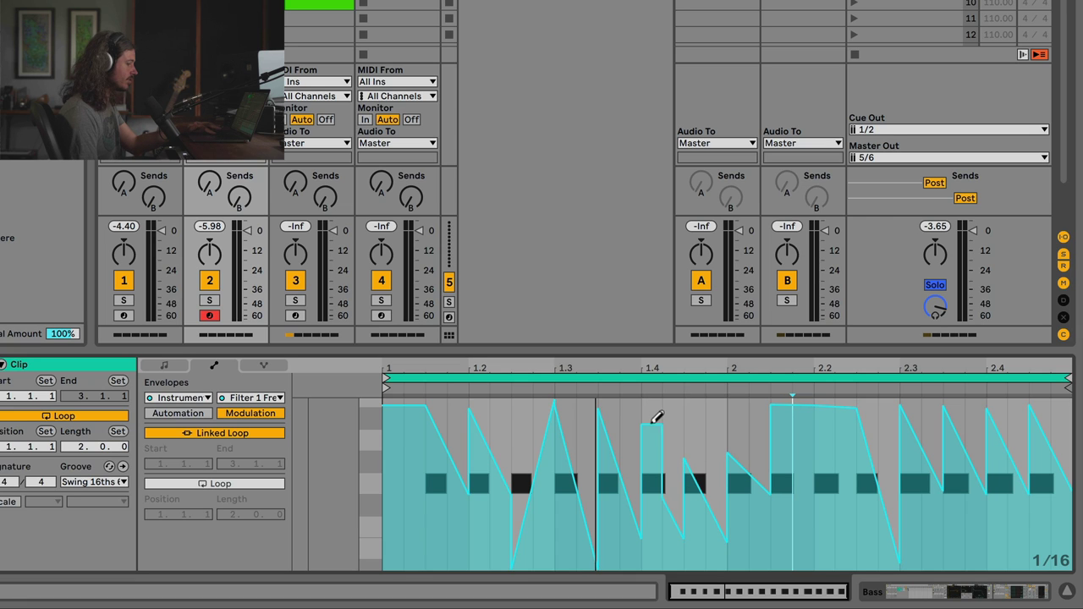
Draw a high flat step at the start of beat 1.4 and uneven 1/16 steps across beats 2.3 and 2.4 of the Filter 1 Freq modulation
{"action": "left_click_drag", "start_coordinate": [653, 422], "coordinate": [686, 428]}
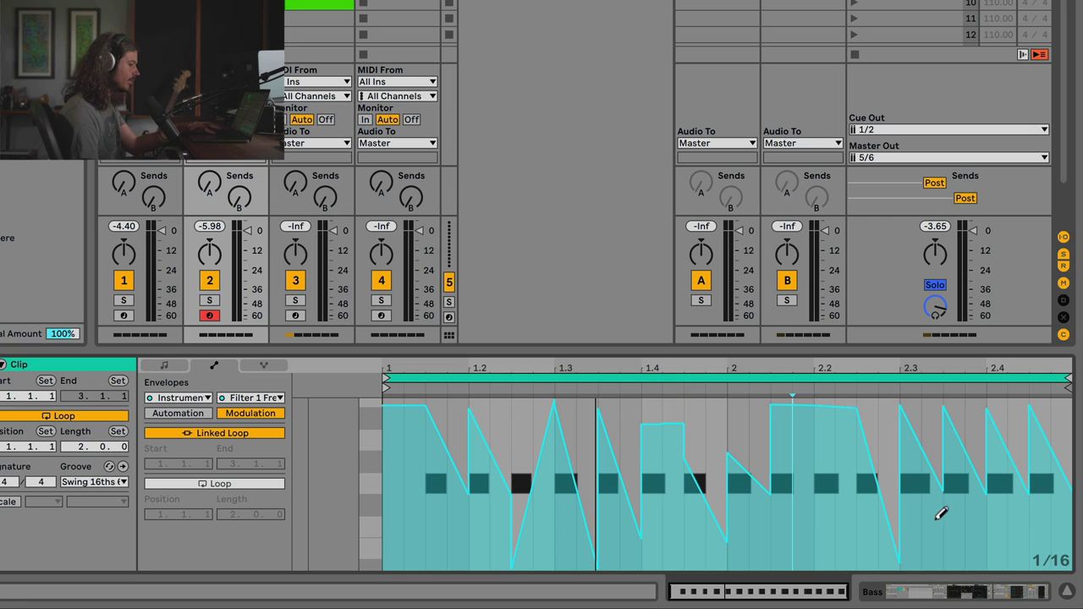
{"action": "mouse_move", "coordinate": [916, 541]}
{"action": "left_mouse_down"}
{"action": "mouse_move", "coordinate": [945, 510]}
{"action": "mouse_move", "coordinate": [954, 438]}
{"action": "mouse_move", "coordinate": [990, 491]}
{"action": "mouse_move", "coordinate": [981, 517]}
{"action": "mouse_move", "coordinate": [997, 484]}
{"action": "left_mouse_up"}
{"action": "left_click", "coordinate": [996, 455]}
{"action": "left_click", "coordinate": [1023, 536]}
{"action": "left_click", "coordinate": [1039, 462]}
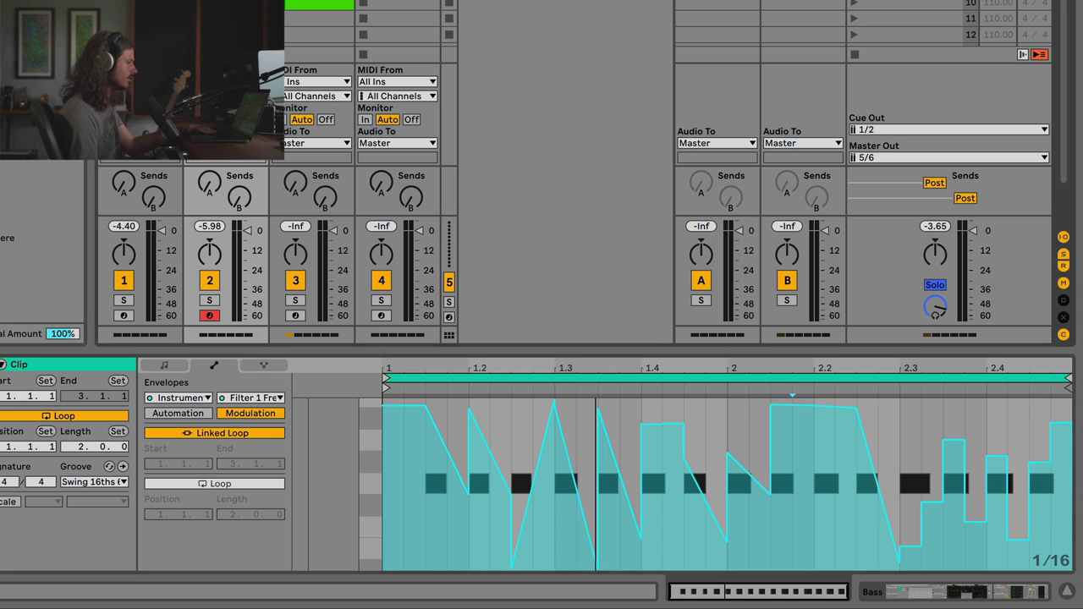
Play the loop while adjusting the Filter 1 Freq macro, leaving it at 4.44 kHz
{"action": "key", "text": "shift+Tab"}
{"action": "key", "text": "space"}
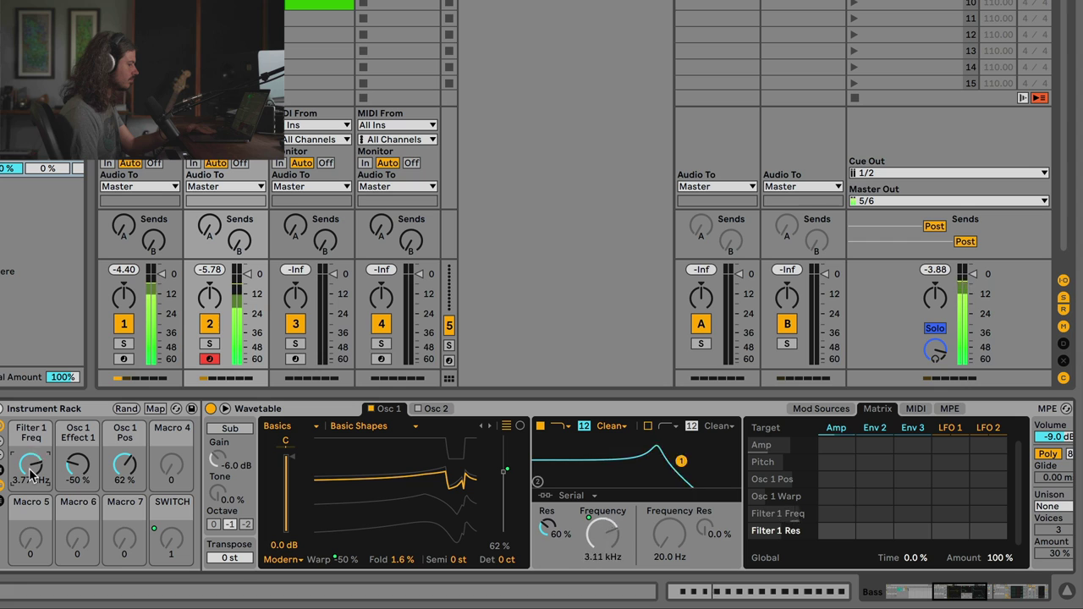
{"action": "mouse_move", "coordinate": [29, 470]}
{"action": "left_mouse_down"}
{"action": "mouse_move", "coordinate": [29, 501]}
{"action": "mouse_move", "coordinate": [30, 436]}
{"action": "mouse_move", "coordinate": [30, 452]}
{"action": "left_mouse_up"}
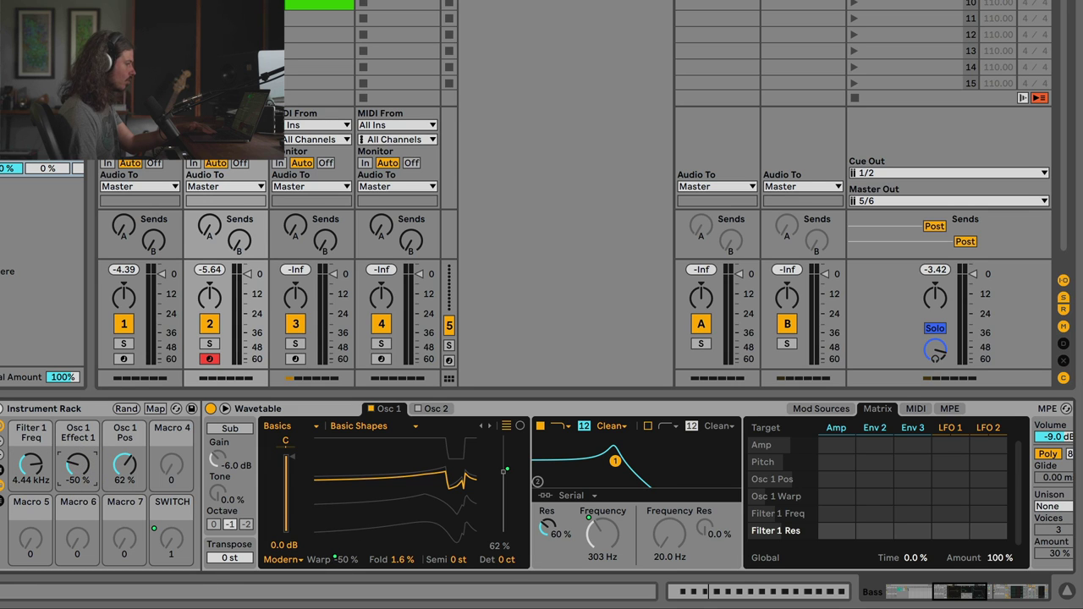
Draw 1/8 steps of varying height over the first four notes in the clip's Osc 1 Effect 1 modulation envelope
{"action": "key", "text": "shift+Tab"}
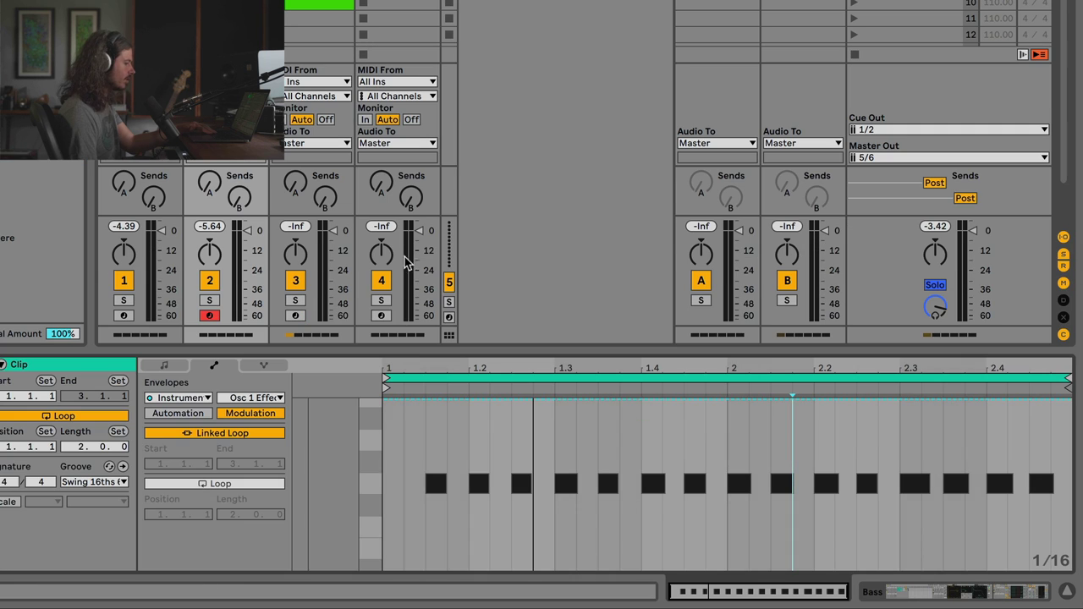
{"action": "left_click", "coordinate": [264, 399]}
{"action": "left_click", "coordinate": [259, 398]}
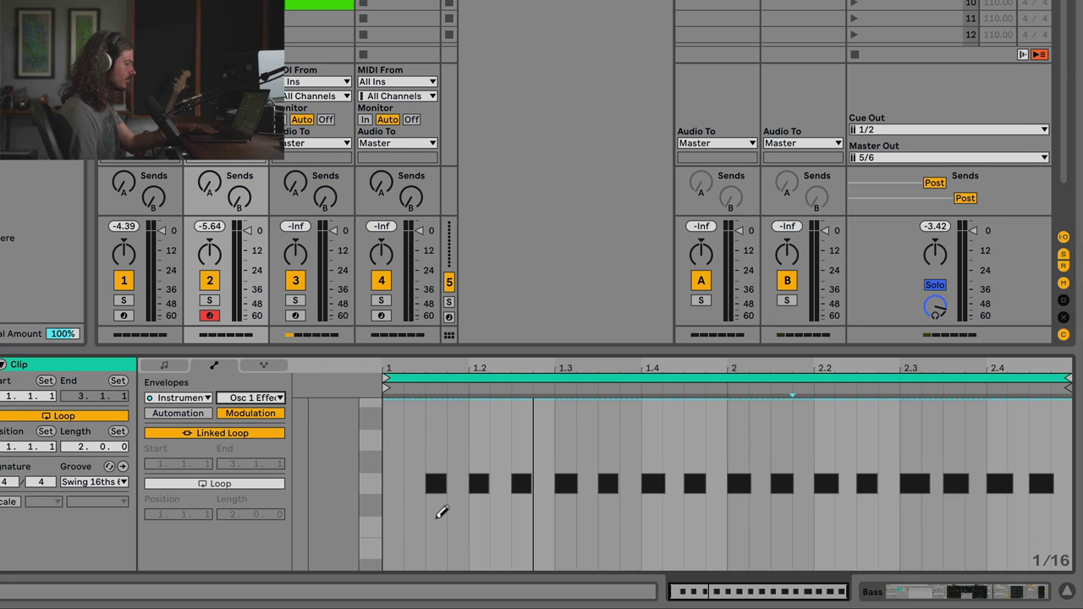
{"action": "left_click_drag", "start_coordinate": [442, 512], "coordinate": [465, 512]}
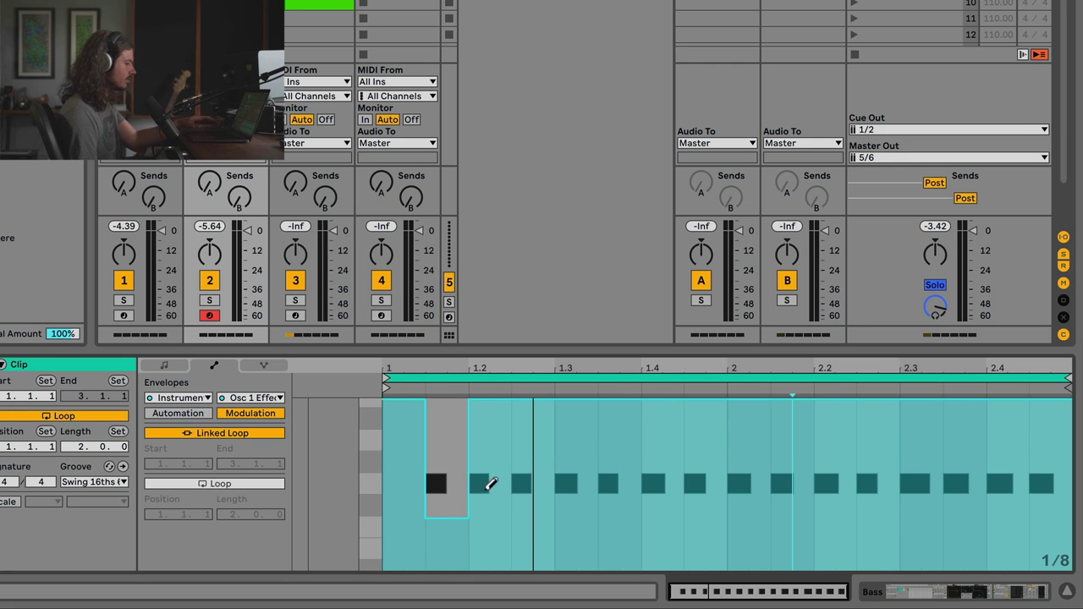
{"action": "left_click", "coordinate": [481, 486]}
{"action": "left_click", "coordinate": [532, 537]}
{"action": "left_click", "coordinate": [567, 446]}
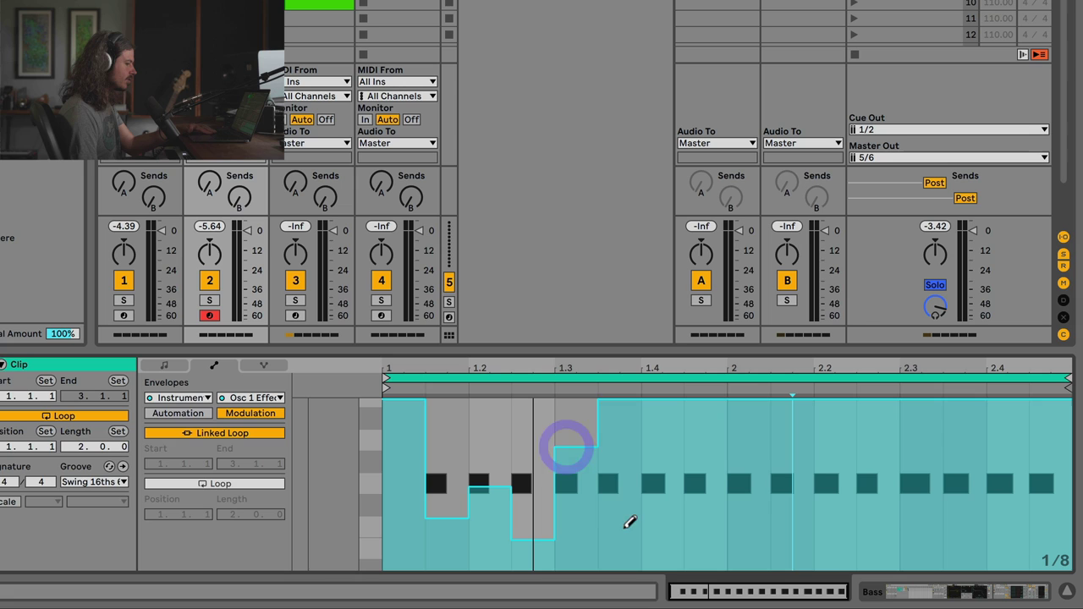
Continue the Osc 1 Effect 1 modulation with alternating low and high 1/8 steps from 1.3.3 to the clip's end
{"action": "left_click", "coordinate": [623, 527]}
{"action": "left_click", "coordinate": [669, 440]}
{"action": "left_click", "coordinate": [708, 557]}
{"action": "left_click", "coordinate": [751, 445]}
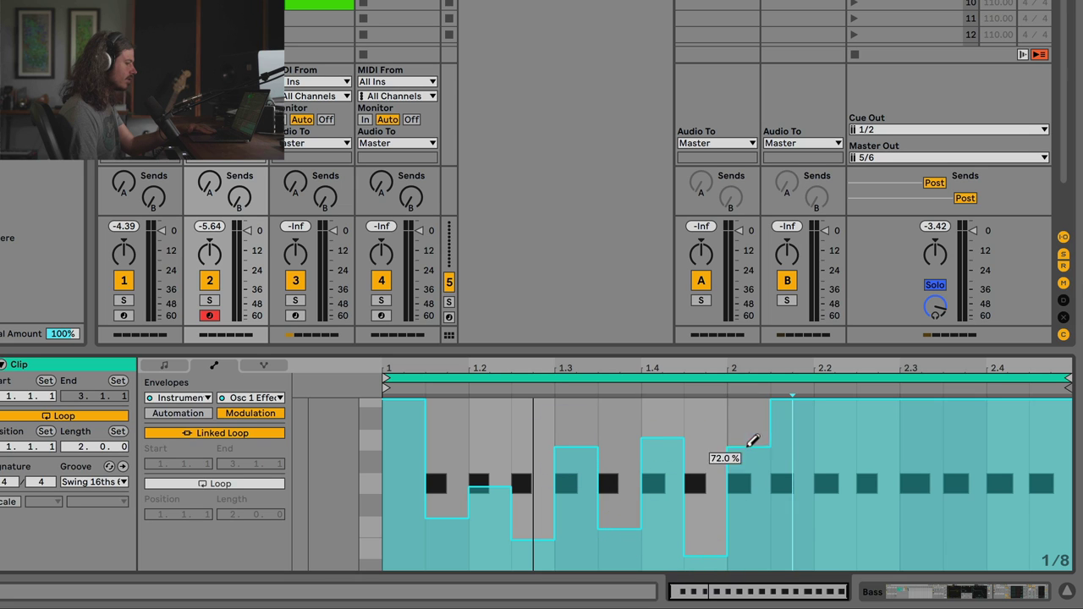
{"action": "left_click", "coordinate": [786, 525]}
{"action": "left_click", "coordinate": [836, 468]}
{"action": "left_click", "coordinate": [888, 564]}
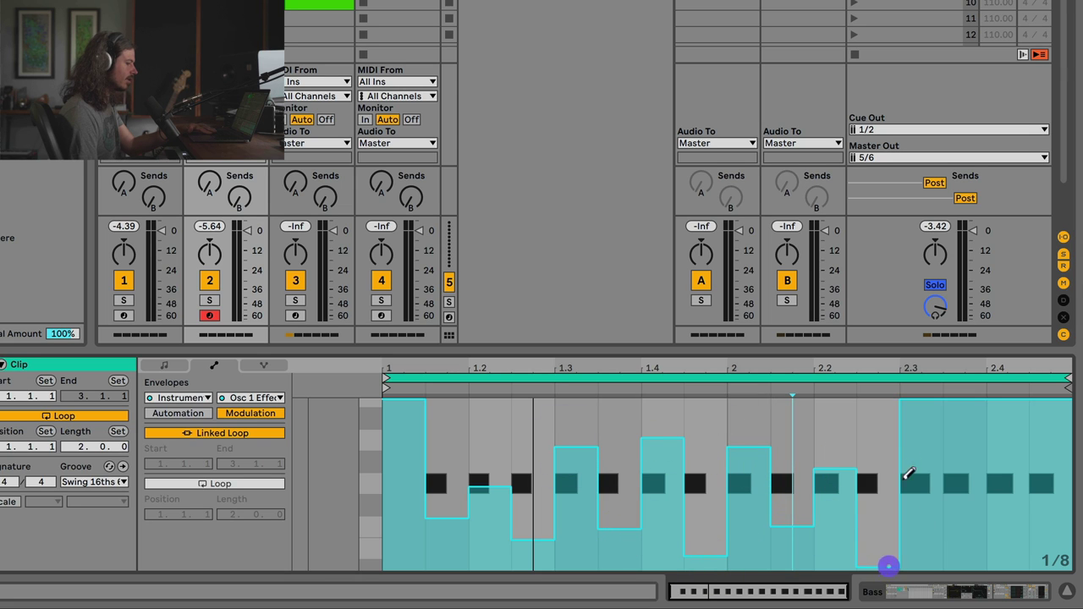
{"action": "left_click", "coordinate": [915, 444]}
{"action": "left_click", "coordinate": [965, 503]}
{"action": "left_click", "coordinate": [1008, 435]}
{"action": "left_click", "coordinate": [1053, 523]}
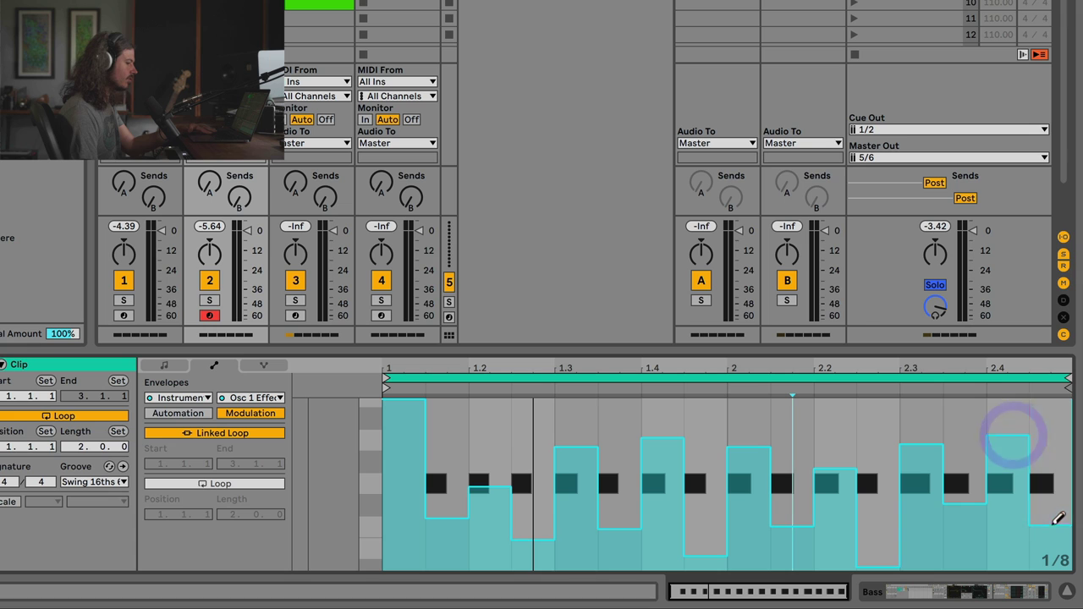
Play the loop while sweeping the Osc 1 Effect 1 macro up and down, leaving it at 86 %
{"action": "key", "text": "shift+Tab"}
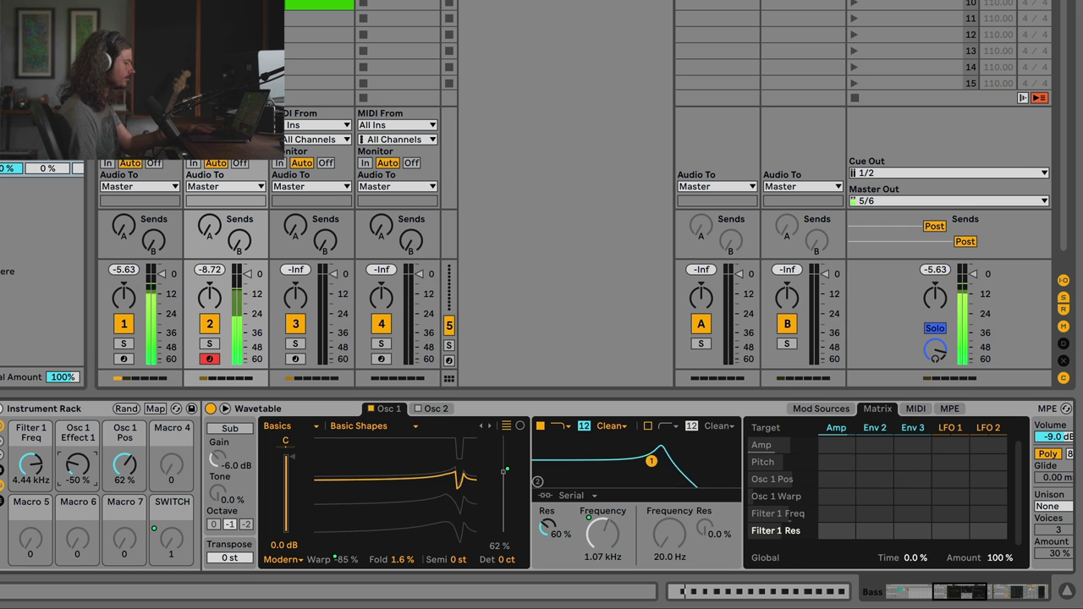
{"action": "mouse_move", "coordinate": [77, 464]}
{"action": "left_mouse_down"}
{"action": "mouse_move", "coordinate": [77, 398]}
{"action": "mouse_move", "coordinate": [77, 454]}
{"action": "left_mouse_up"}
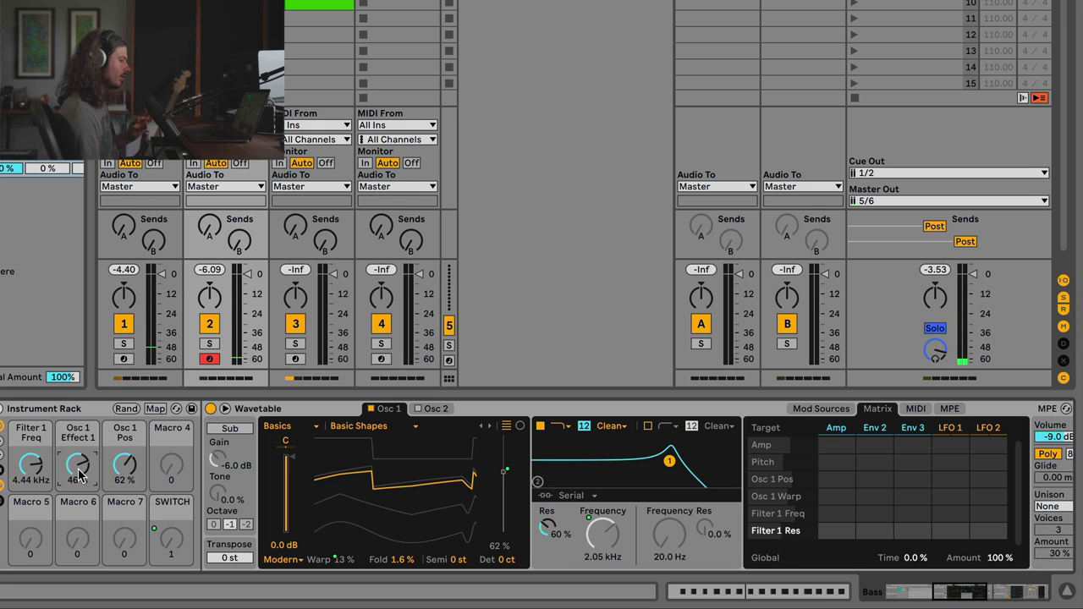
{"action": "left_click_drag", "start_coordinate": [88, 465], "coordinate": [88, 565]}
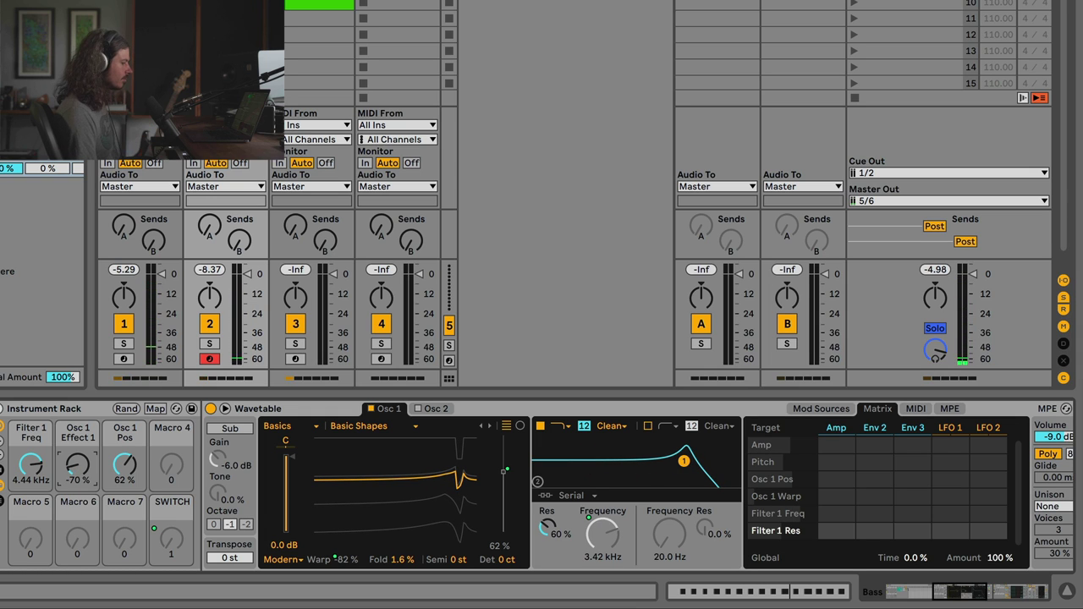
{"action": "left_click_drag", "start_coordinate": [77, 465], "coordinate": [77, 339]}
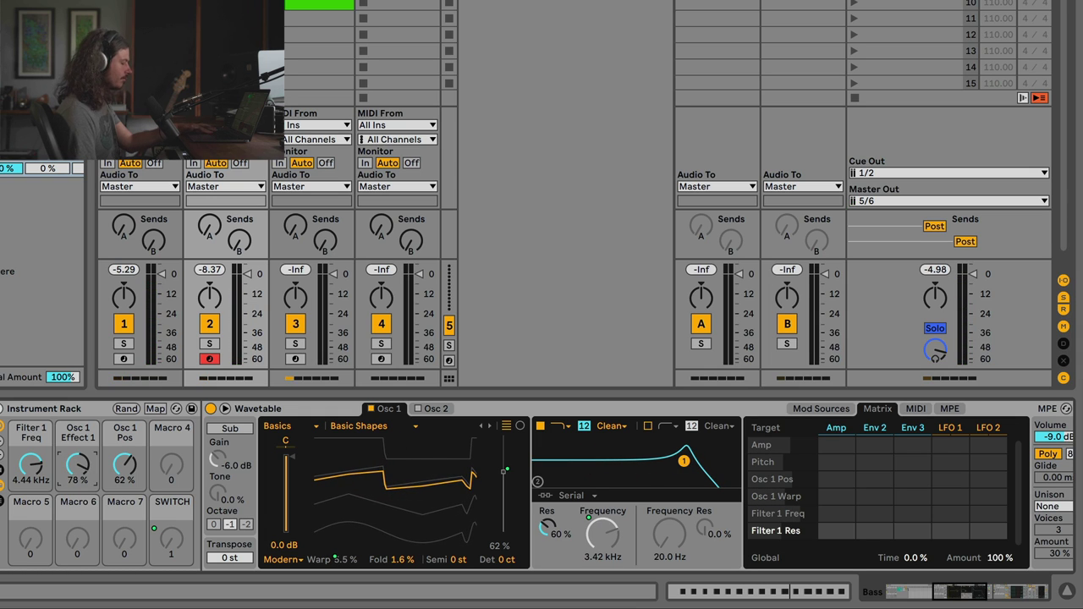
{"action": "left_click_drag", "start_coordinate": [78, 469], "coordinate": [78, 456]}
{"action": "key", "text": "space"}
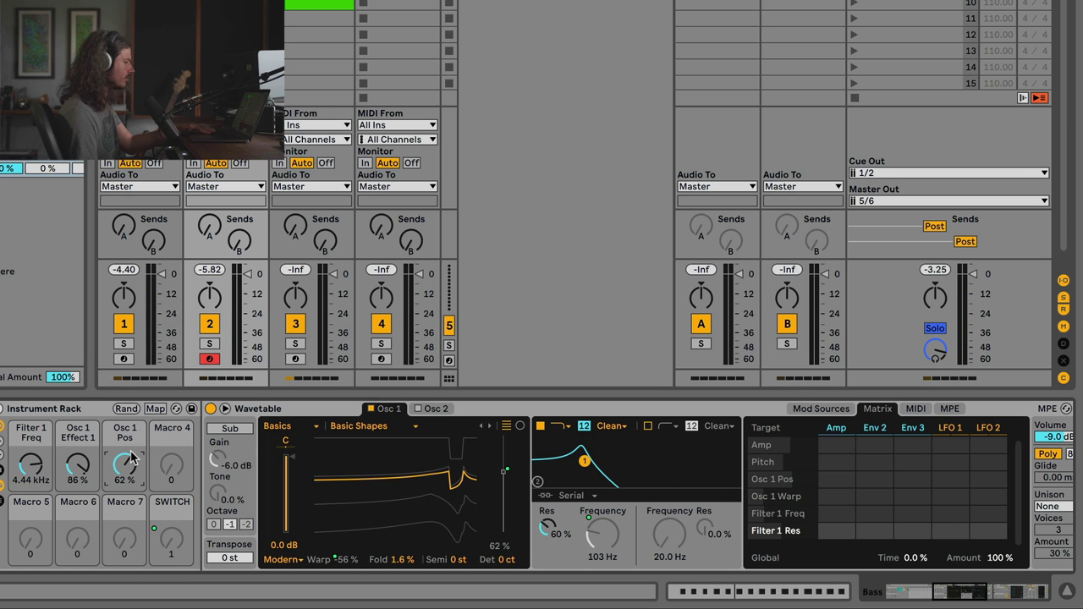
Draw alternating high and low 1/8 steps from the clip's start through 1.3.3 in the Osc 1 Pos modulation envelope
{"action": "key", "text": "shift+Tab"}
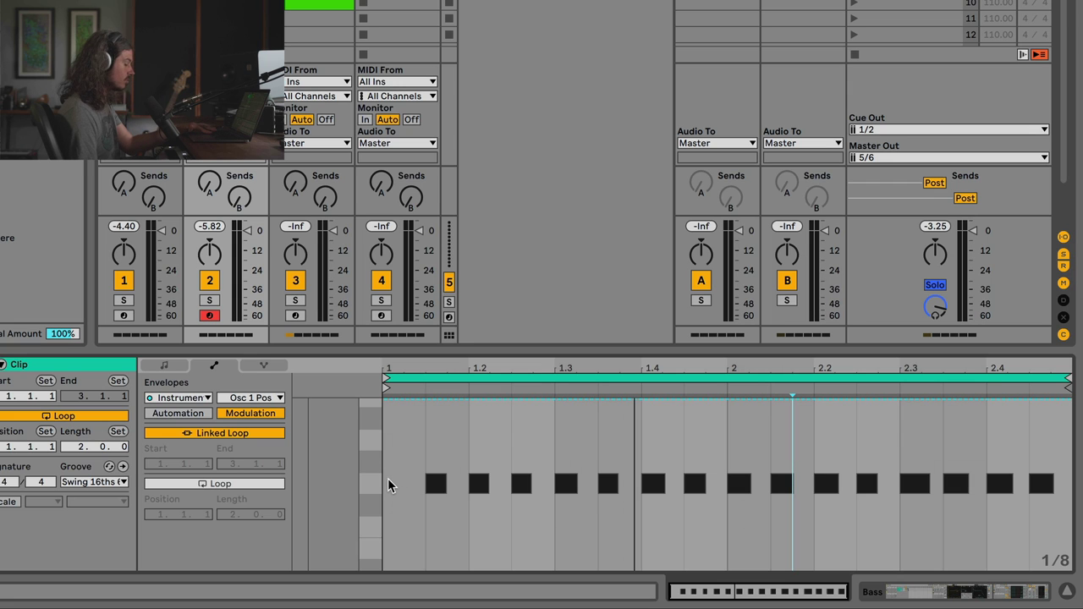
{"action": "key", "text": "b"}
{"action": "left_click_drag", "start_coordinate": [405, 478], "coordinate": [472, 455]}
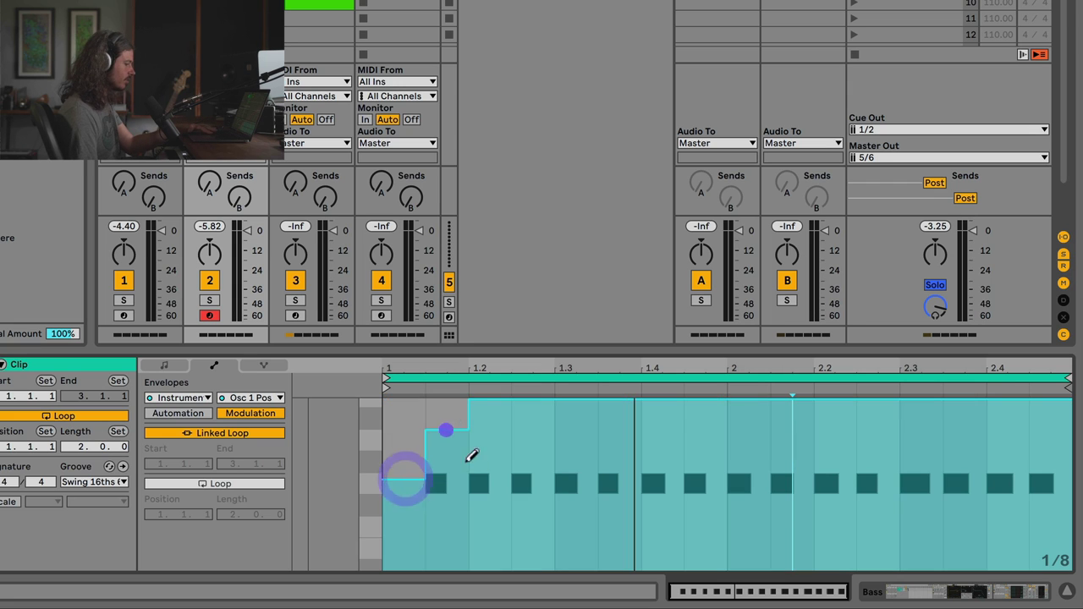
{"action": "left_click", "coordinate": [496, 517]}
{"action": "left_click", "coordinate": [535, 442]}
{"action": "left_click", "coordinate": [570, 504]}
{"action": "left_click", "coordinate": [613, 429]}
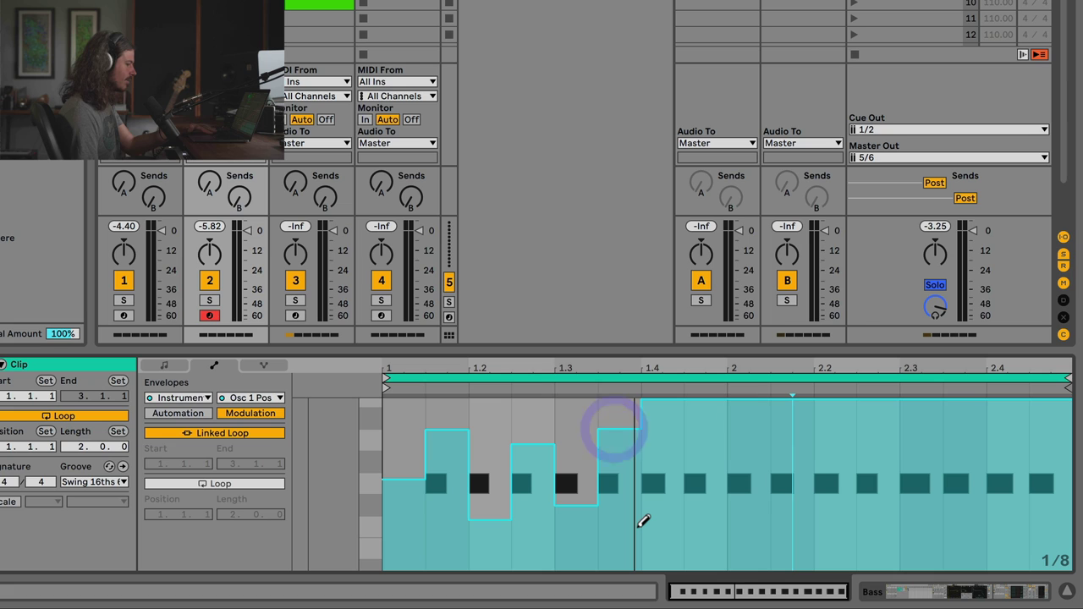
Undo all the steps drawn in the Osc 1 Pos modulation envelope
{"action": "key", "text": "ctrl+z"}
{"action": "key", "text": "ctrl+z"}
{"action": "key", "text": "ctrl+z"}
{"action": "key", "text": "ctrl+z"}
{"action": "key", "text": "ctrl+z"}
{"action": "key", "text": "ctrl+z"}
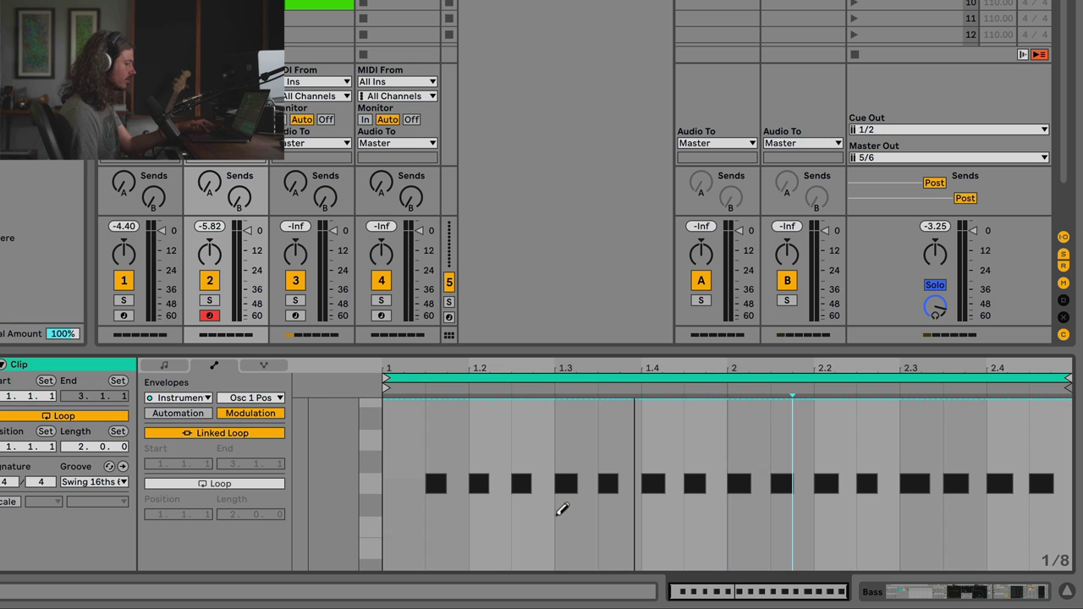
Insert a sine shape across the full two-bar clip in the Osc 1 Pos modulation envelope
{"action": "key", "text": "b"}
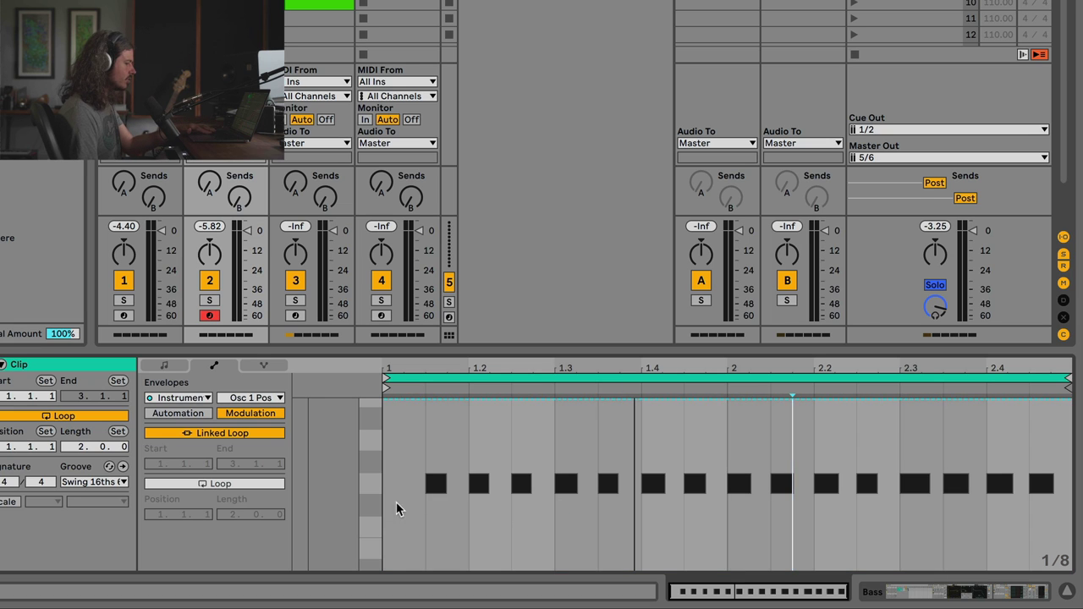
{"action": "left_click_drag", "start_coordinate": [395, 502], "coordinate": [1067, 477]}
{"action": "right_click", "coordinate": [1068, 477]}
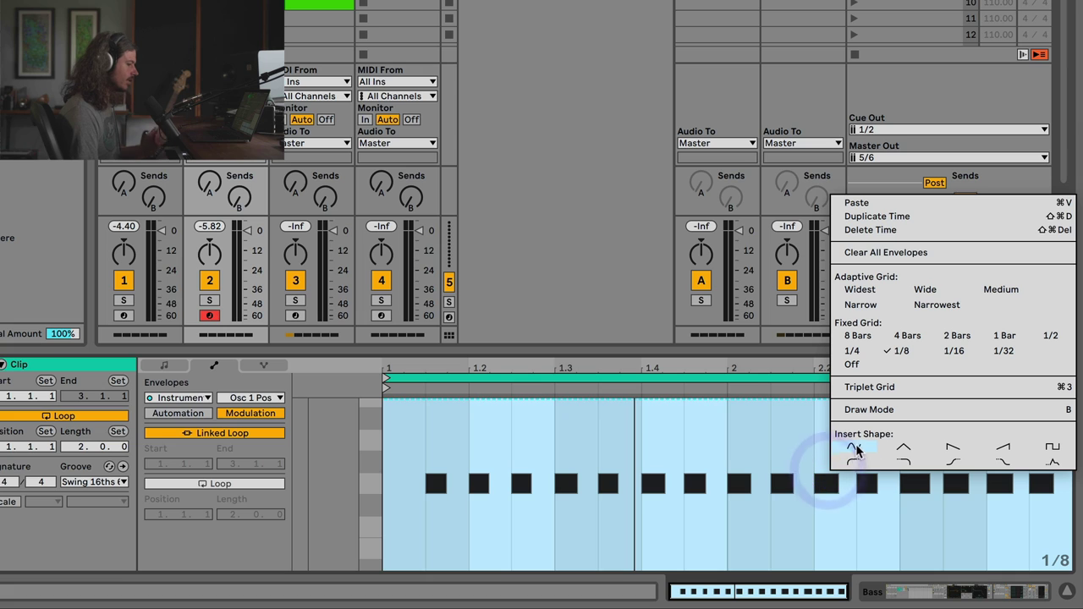
{"action": "left_click", "coordinate": [852, 449]}
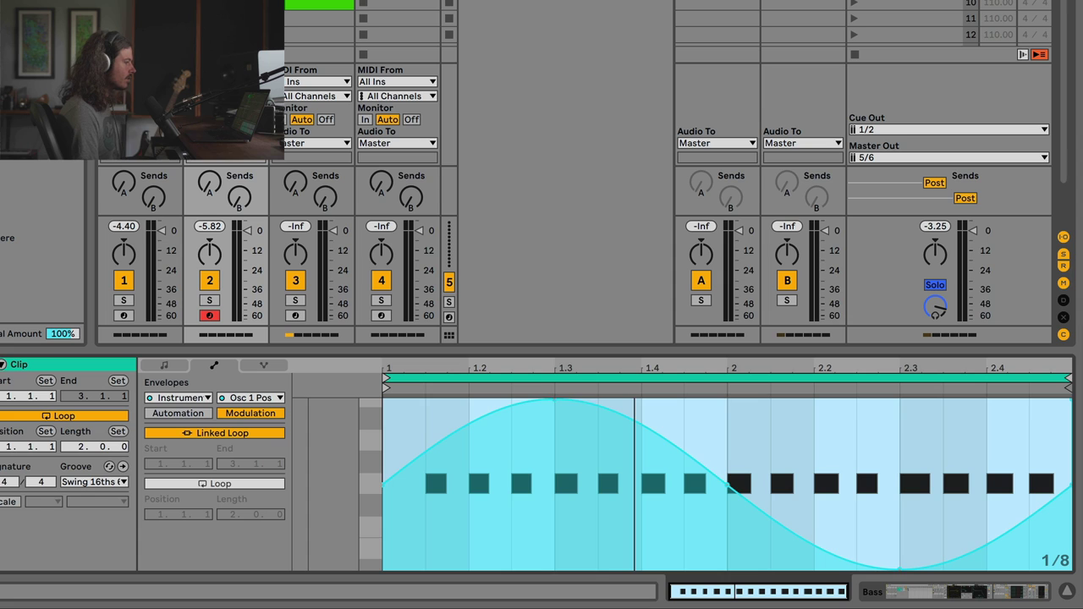
Play the loop while sweeping the Osc 1 Pos macro between about 50 % and 100 %
{"action": "key", "text": "shift+Tab"}
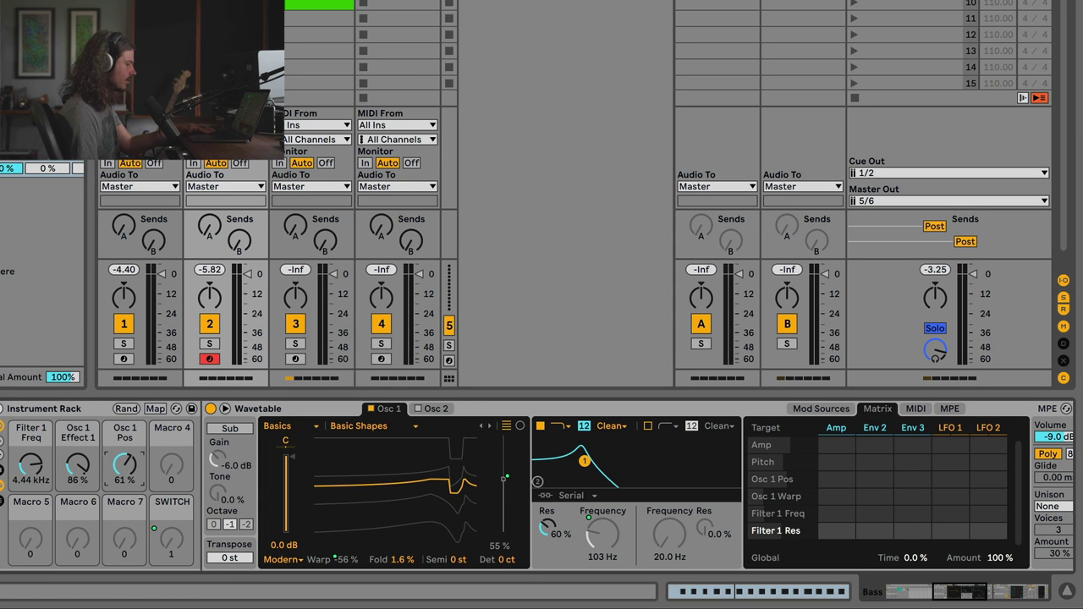
{"action": "left_click_drag", "start_coordinate": [124, 465], "coordinate": [124, 481]}
{"action": "key", "text": "space"}
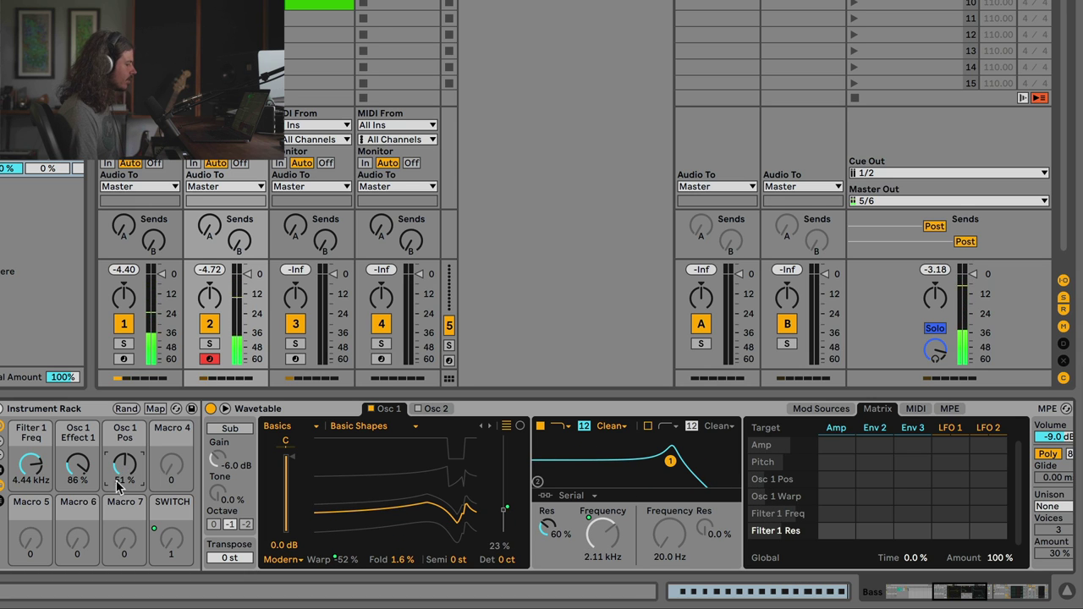
{"action": "left_click_drag", "start_coordinate": [124, 472], "coordinate": [124, 440]}
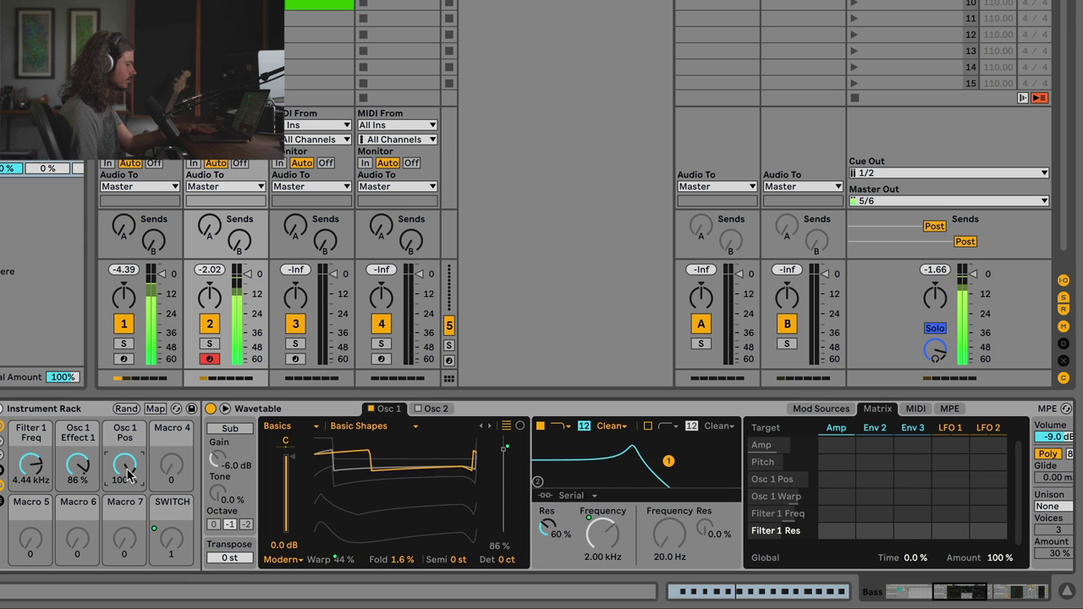
{"action": "key", "text": "space"}
{"action": "mouse_move", "coordinate": [124, 470]}
{"action": "left_mouse_down"}
{"action": "mouse_move", "coordinate": [126, 490]}
{"action": "mouse_move", "coordinate": [124, 470]}
{"action": "left_mouse_up"}
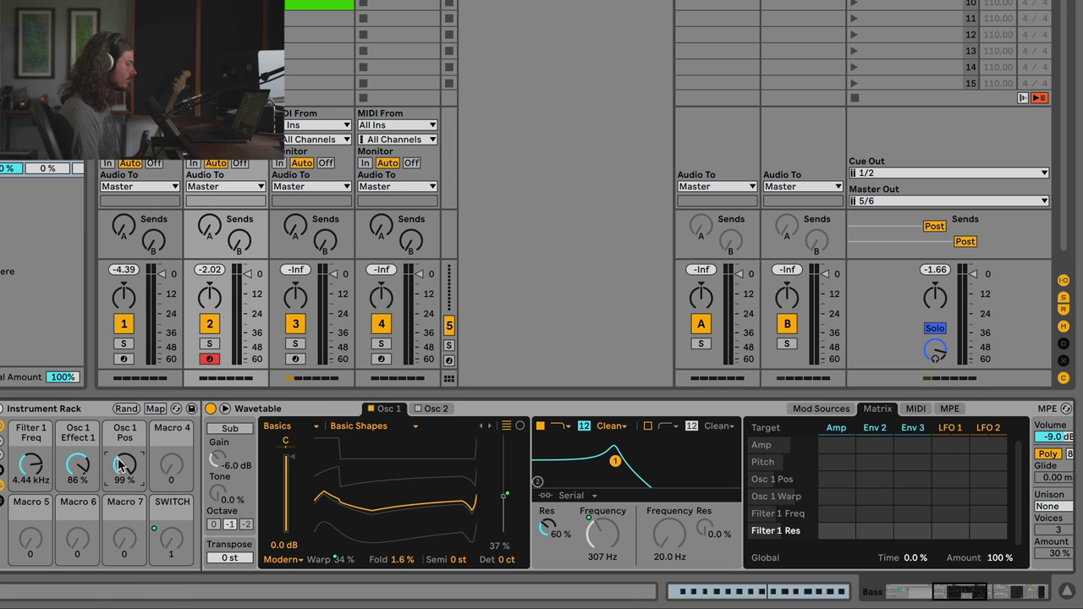
{"action": "left_click_drag", "start_coordinate": [130, 488], "coordinate": [124, 476]}
Compress the whole Osc 1 Pos sine envelope vertically from below so its lowest point sits at half height
{"action": "key", "text": "shift+Tab"}
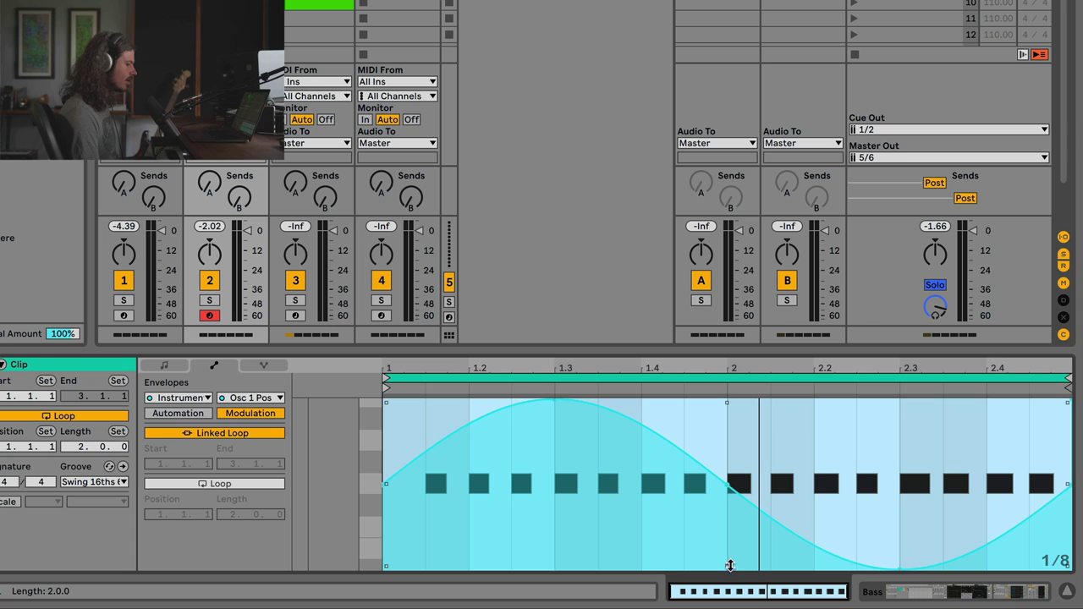
{"action": "left_click", "coordinate": [394, 444]}
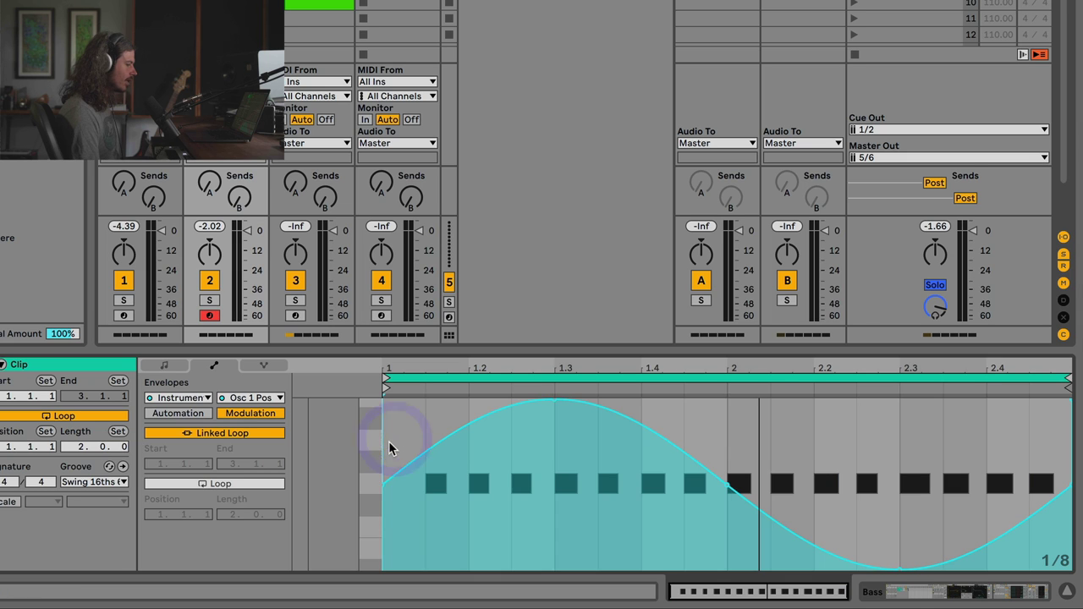
{"action": "left_click_drag", "start_coordinate": [389, 448], "coordinate": [1069, 446]}
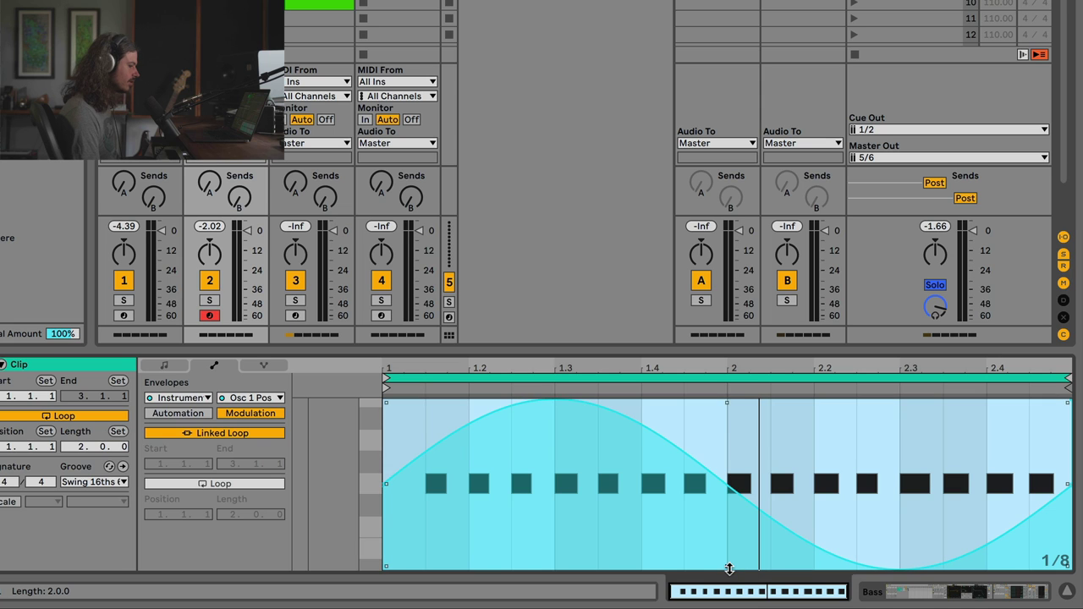
{"action": "left_click_drag", "start_coordinate": [727, 566], "coordinate": [726, 483]}
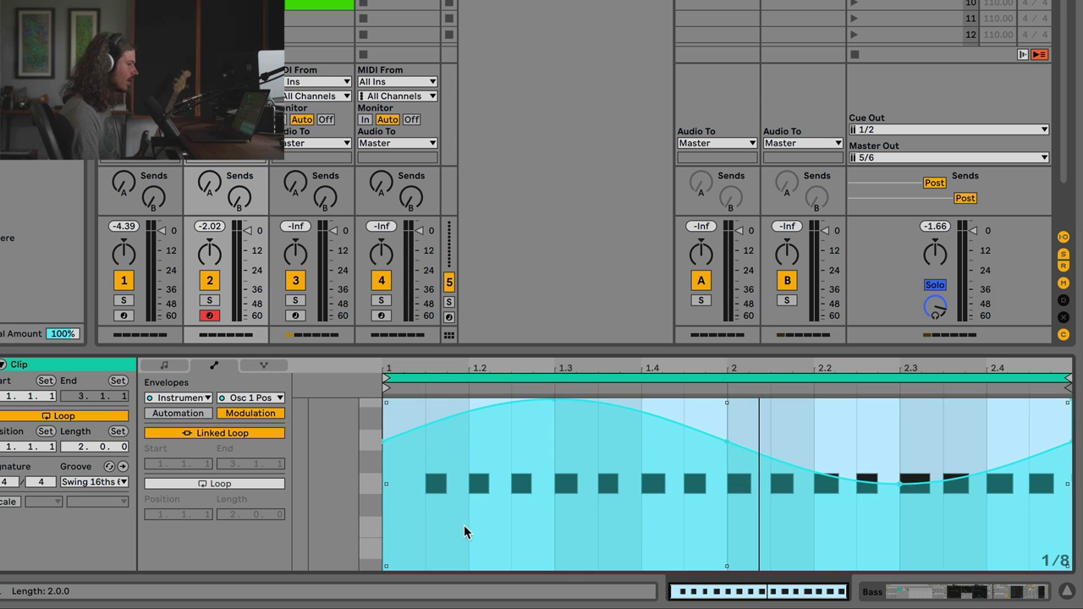
Play the loop while sweeping the Osc 1 Pos macro, leaving it at 64 %
{"action": "key", "text": "shift+Tab"}
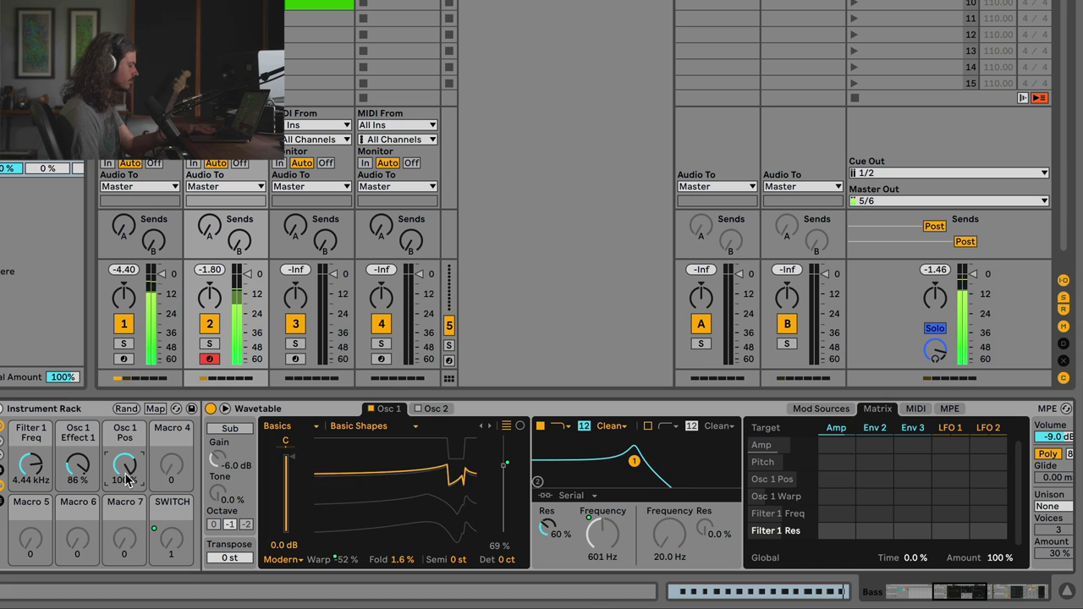
{"action": "left_click_drag", "start_coordinate": [123, 468], "coordinate": [123, 487]}
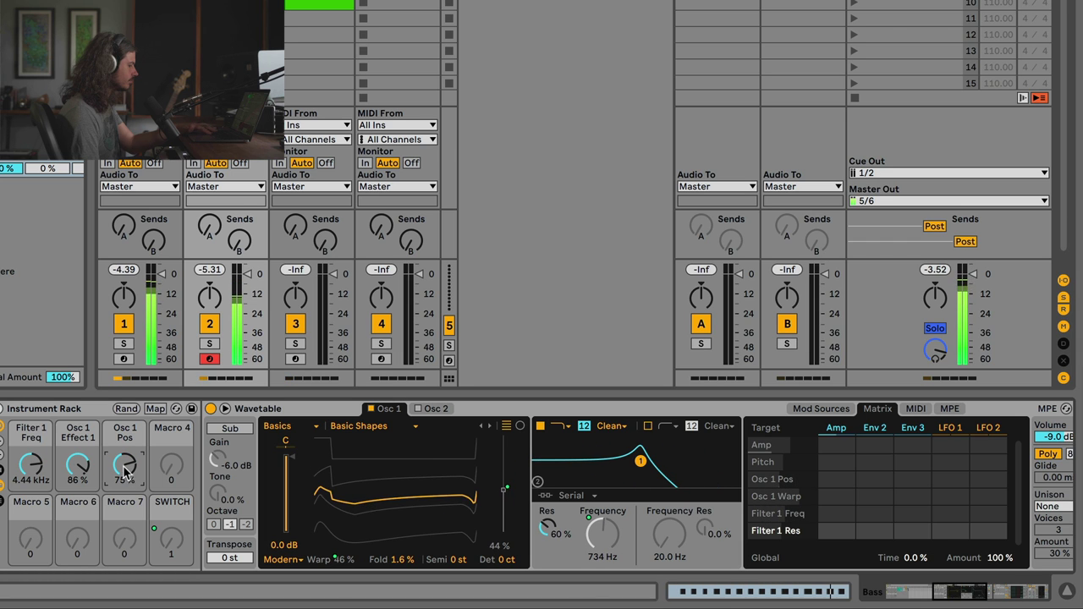
{"action": "left_click_drag", "start_coordinate": [124, 474], "coordinate": [123, 483]}
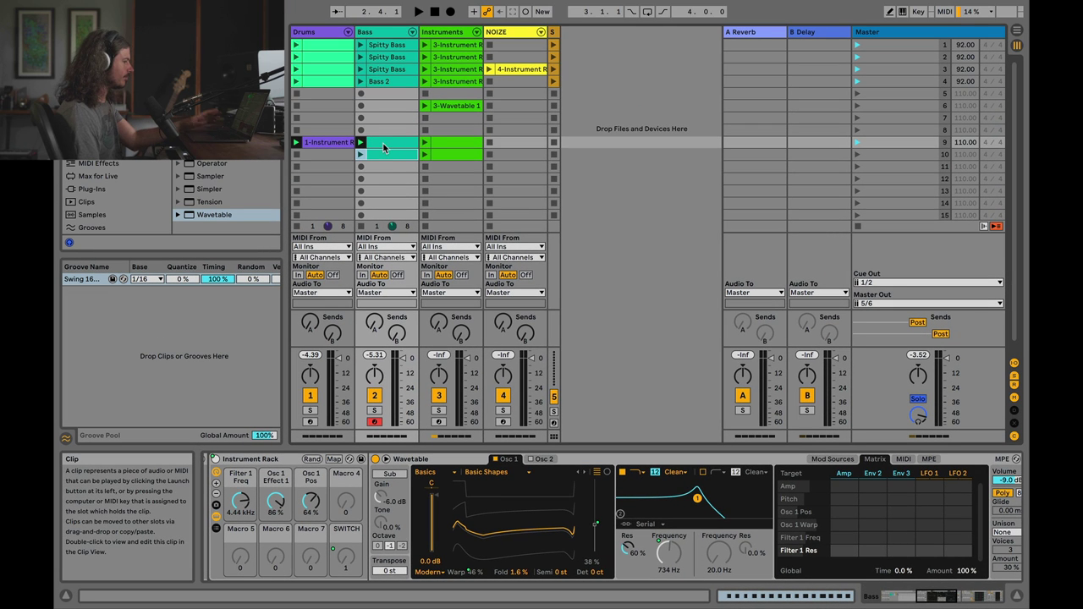
In the Bass clip in scene 10, insert a triangle shape from 1.1.1 to 1.2.1 in the Osc 1 Pos modulation envelope
{"action": "left_click", "coordinate": [382, 143]}
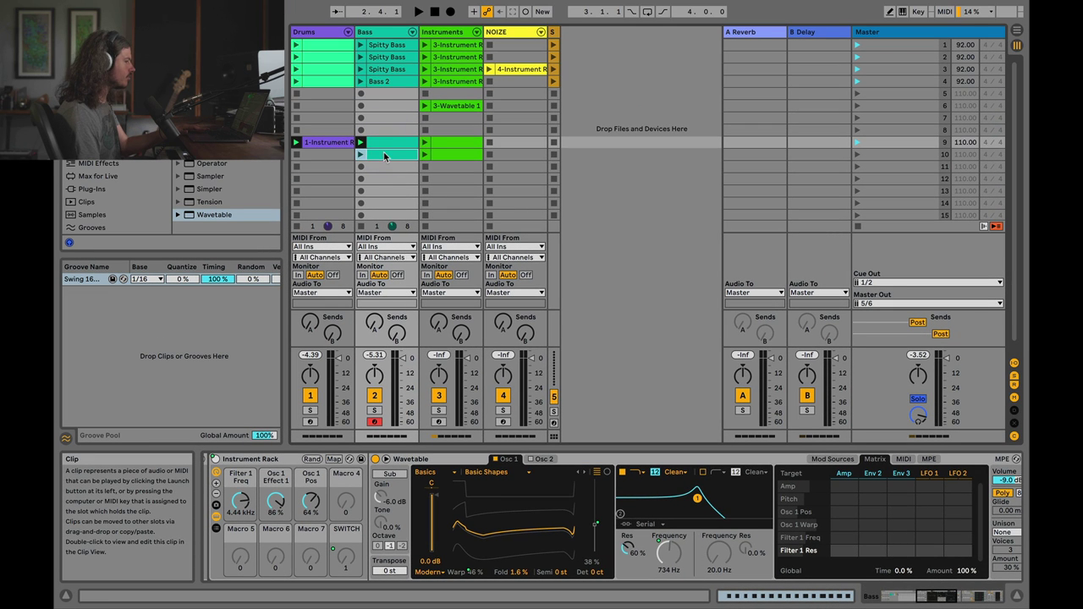
{"action": "double_click", "coordinate": [382, 144]}
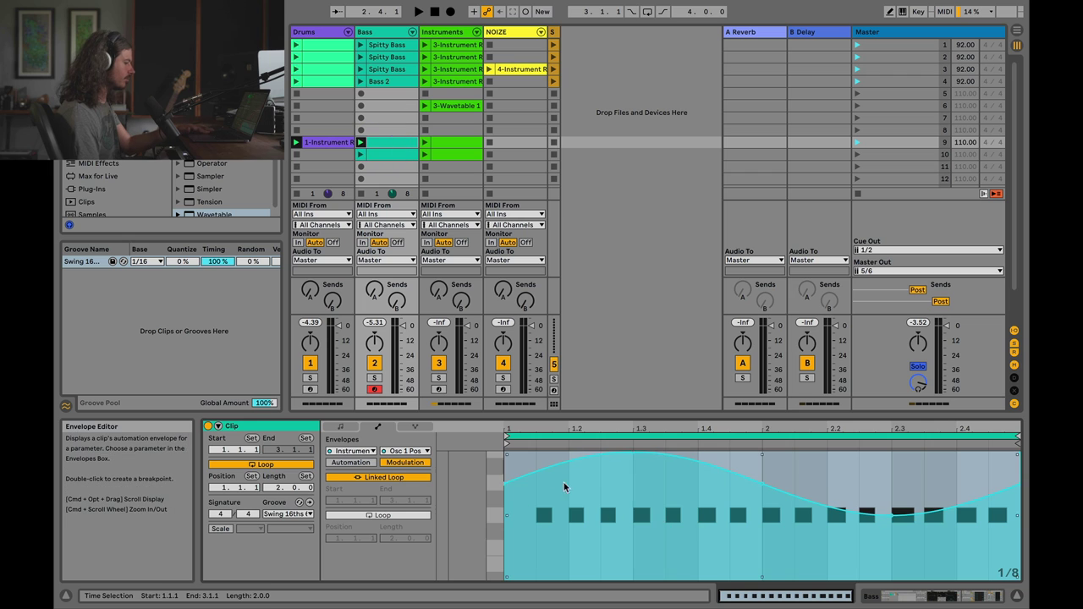
{"action": "key", "text": "Down"}
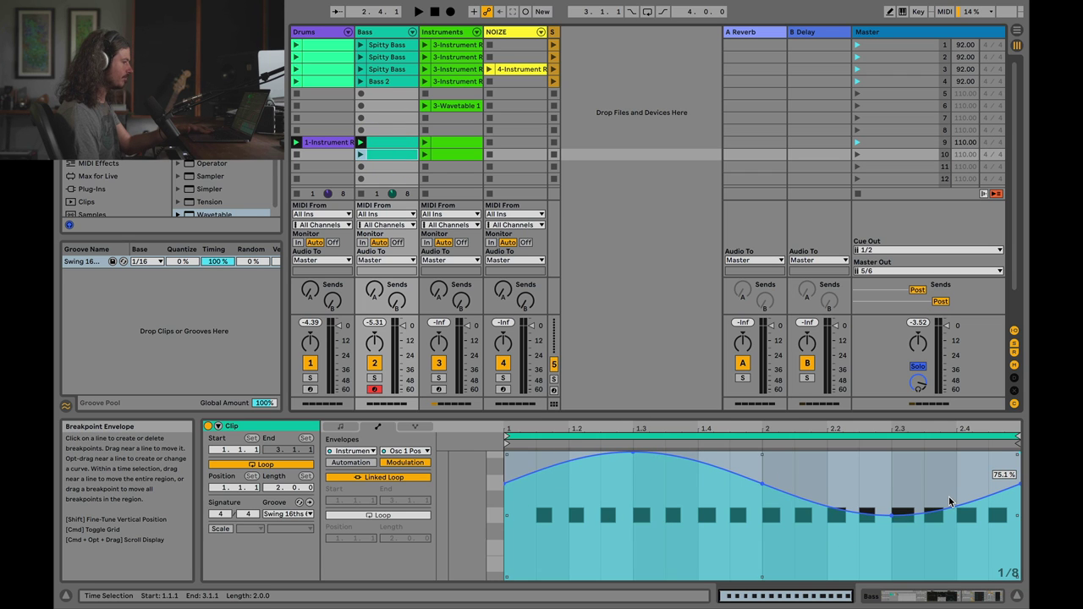
{"action": "left_click_drag", "start_coordinate": [514, 512], "coordinate": [565, 513]}
{"action": "right_click", "coordinate": [539, 513]}
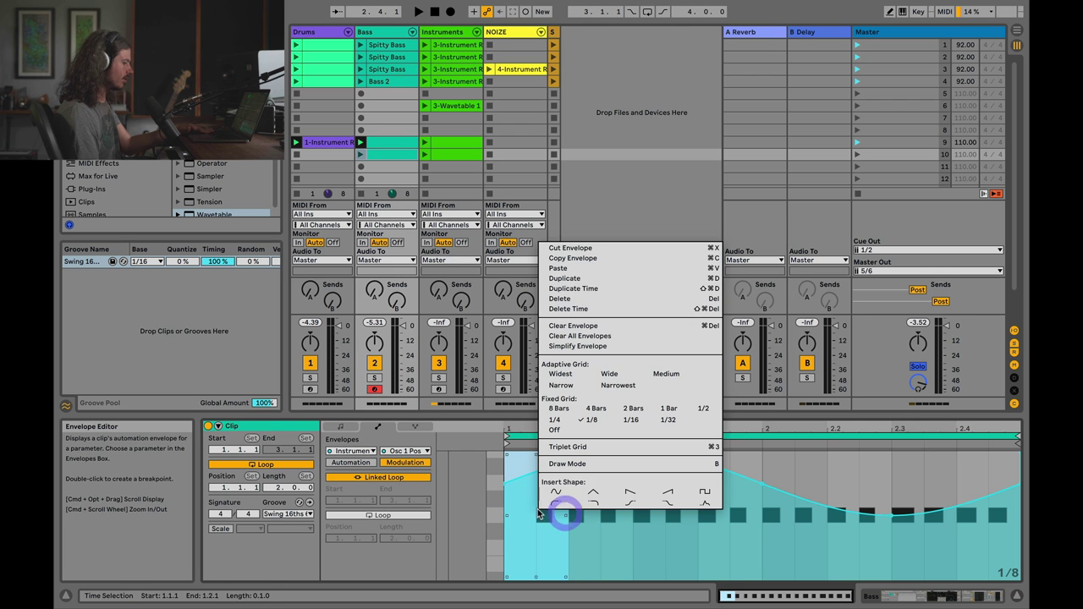
{"action": "left_click", "coordinate": [593, 491]}
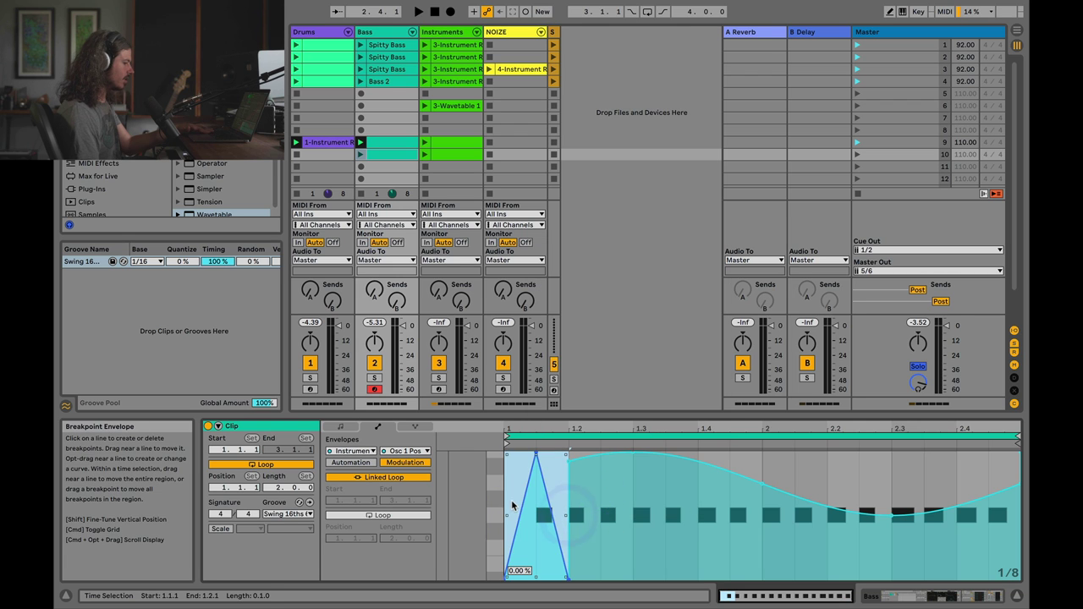
Repeat the one-beat triangle from 1.2.1 to the clip's end in the Osc 1 Pos modulation envelope
{"action": "left_click", "coordinate": [578, 513]}
{"action": "left_click", "coordinate": [573, 512]}
{"action": "key", "text": "super+v"}
{"action": "key", "text": "super+v"}
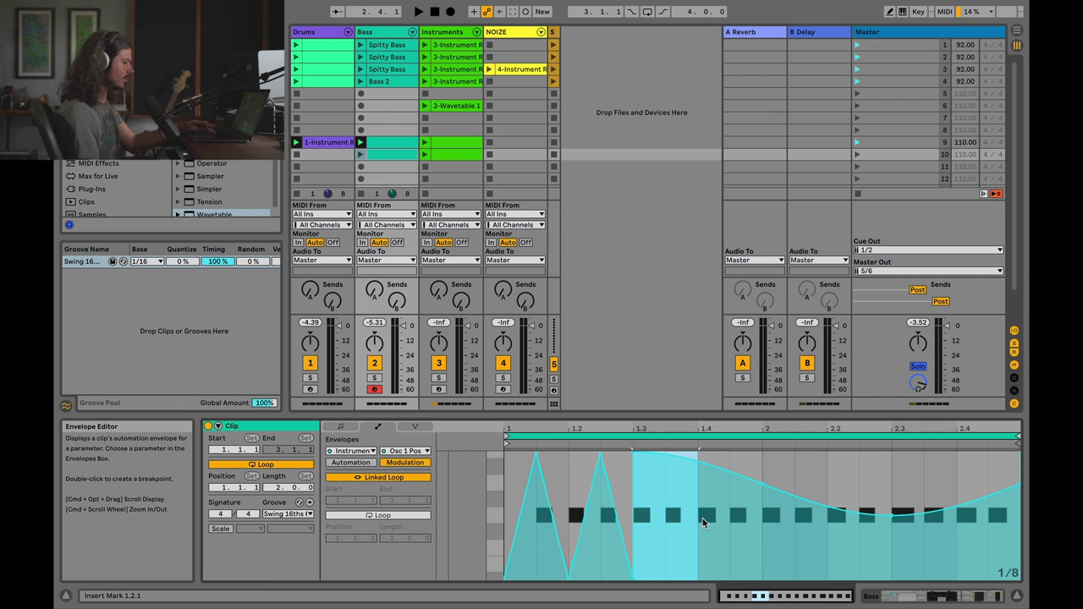
{"action": "key", "text": "super+v"}
{"action": "key", "text": "ctrl+d"}
{"action": "key", "text": "ctrl+d"}
{"action": "key", "text": "ctrl+d"}
{"action": "key", "text": "ctrl+d"}
{"action": "key", "text": "ctrl+d"}
Replace the scene 10 clip's entire Filter 1 Freq modulation with a single sine shape spanning two bars
{"action": "left_click", "coordinate": [389, 453]}
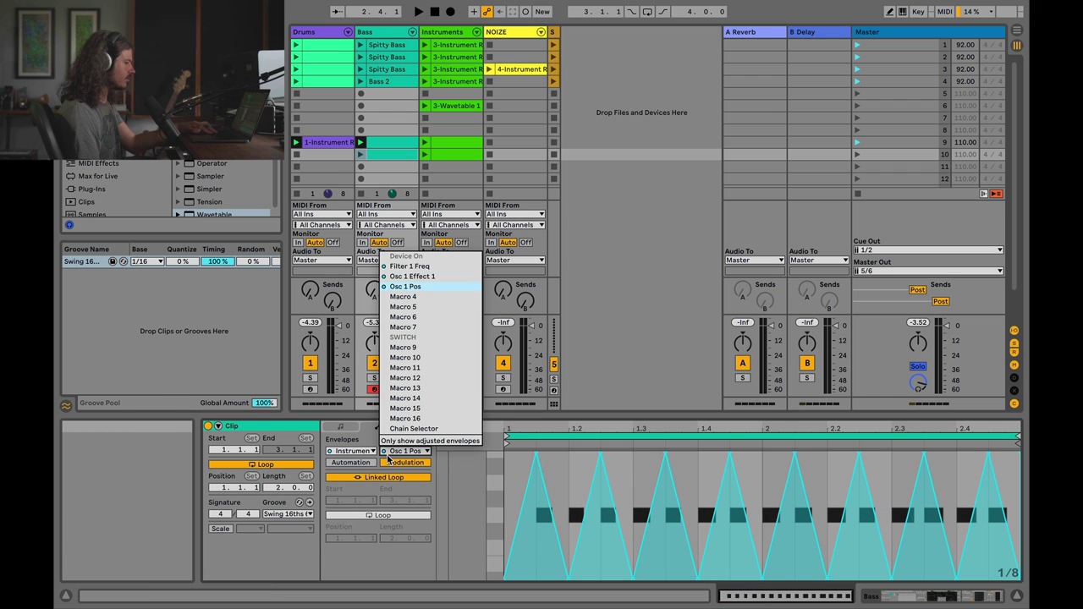
{"action": "left_click", "coordinate": [446, 266]}
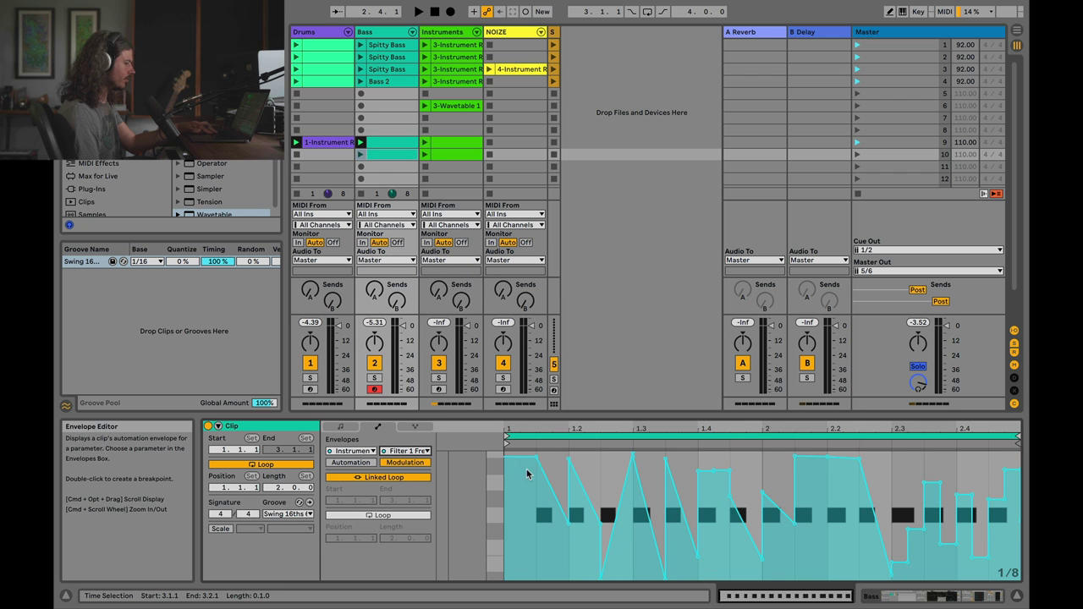
{"action": "left_click_drag", "start_coordinate": [507, 511], "coordinate": [1018, 504]}
{"action": "right_click", "coordinate": [877, 494]}
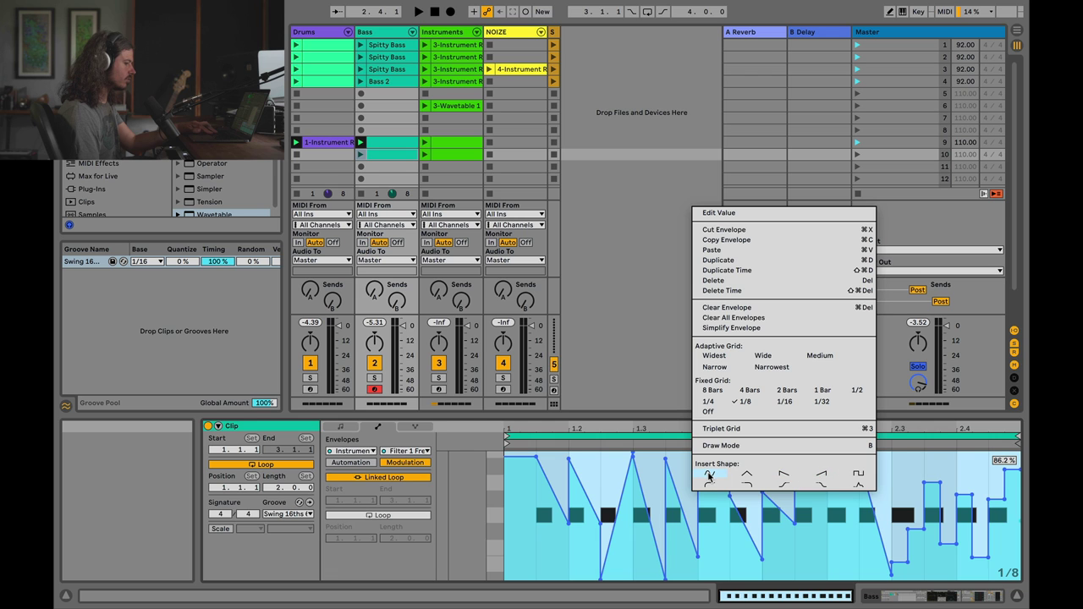
{"action": "left_click", "coordinate": [709, 476]}
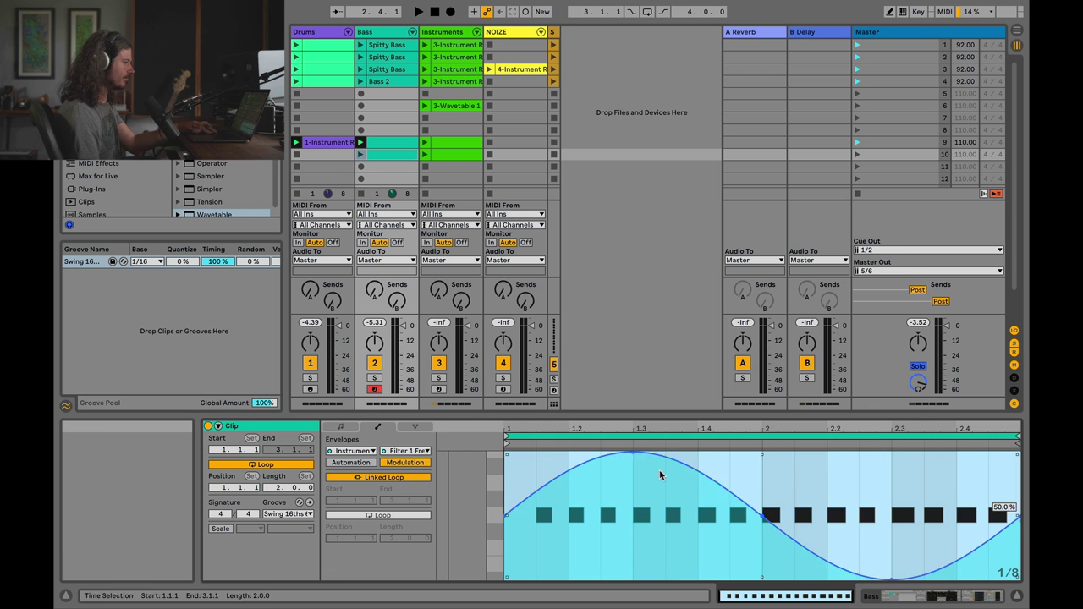
Compare the Filter 1 Freq modulation envelopes of the Bass clips in scenes 9 and 10
{"action": "left_click", "coordinate": [373, 156]}
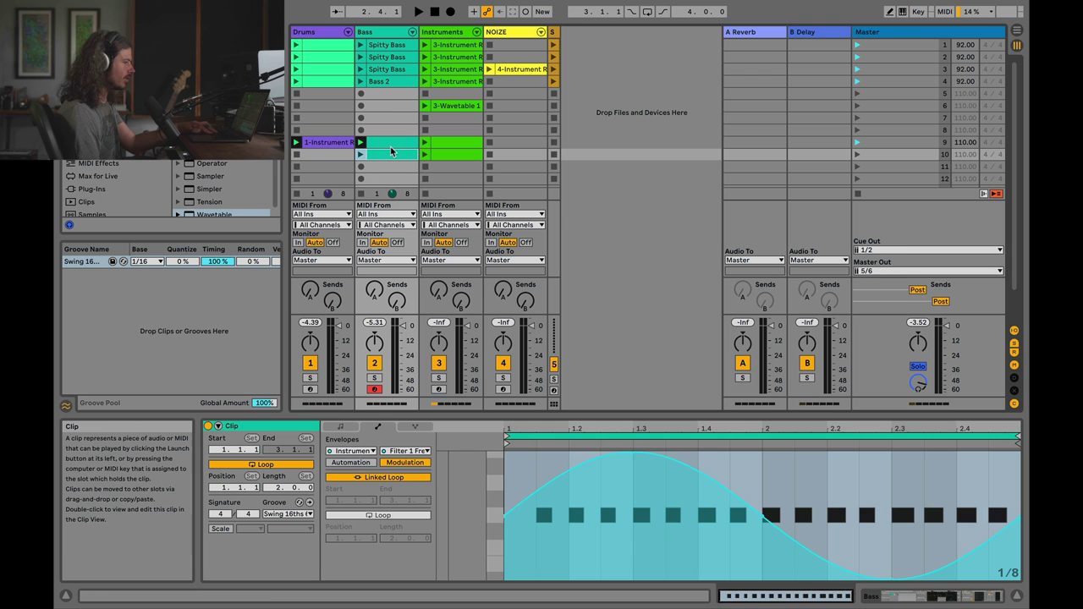
{"action": "left_click", "coordinate": [387, 144]}
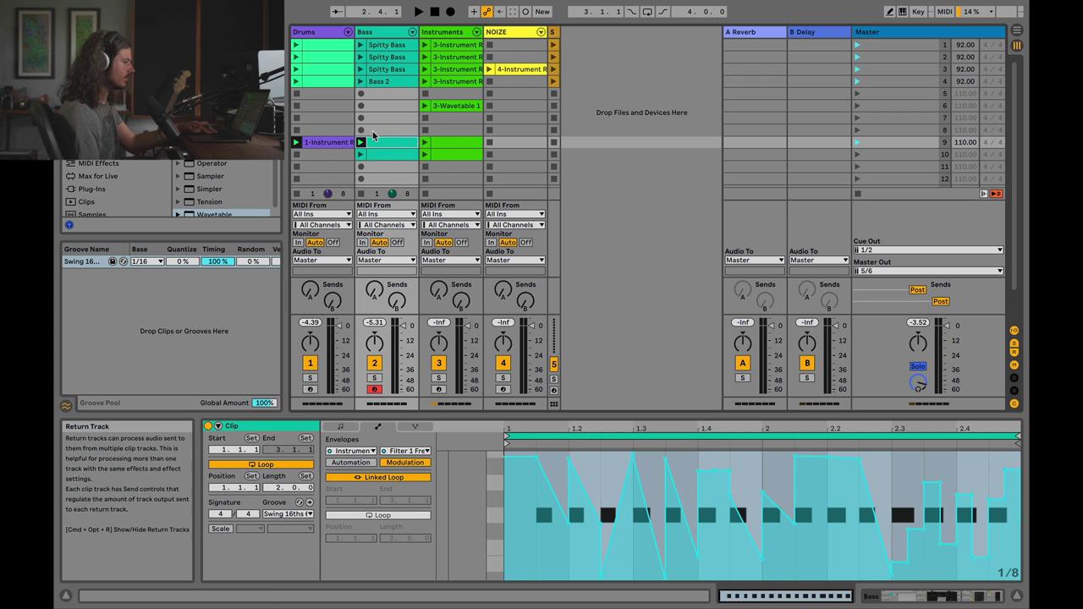
{"action": "left_click", "coordinate": [359, 155]}
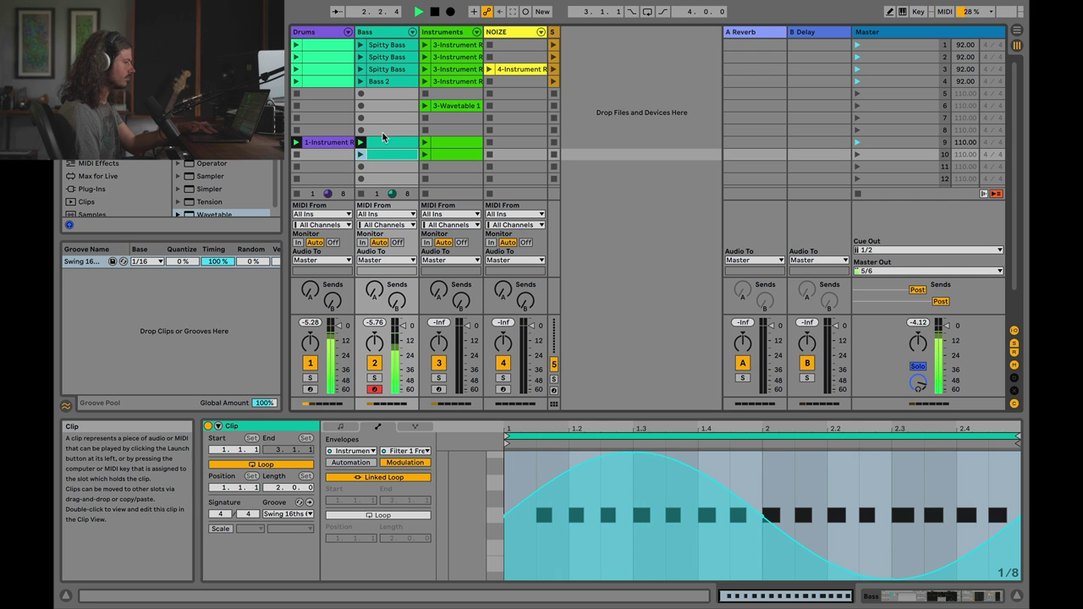
Show the Bass track's devices and alternately launch its scene 10 and scene 9 clips to hear their different modulation
{"action": "double_click", "coordinate": [389, 31]}
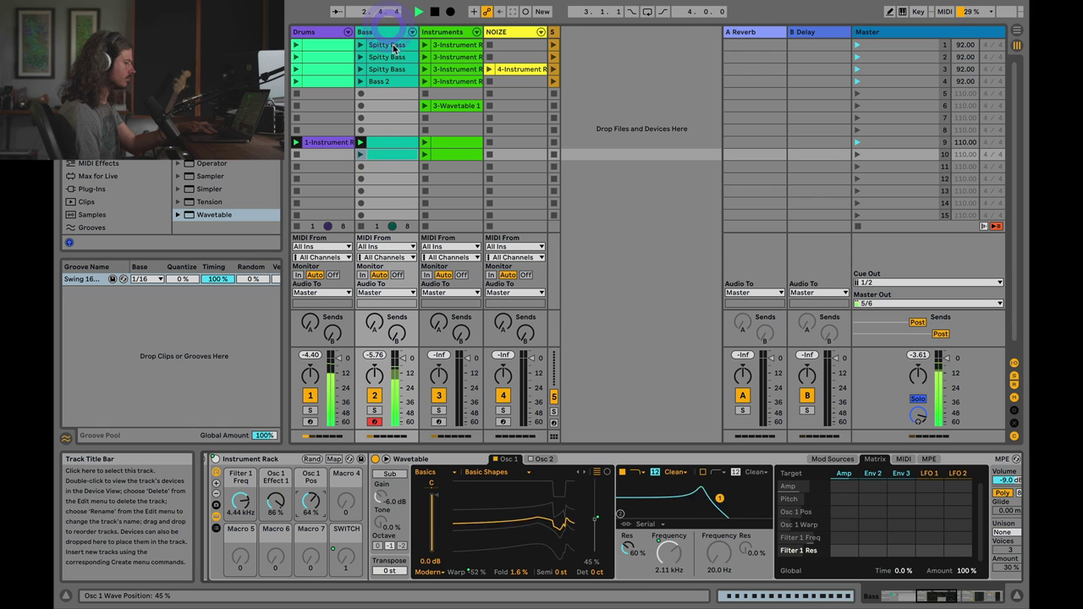
{"action": "left_click", "coordinate": [361, 155]}
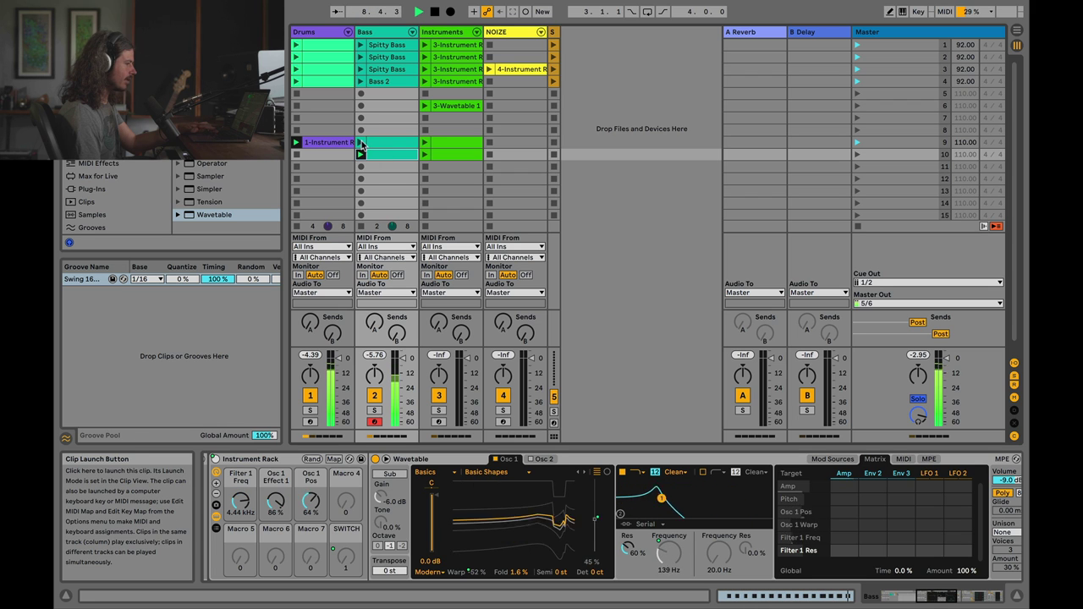
{"action": "left_click", "coordinate": [361, 144]}
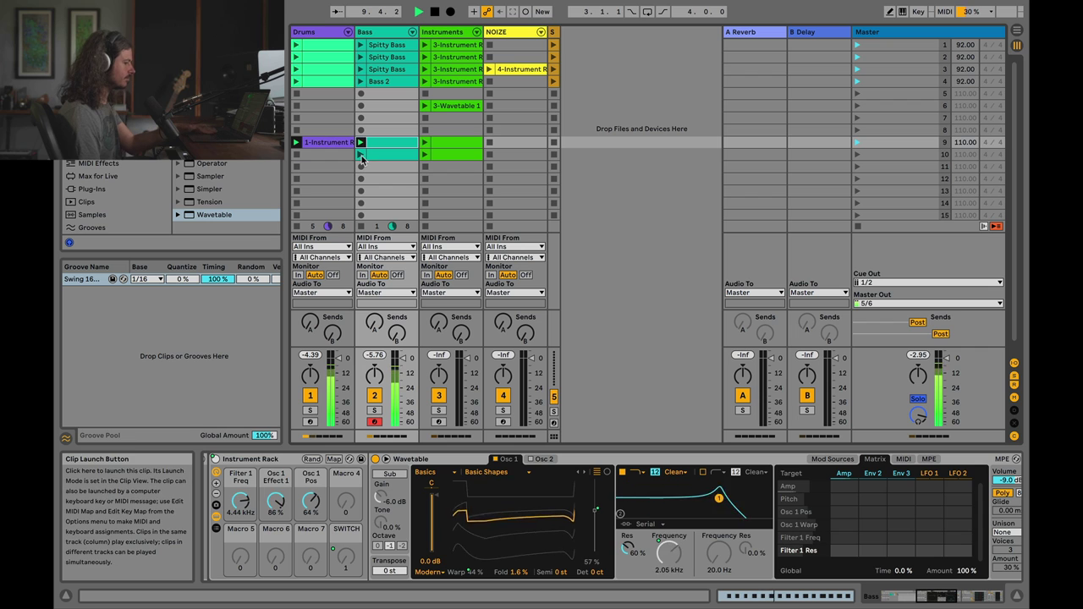
{"action": "left_click", "coordinate": [361, 154]}
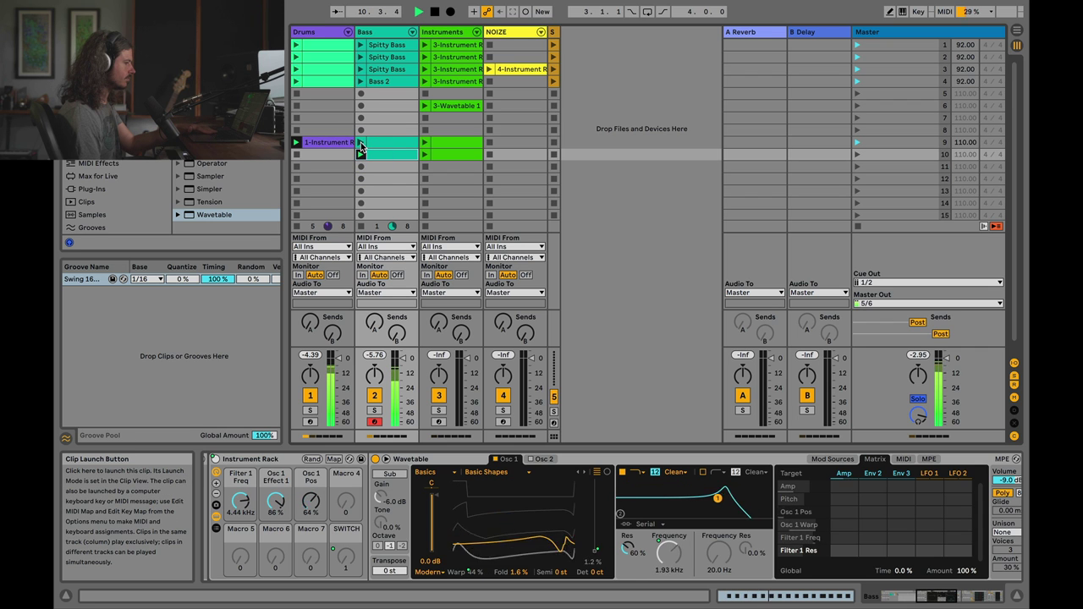
{"action": "left_click", "coordinate": [361, 144]}
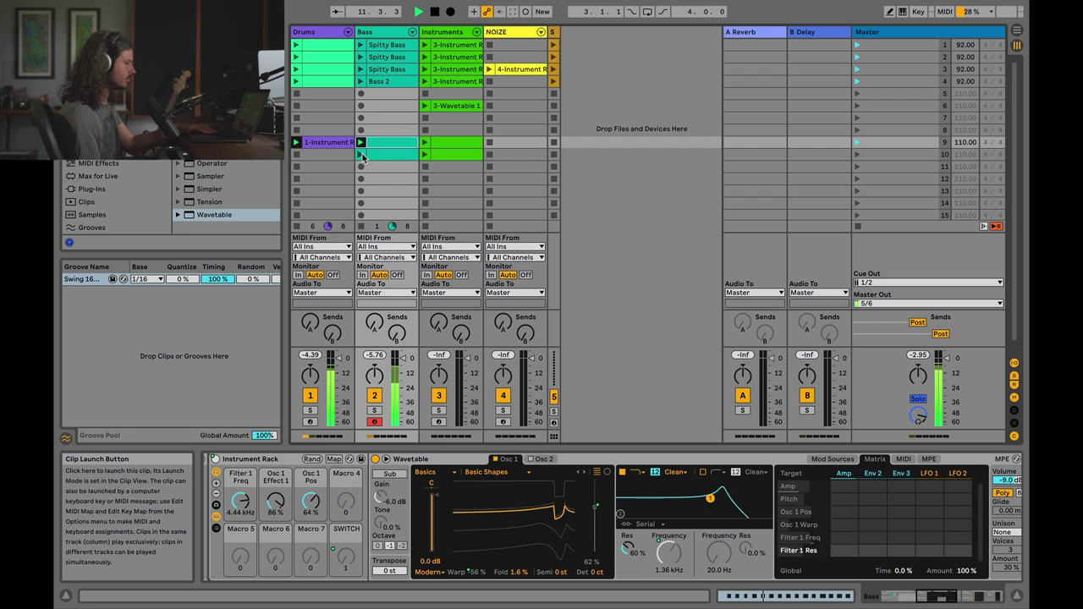
{"action": "left_click", "coordinate": [361, 155]}
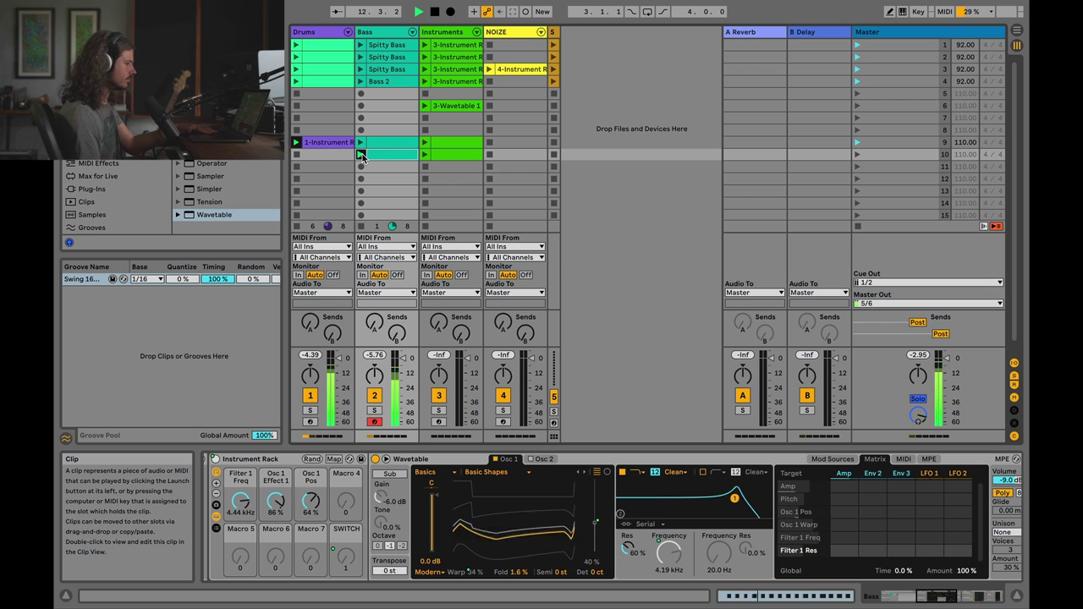
{"action": "left_click", "coordinate": [361, 144]}
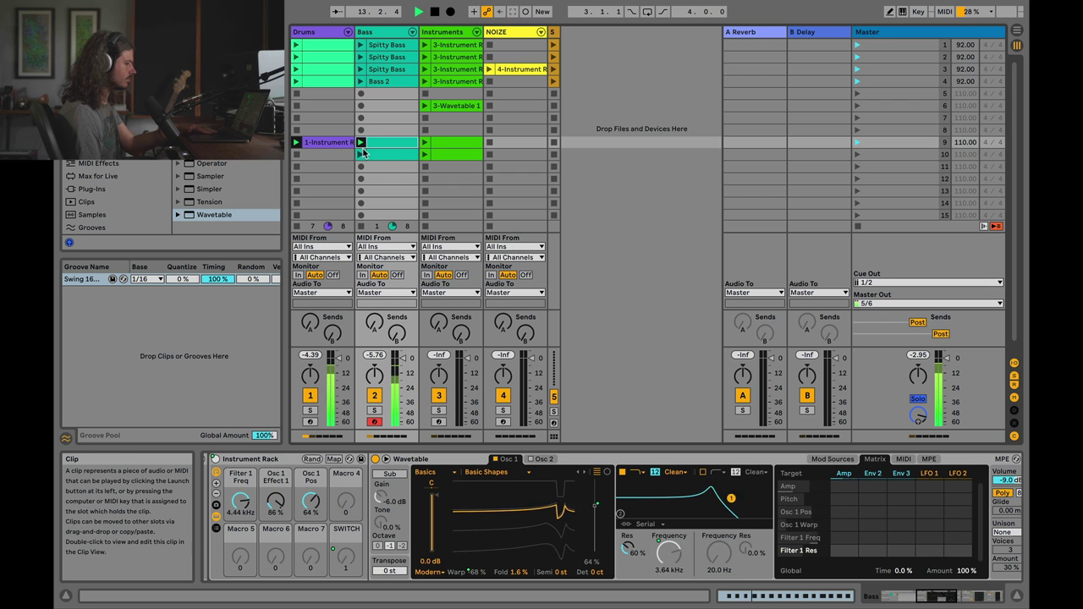
{"action": "left_click", "coordinate": [363, 155]}
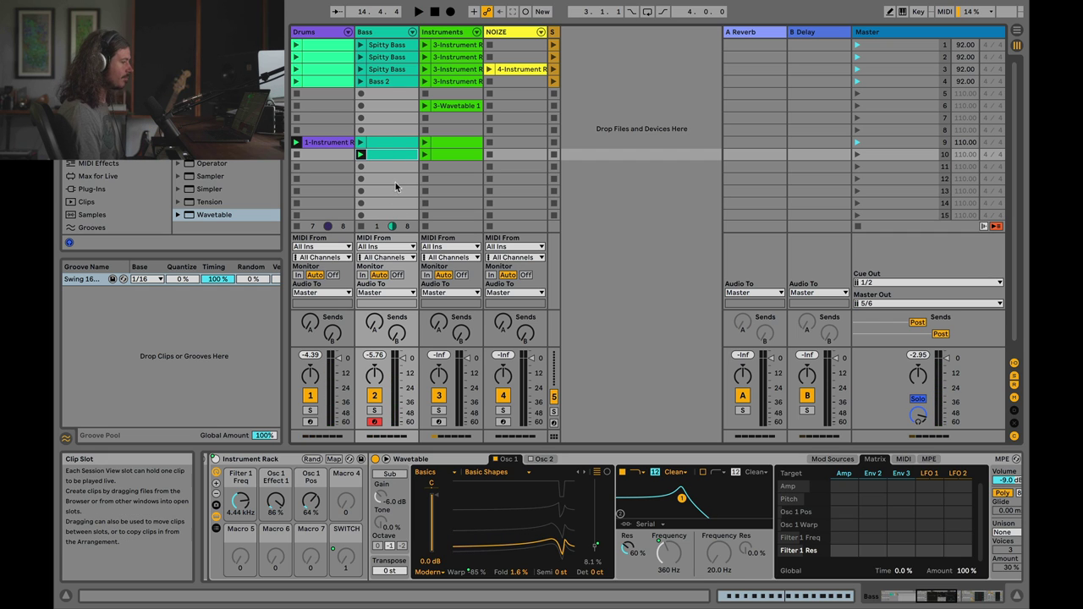
Set the Bass rack's macros to Filter 1 Freq 1.66 kHz, Osc 1 Effect 1 45 % and Osc 1 Pos 52 %
{"action": "mouse_move", "coordinate": [240, 501]}
{"action": "left_mouse_down"}
{"action": "mouse_move", "coordinate": [241, 526]}
{"action": "mouse_move", "coordinate": [240, 489]}
{"action": "mouse_move", "coordinate": [240, 505]}
{"action": "left_mouse_up"}
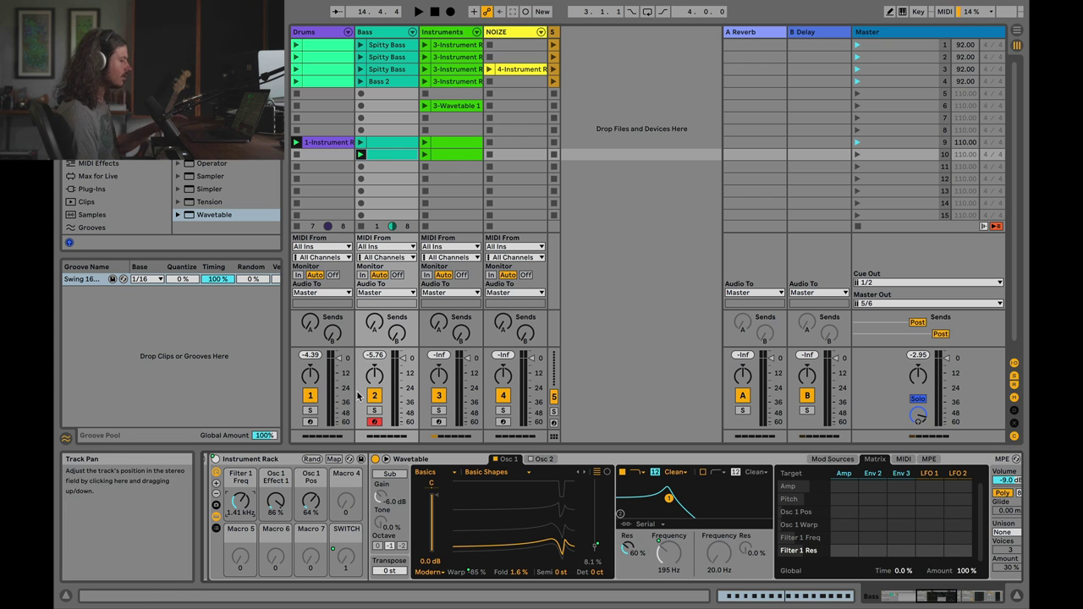
{"action": "key", "text": "space"}
{"action": "left_click_drag", "start_coordinate": [277, 499], "coordinate": [278, 550]}
{"action": "left_click_drag", "start_coordinate": [240, 500], "coordinate": [241, 531]}
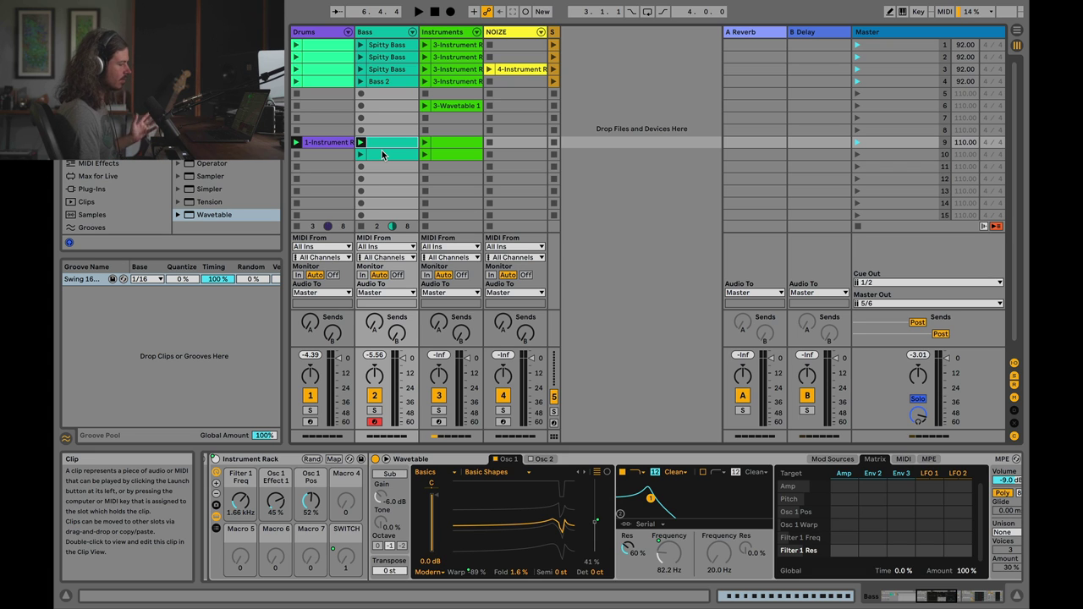
Record a session performance into the arrangement, switching the Bass track to its scene 10 clip and back to its scene 9 clip
{"action": "left_click", "coordinate": [451, 12]}
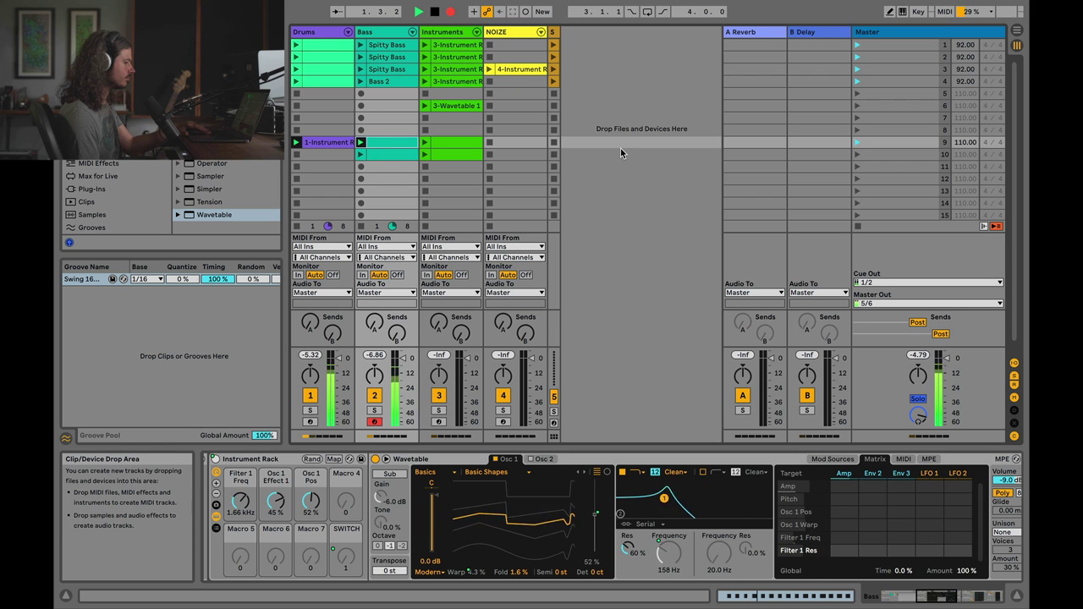
{"action": "left_click", "coordinate": [360, 154]}
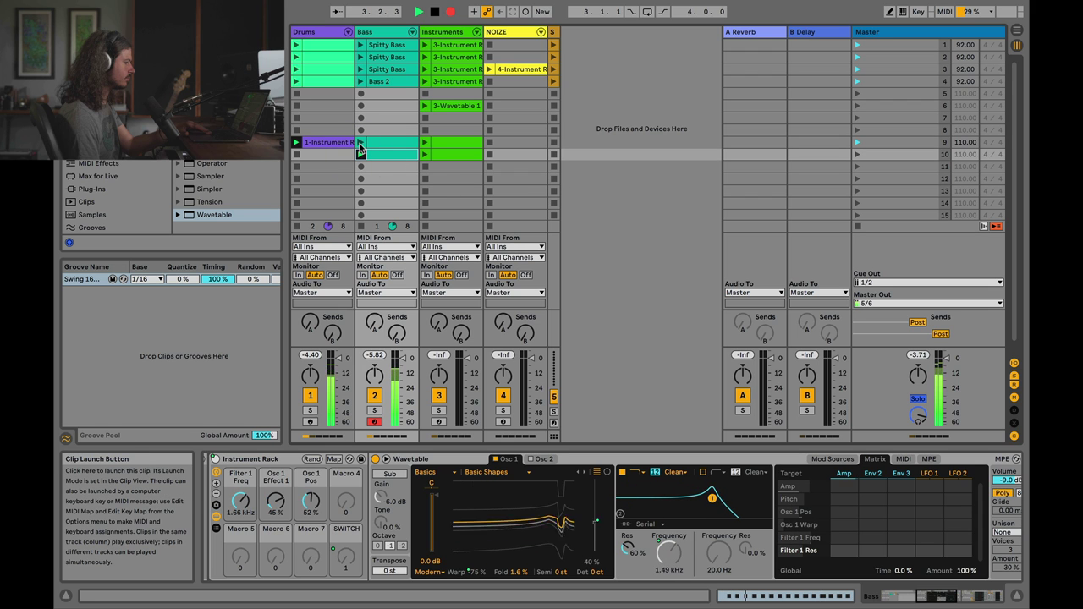
{"action": "left_click", "coordinate": [360, 143]}
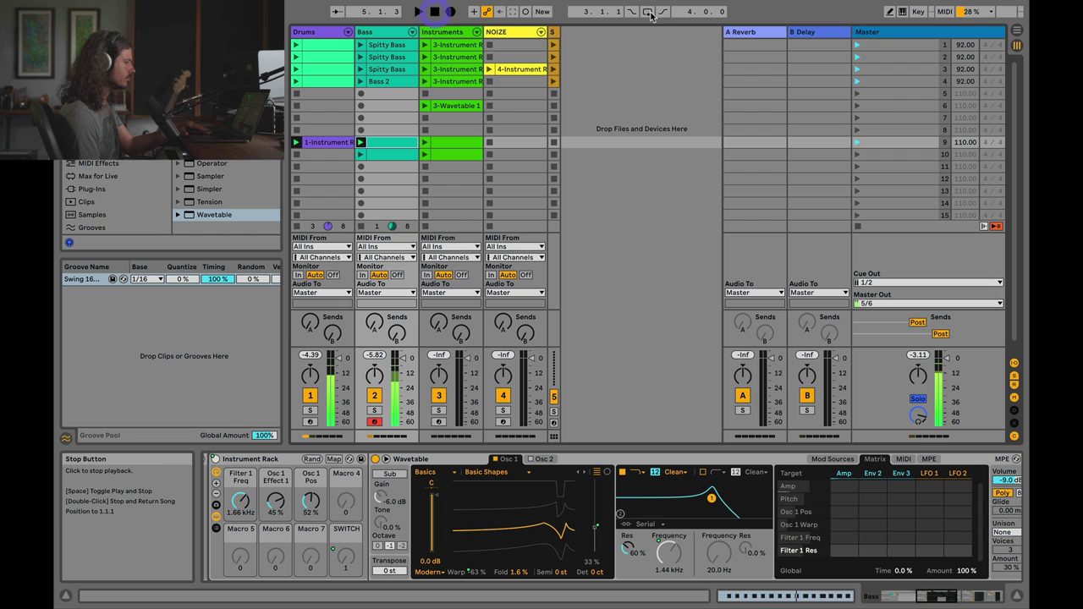
Show the Arrangement, switch playback back to it, and move the four-bar loop region to start at 1.1.1
{"action": "left_click", "coordinate": [1016, 30]}
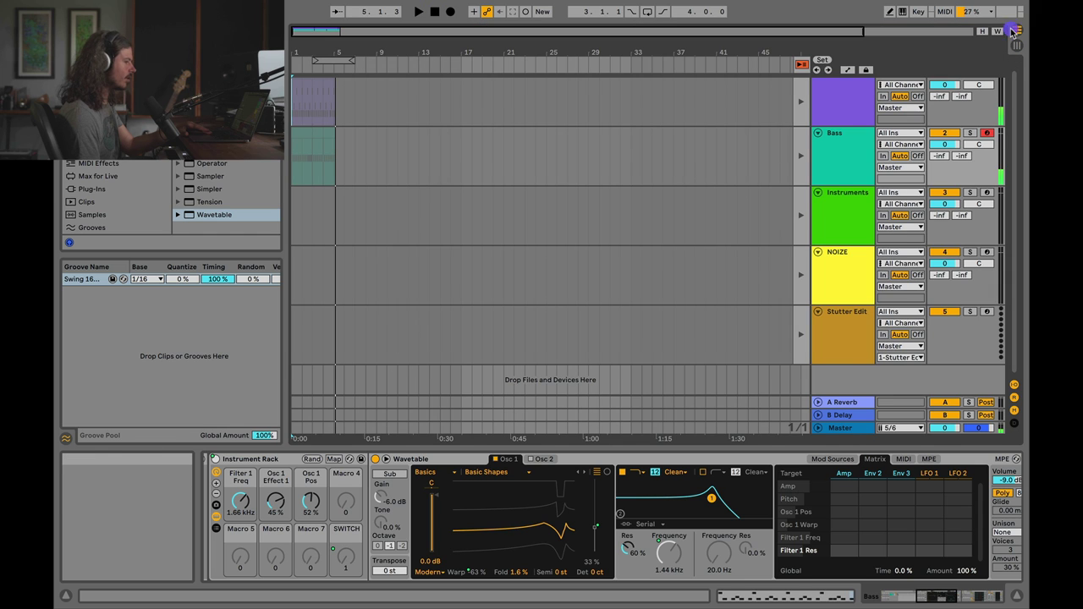
{"action": "left_click", "coordinate": [801, 66]}
{"action": "left_click_drag", "start_coordinate": [485, 61], "coordinate": [380, 60]}
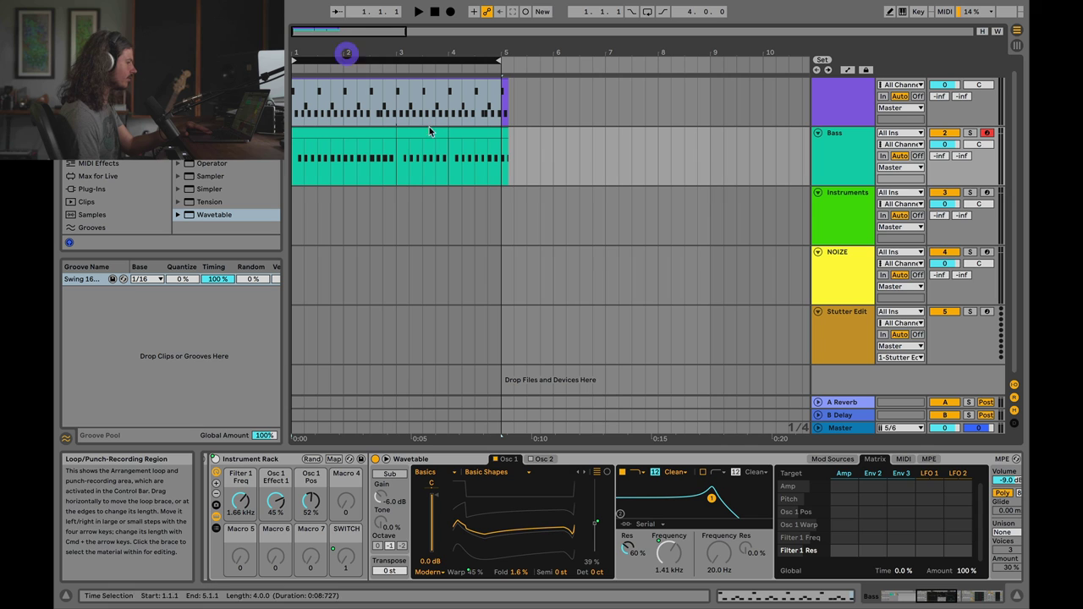
{"action": "scroll", "coordinate": [835, 128], "scroll_direction": "up", "scroll_amount": 1}
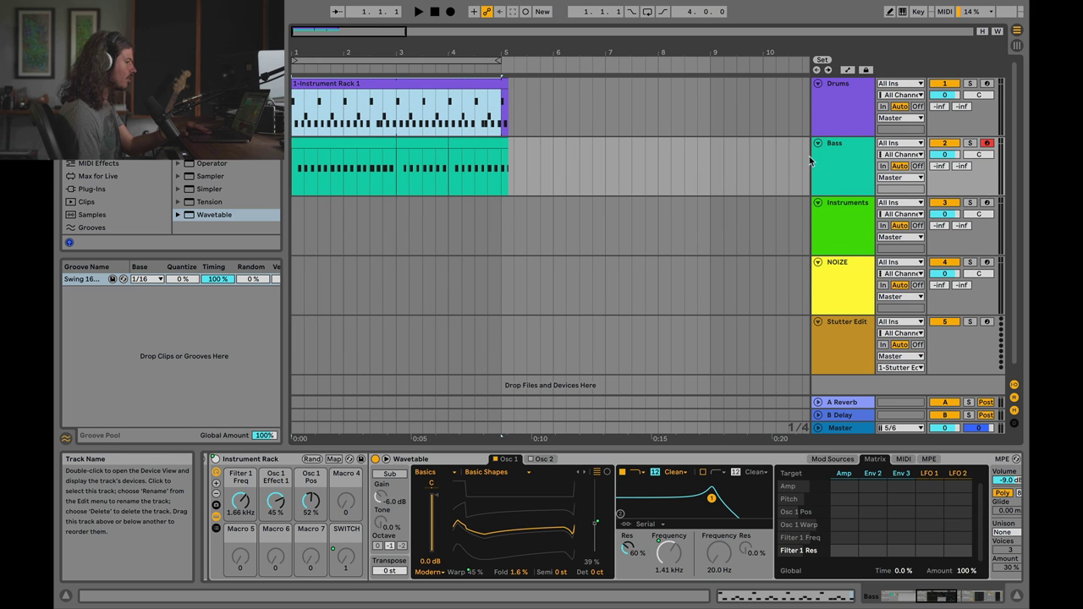
Show the automation lanes and check the Bass track's Osc 1 Pos automation against its recorded clips
{"action": "left_click", "coordinate": [847, 70]}
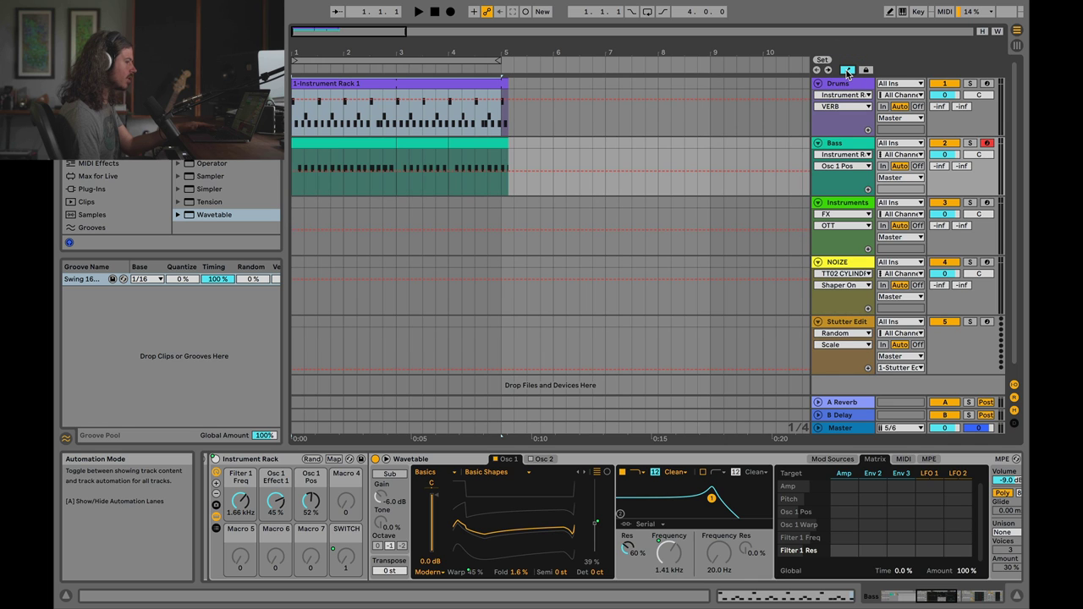
{"action": "left_click", "coordinate": [844, 167]}
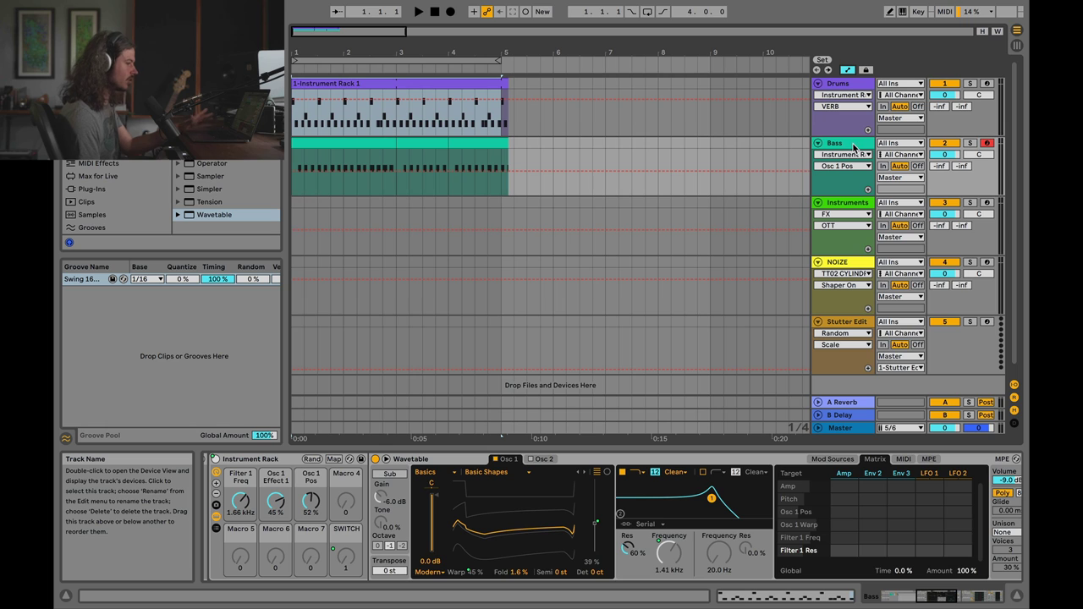
{"action": "left_click", "coordinate": [489, 144]}
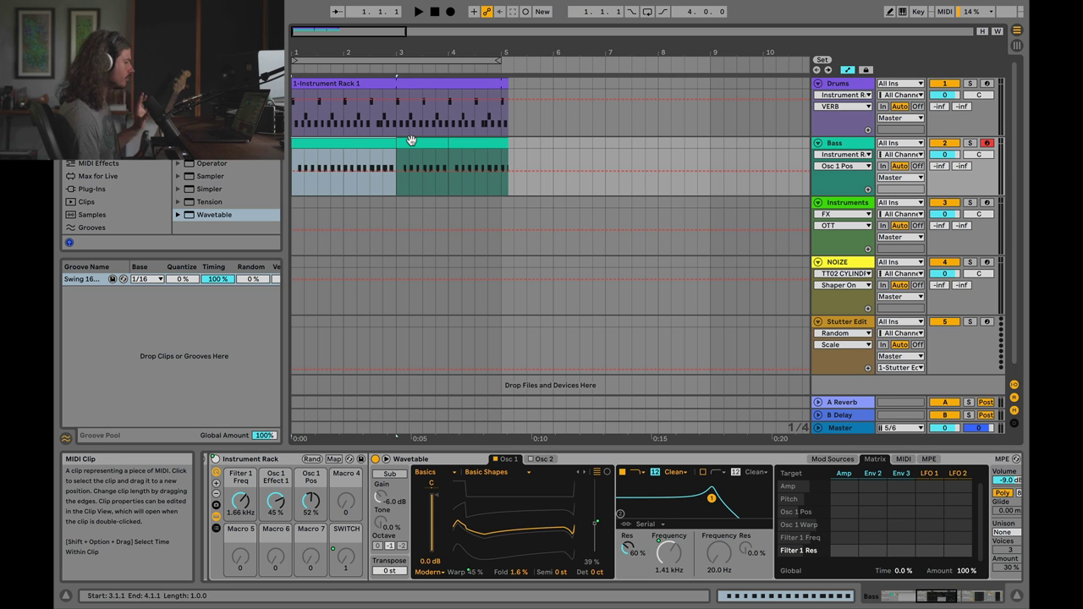
{"action": "key", "text": "Tab"}
{"action": "key", "text": "Tab"}
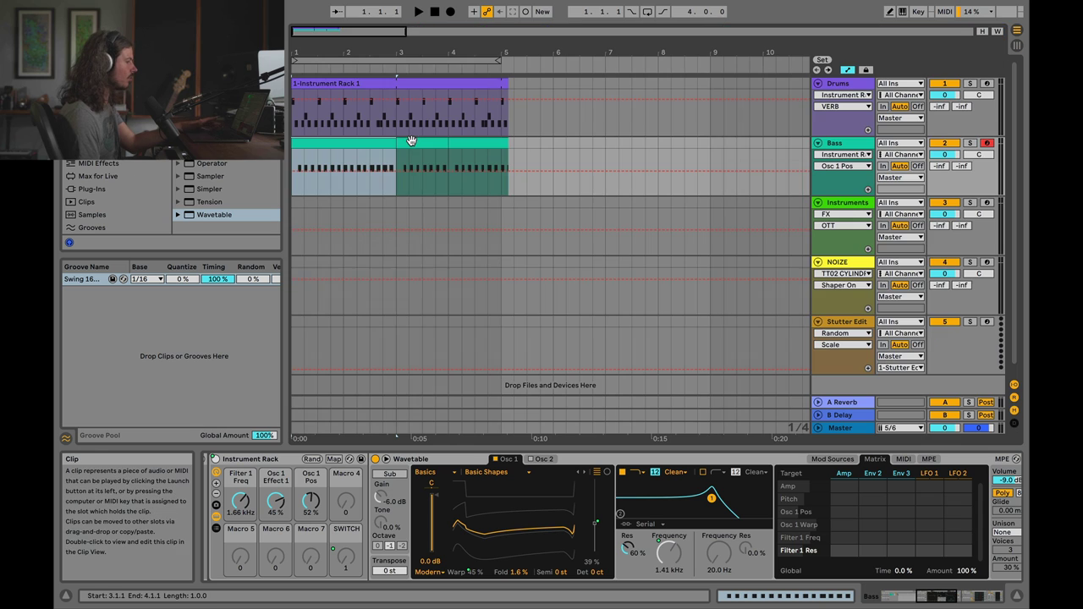
Examine and compare the Osc 1 Pos modulation envelopes inside the recorded Bass clips of the arrangement
{"action": "left_click", "coordinate": [335, 142]}
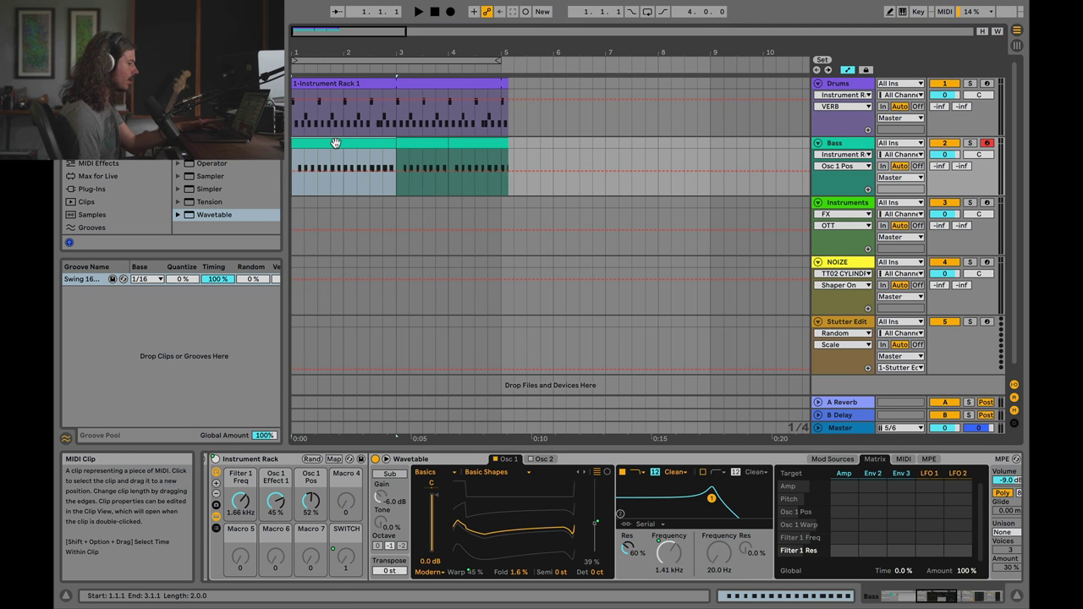
{"action": "double_click", "coordinate": [335, 142]}
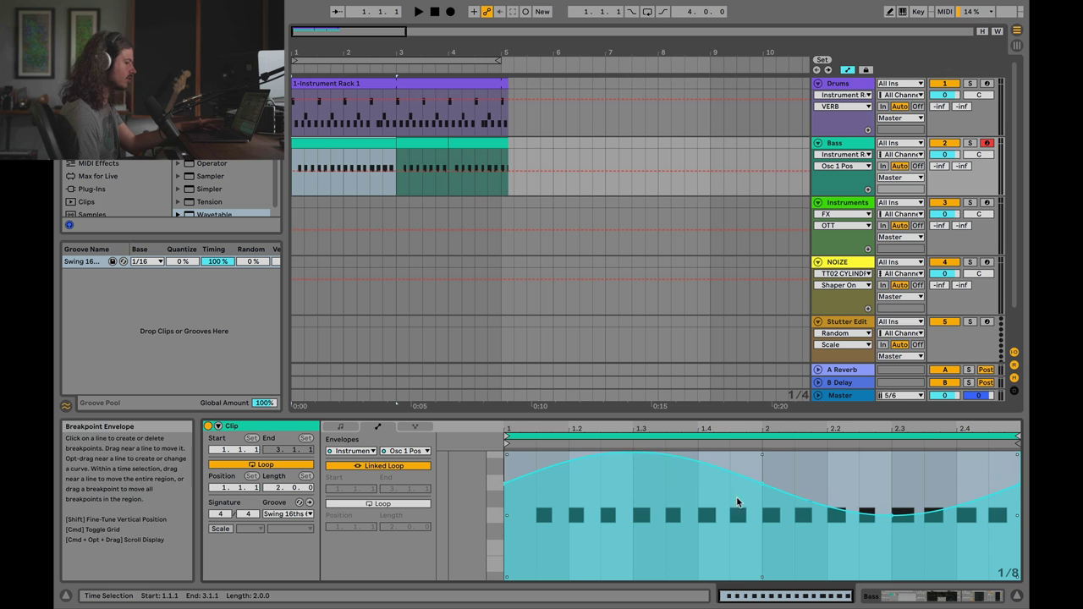
{"action": "left_click", "coordinate": [423, 142]}
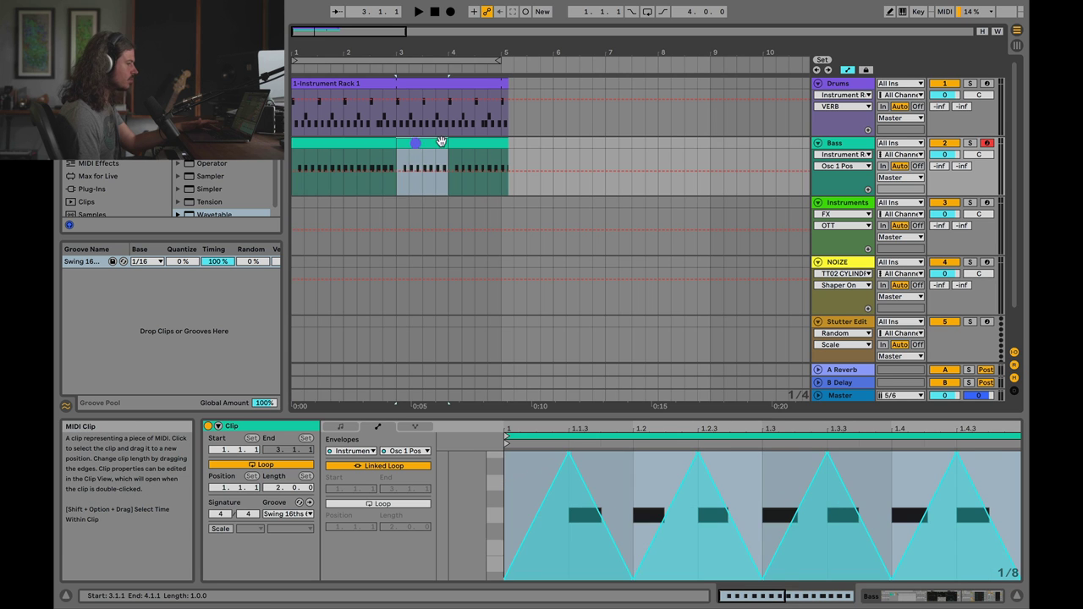
{"action": "left_click", "coordinate": [477, 142]}
{"action": "left_click", "coordinate": [420, 146]}
{"action": "left_click", "coordinate": [345, 141]}
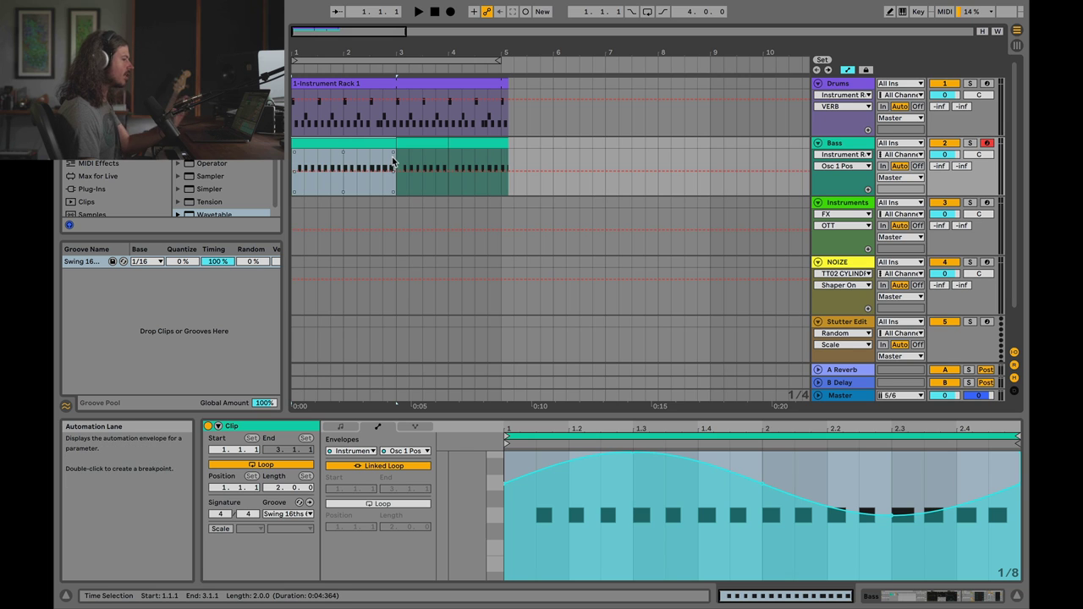
{"action": "mouse_move", "coordinate": [395, 159]}
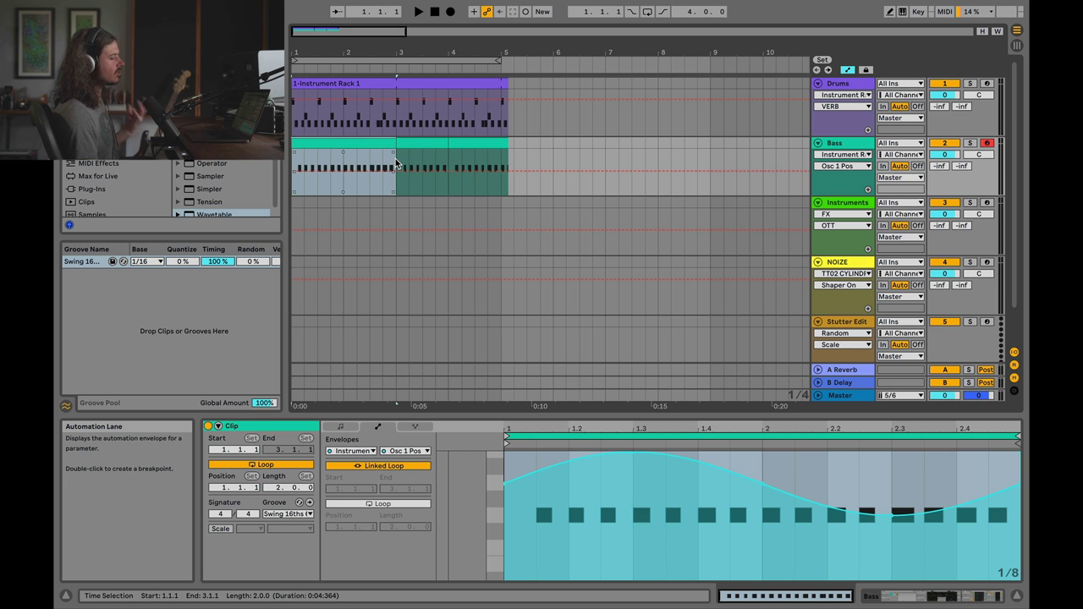
{"action": "mouse_move", "coordinate": [301, 172]}
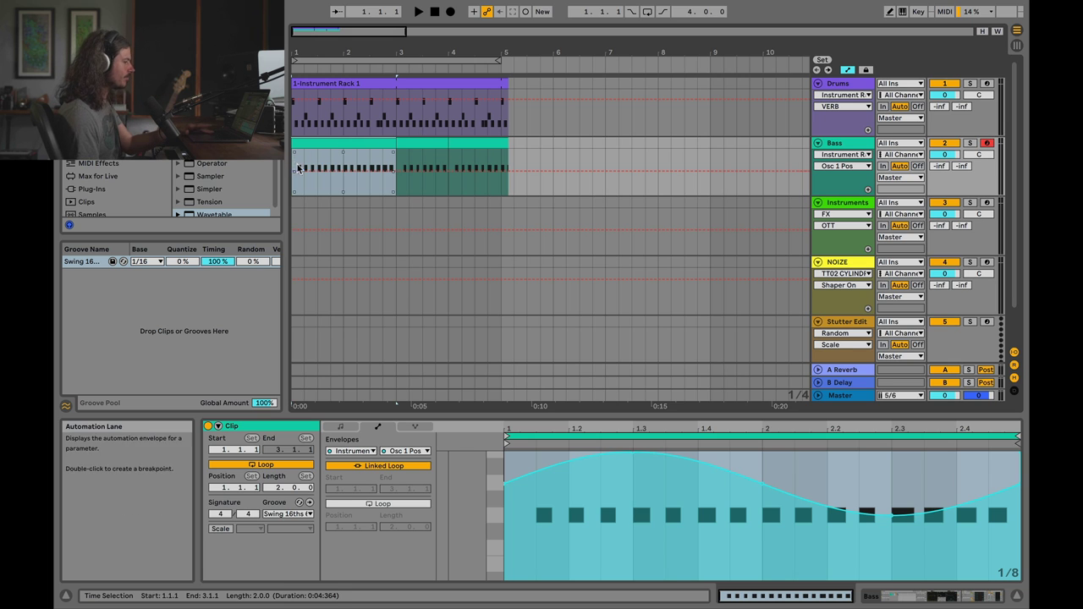
Draw alternating high and low quarter-note steps of Osc 1 Pos automation across the first two-bar Bass clip
{"action": "left_click", "coordinate": [840, 165]}
{"action": "left_click", "coordinate": [825, 142]}
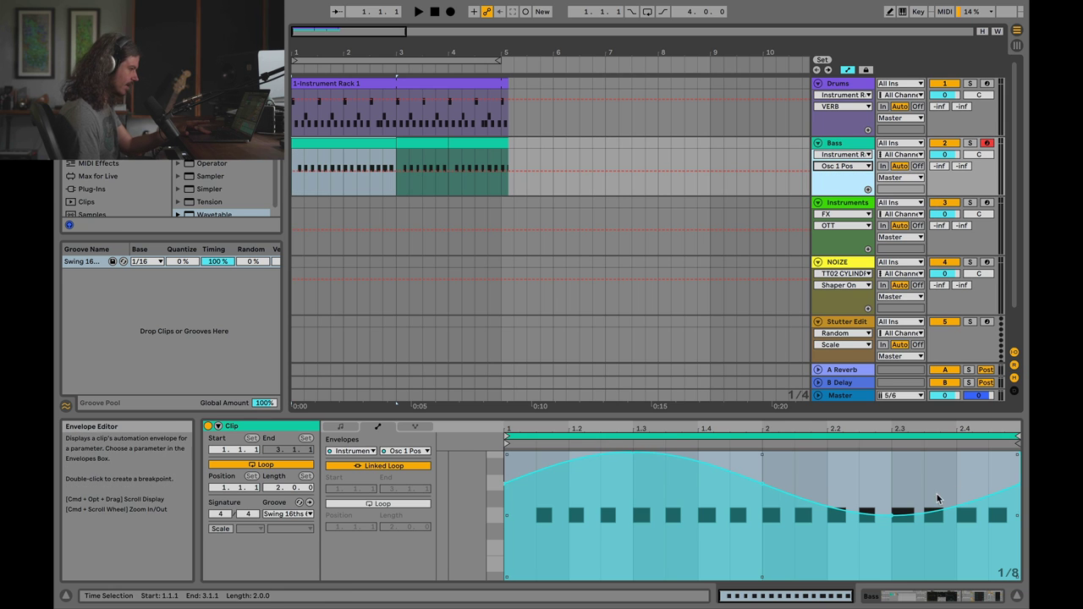
{"action": "key", "text": "b"}
{"action": "left_click", "coordinate": [311, 169]}
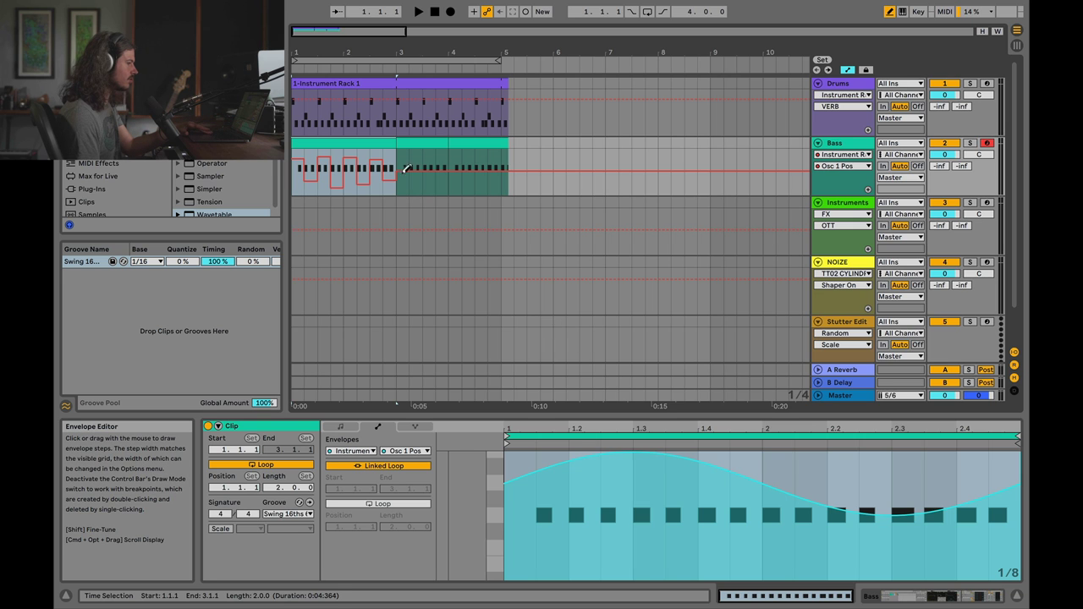
Shorten the loop region to two bars from 1.1.1, enable looping and play it with the Bass track's devices shown
{"action": "key", "text": "space"}
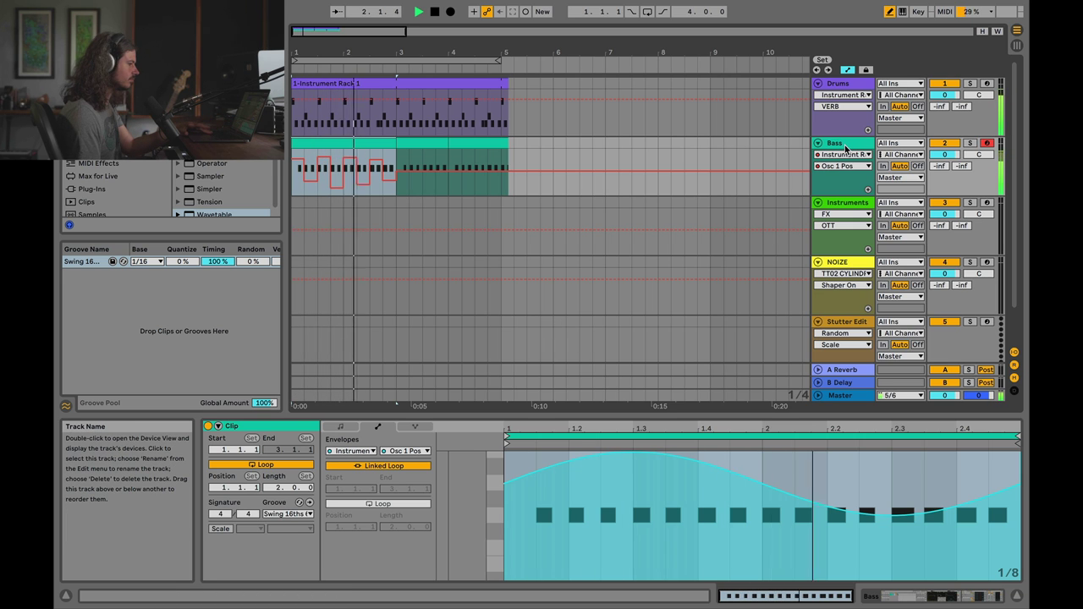
{"action": "left_click_drag", "start_coordinate": [501, 59], "coordinate": [395, 59]}
{"action": "left_click", "coordinate": [647, 12]}
{"action": "key", "text": "space"}
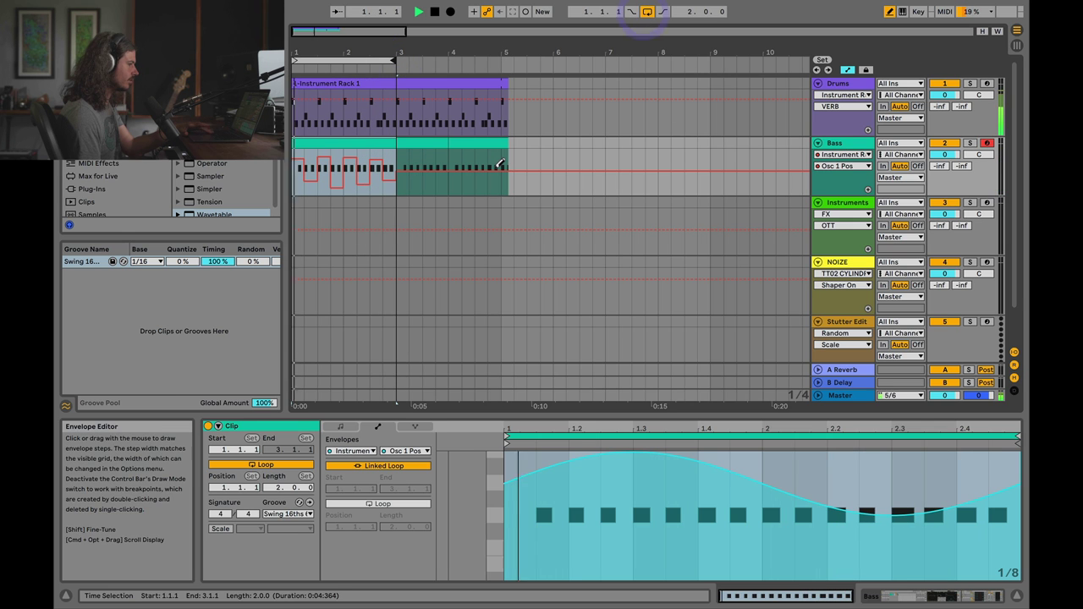
{"action": "left_click", "coordinate": [846, 142]}
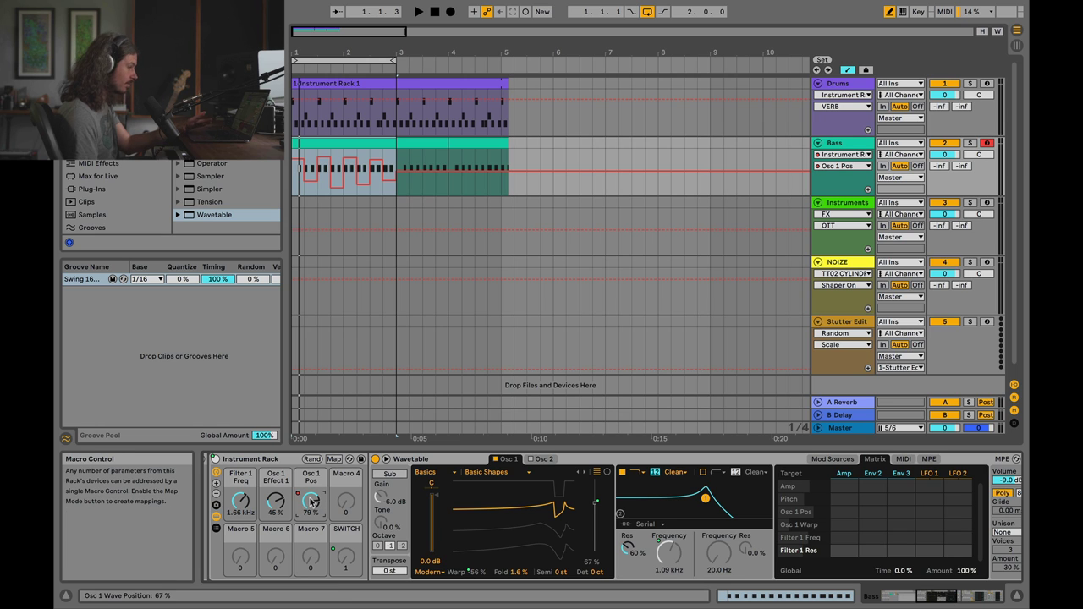
Override the Osc 1 Pos automation by turning its macro, re-enable the automation, and briefly play the loop
{"action": "left_click_drag", "start_coordinate": [311, 501], "coordinate": [310, 515]}
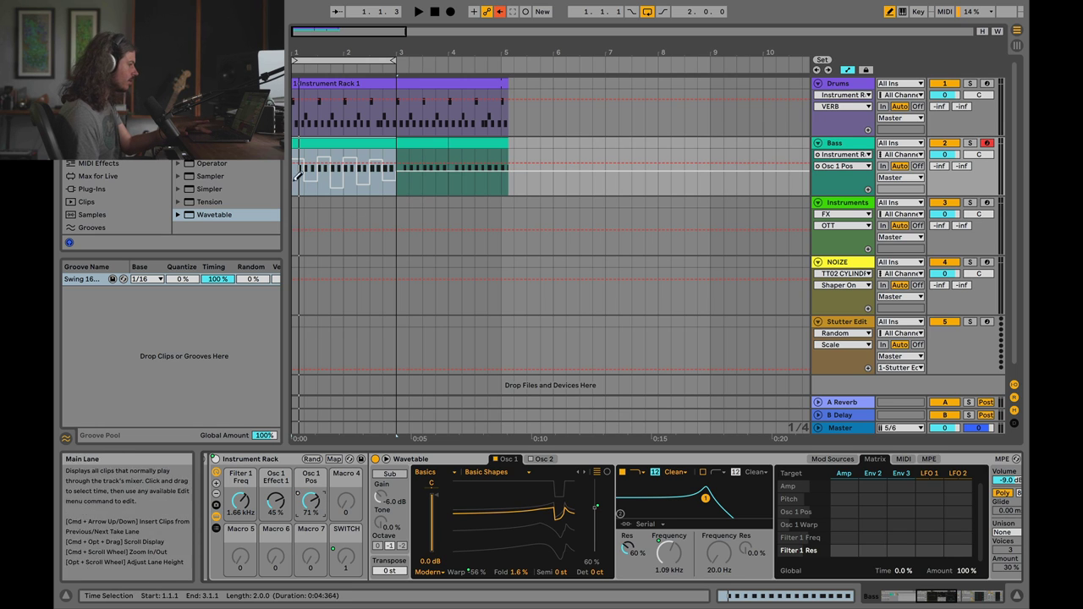
{"action": "left_click", "coordinate": [500, 12]}
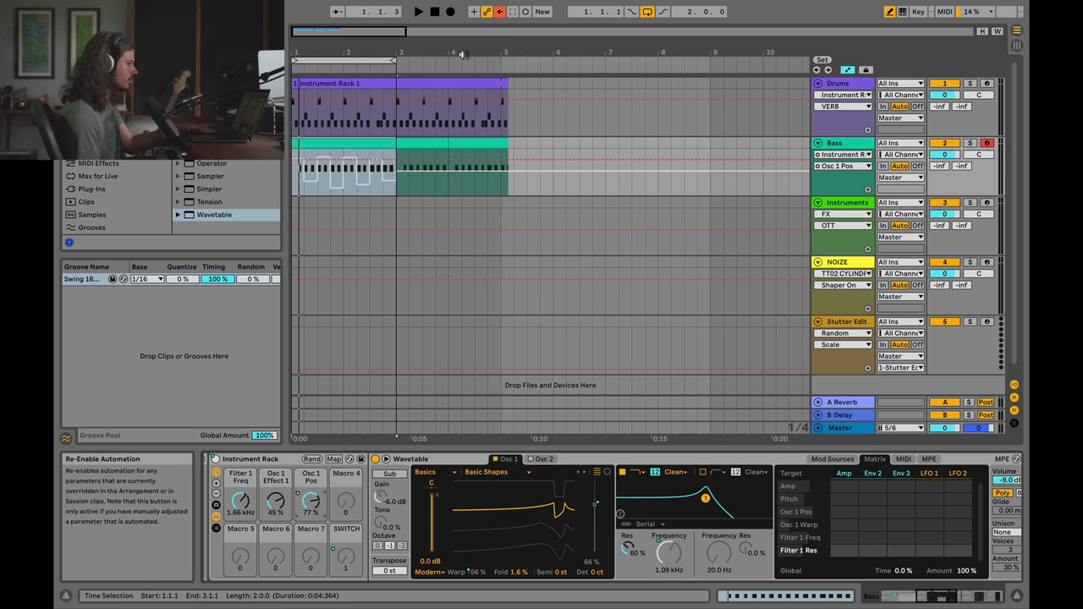
{"action": "left_click", "coordinate": [502, 12]}
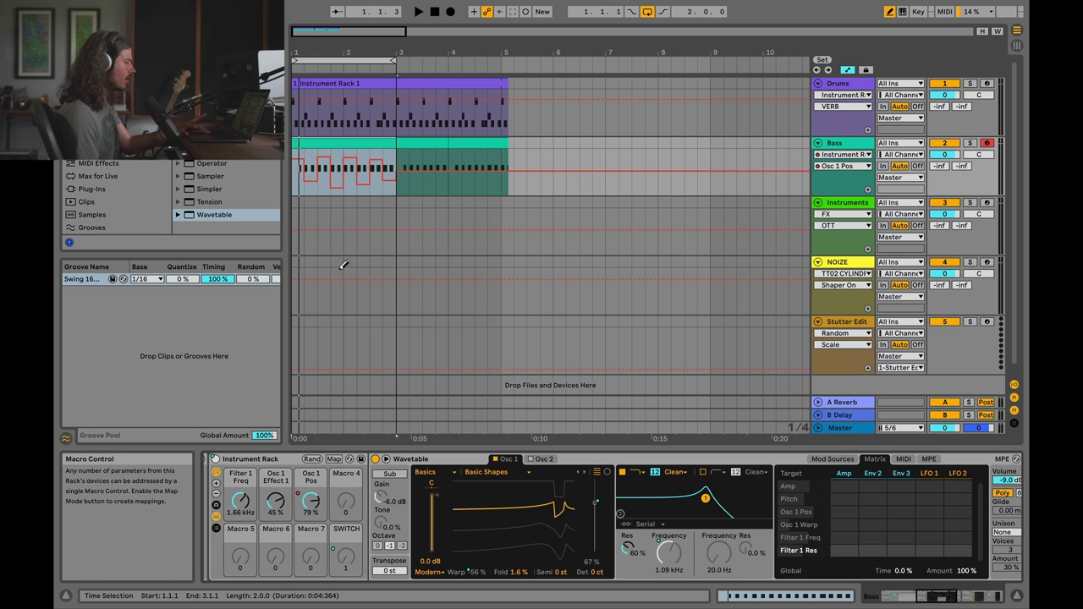
{"action": "key", "text": "space"}
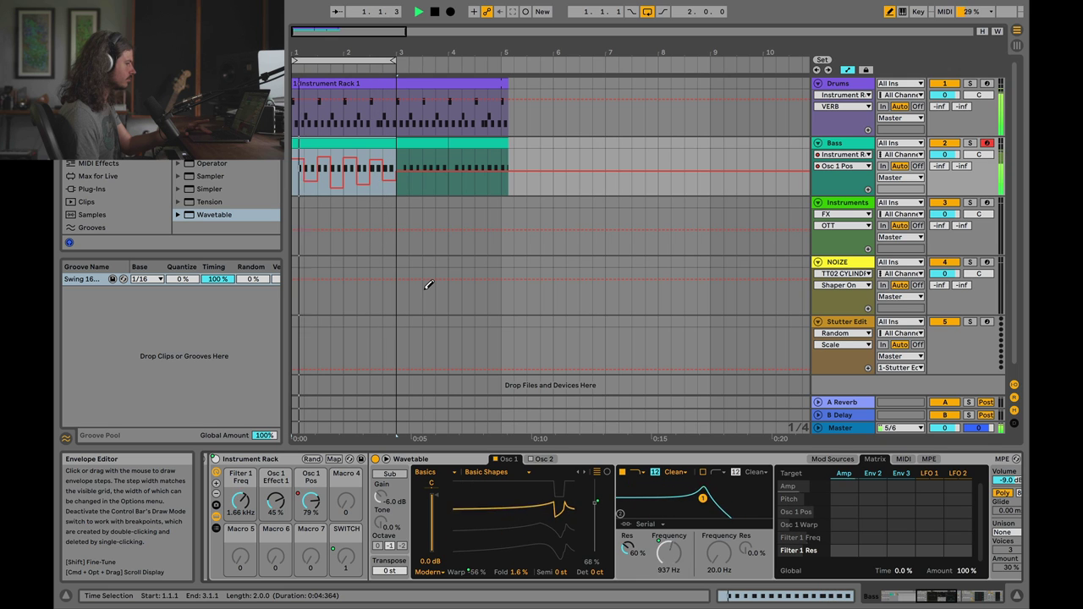
{"action": "key", "text": "space"}
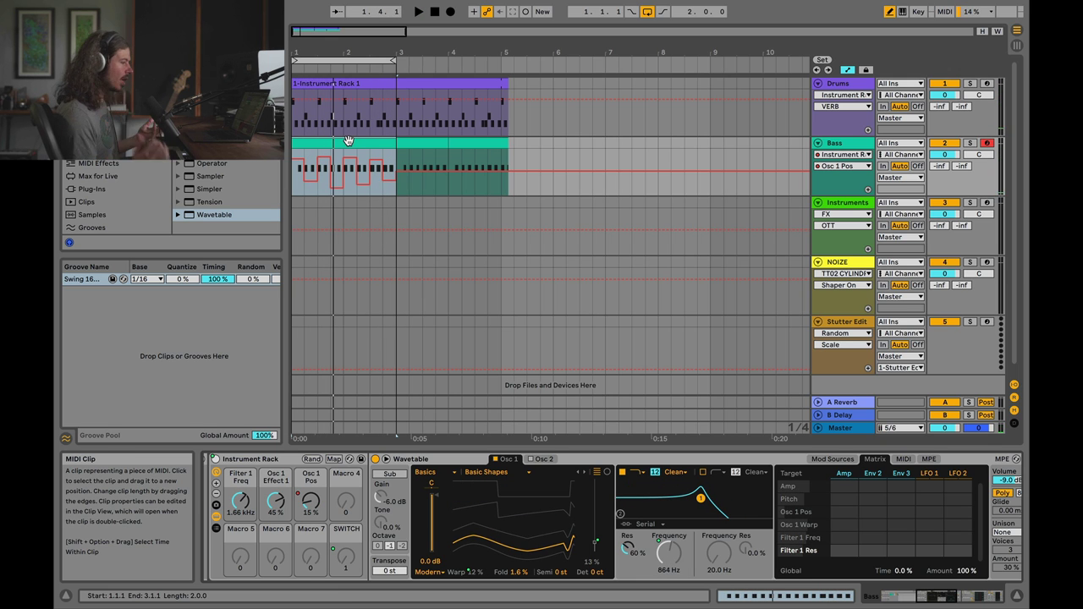
Redraw the first Bass clip's Osc 1 Pos modulation as irregular eighth-note steps across both bars
{"action": "double_click", "coordinate": [348, 140]}
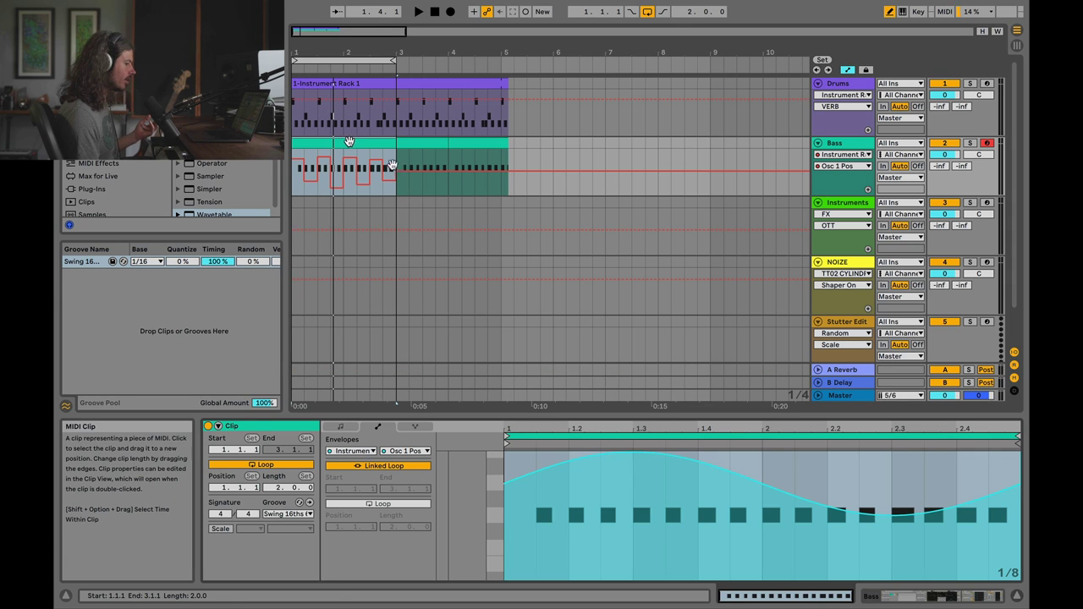
{"action": "left_click", "coordinate": [531, 513]}
{"action": "left_click", "coordinate": [587, 554]}
{"action": "mouse_move", "coordinate": [706, 502]}
{"action": "left_mouse_down"}
{"action": "mouse_move", "coordinate": [829, 546]}
{"action": "mouse_move", "coordinate": [944, 468]}
{"action": "mouse_move", "coordinate": [480, 546]}
{"action": "mouse_move", "coordinate": [990, 513]}
{"action": "mouse_move", "coordinate": [553, 488]}
{"action": "mouse_move", "coordinate": [821, 515]}
{"action": "mouse_move", "coordinate": [996, 548]}
{"action": "left_mouse_up"}
Play the loop while watching the Bass rack's Osc 1 Pos macro, stop it and return to the Session view
{"action": "key", "text": "space"}
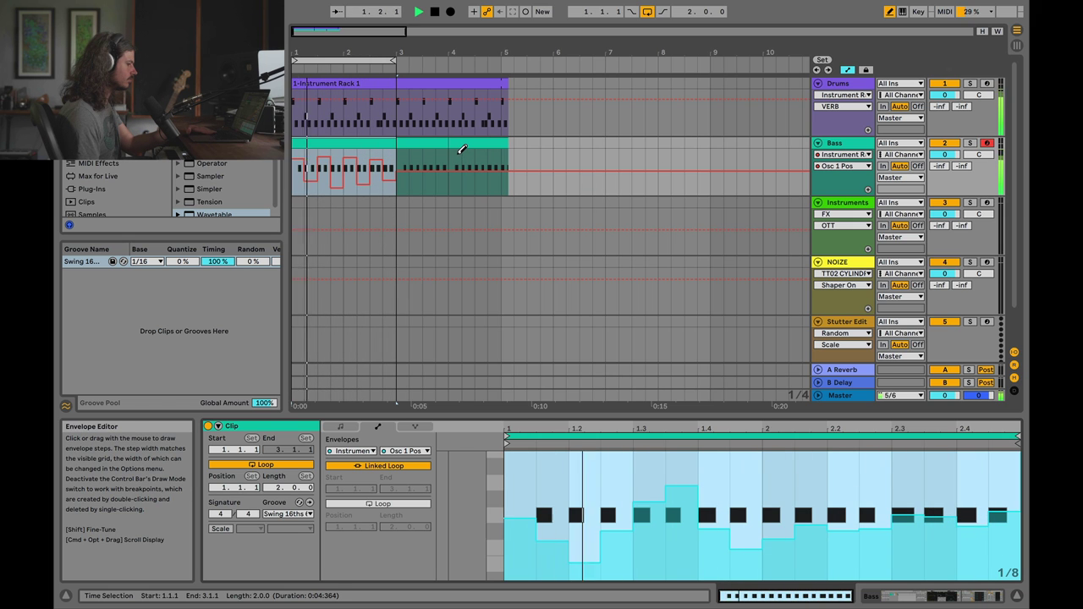
{"action": "left_click", "coordinate": [852, 144]}
{"action": "left_click", "coordinate": [851, 144]}
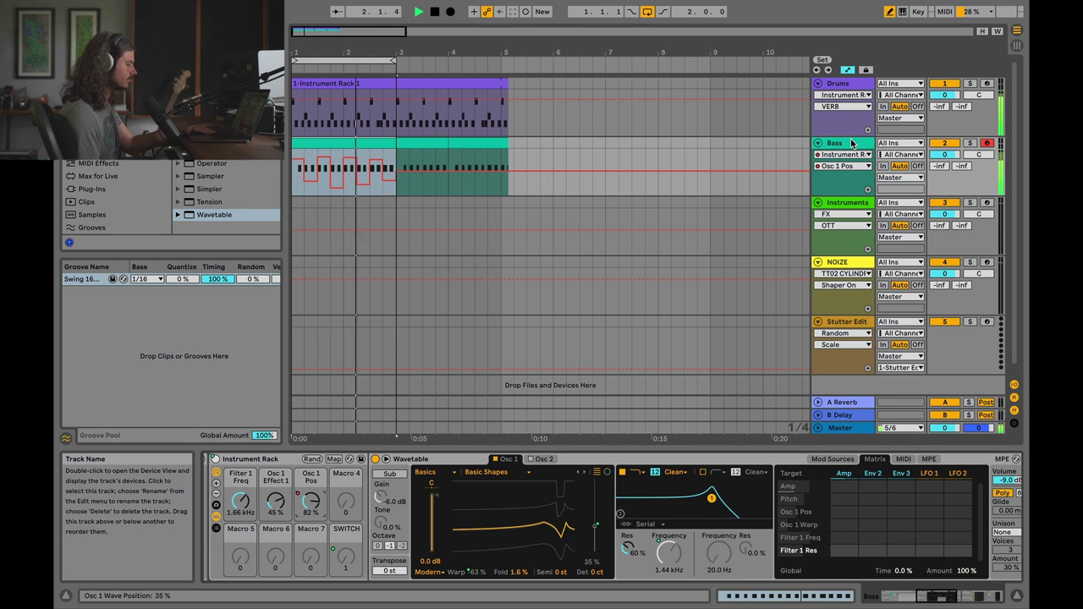
{"action": "key", "text": "space"}
{"action": "key", "text": "Tab"}
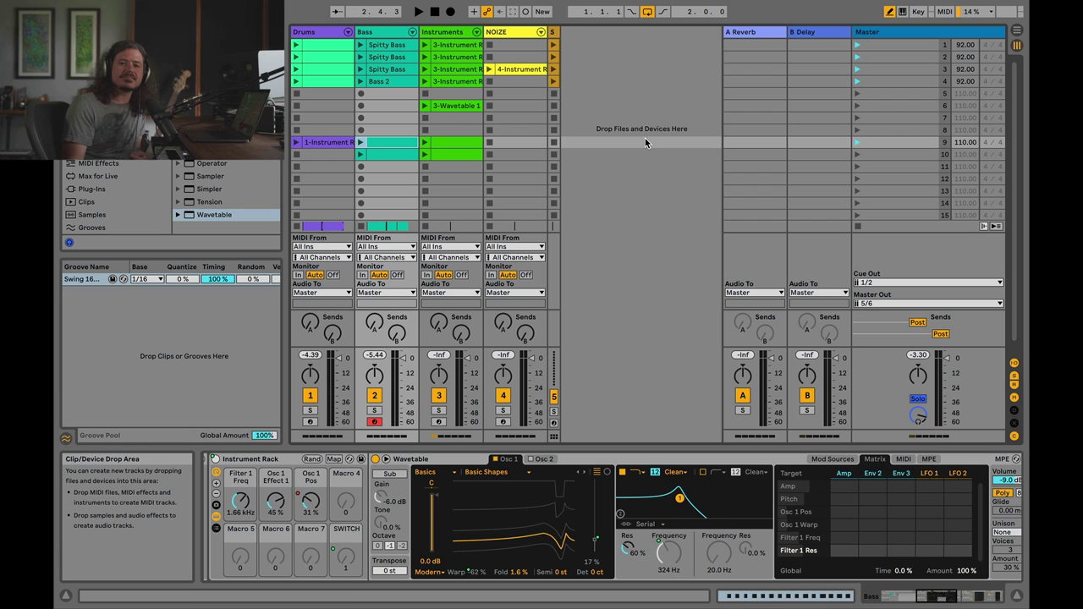